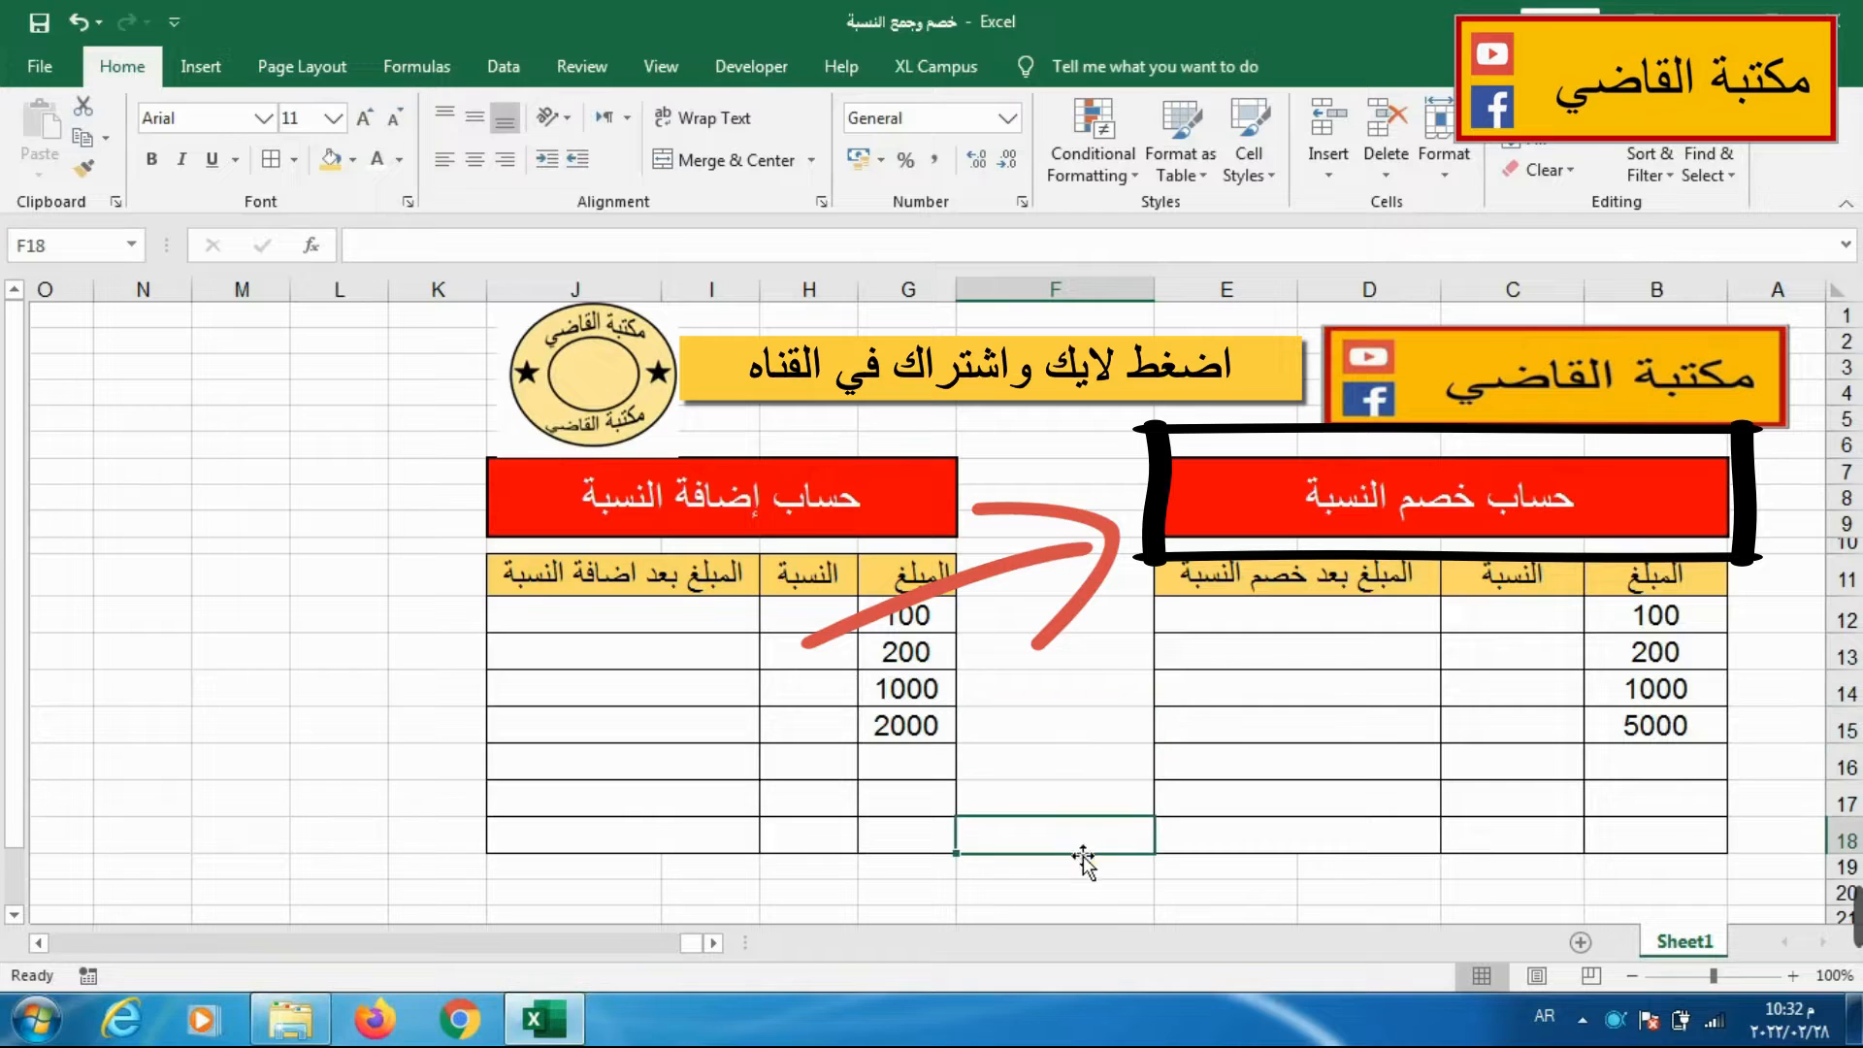
Enter the formula =B12-B12*C12 in D12 to deduct the percentage from the first amount.
click(1071, 893)
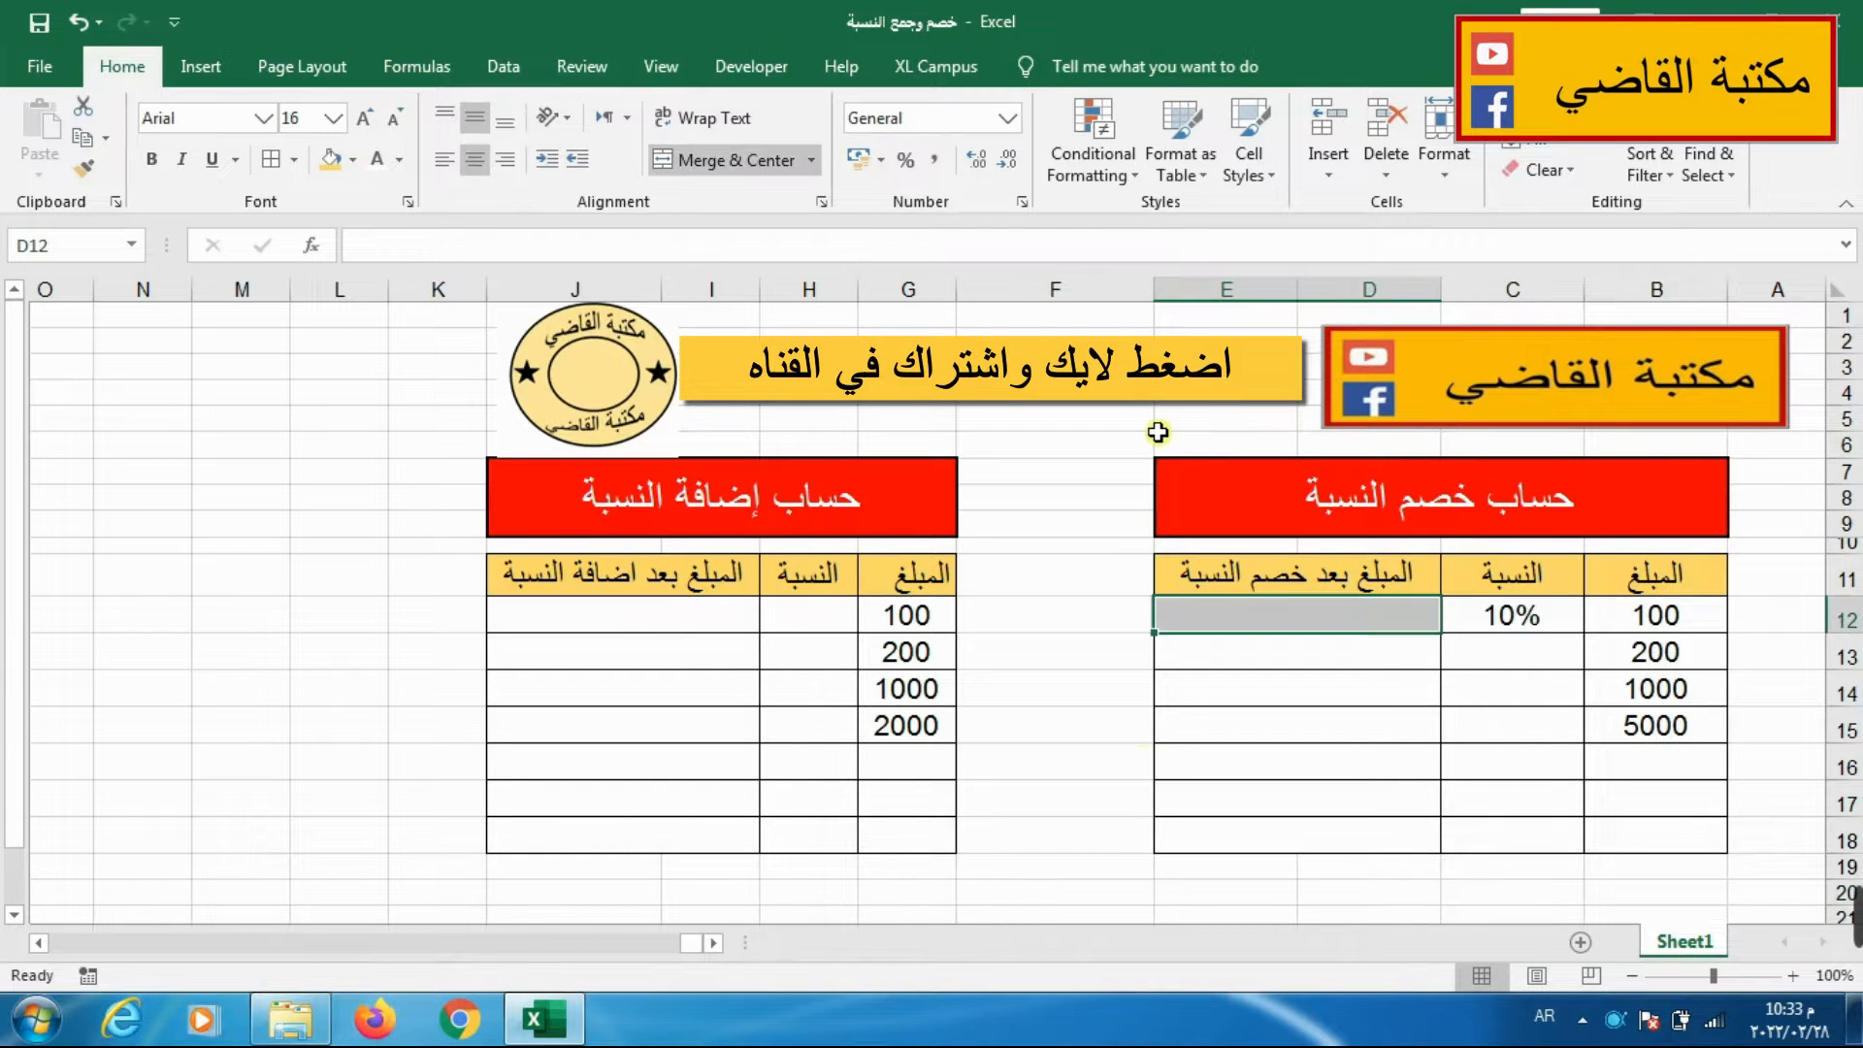
text(=)
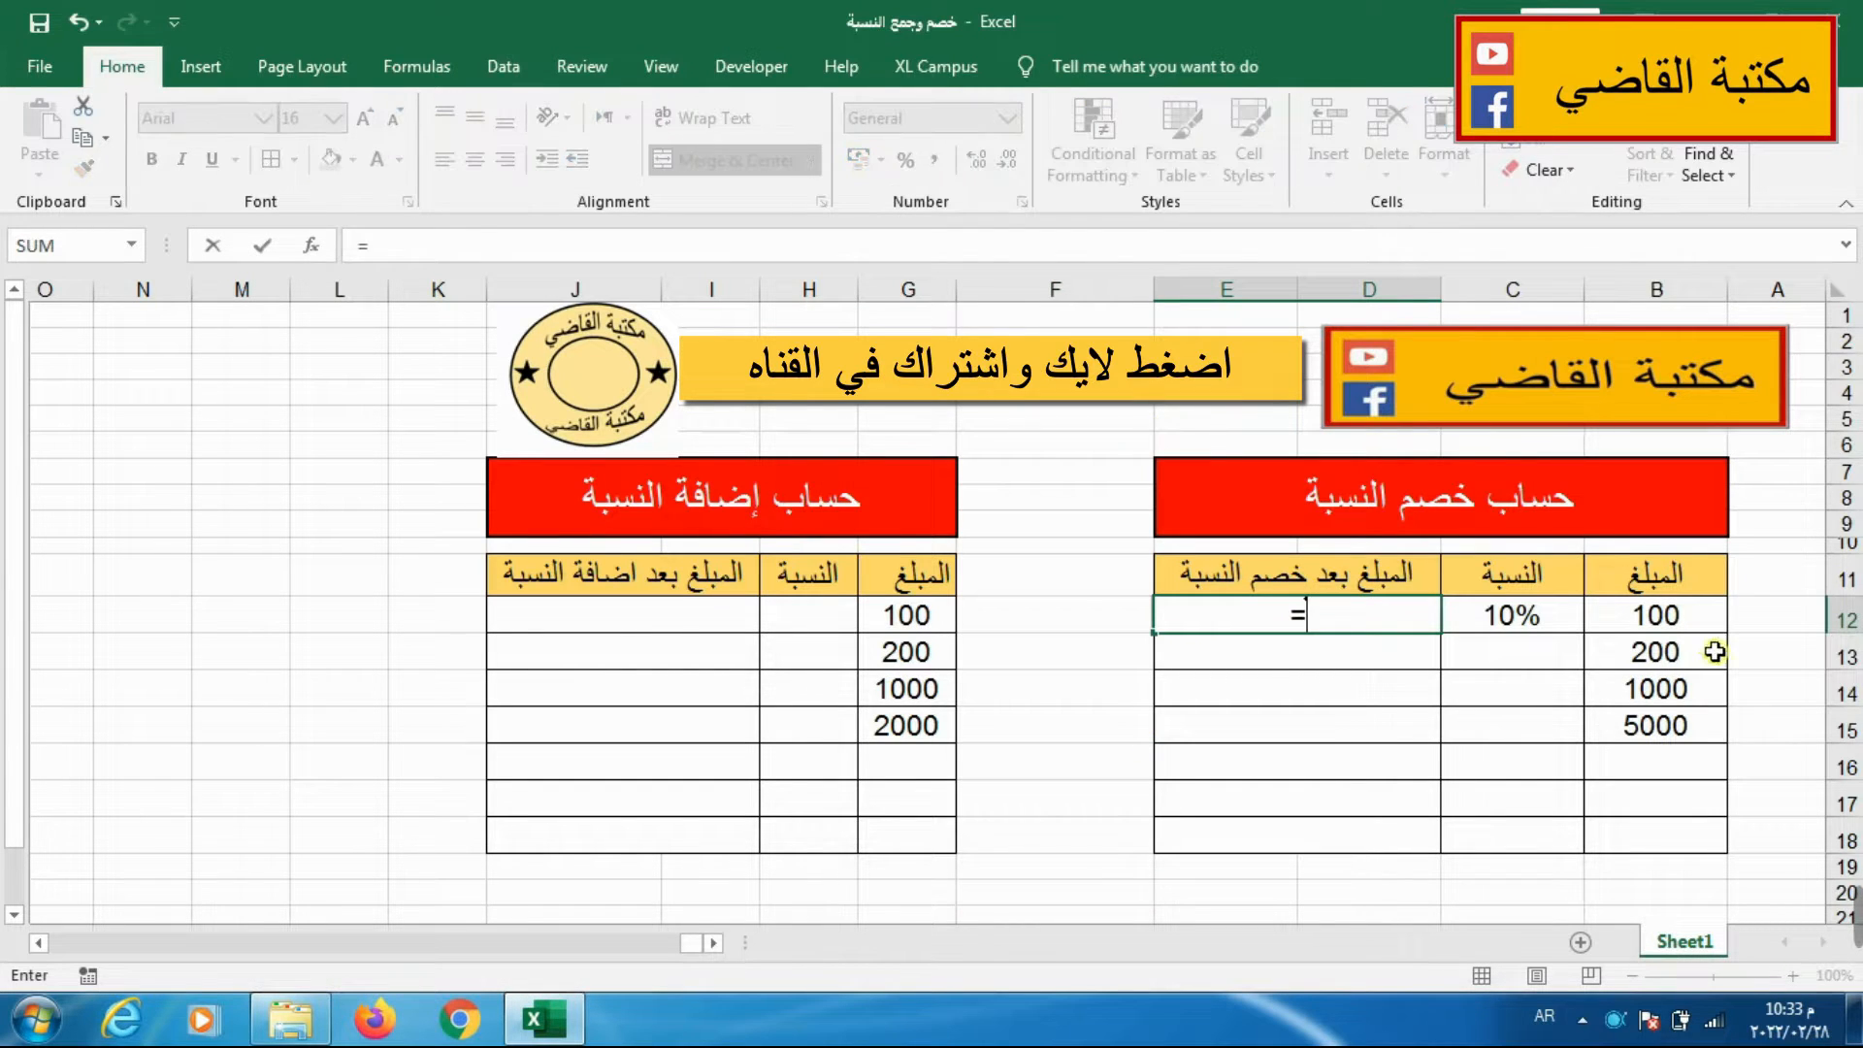
click(1682, 615)
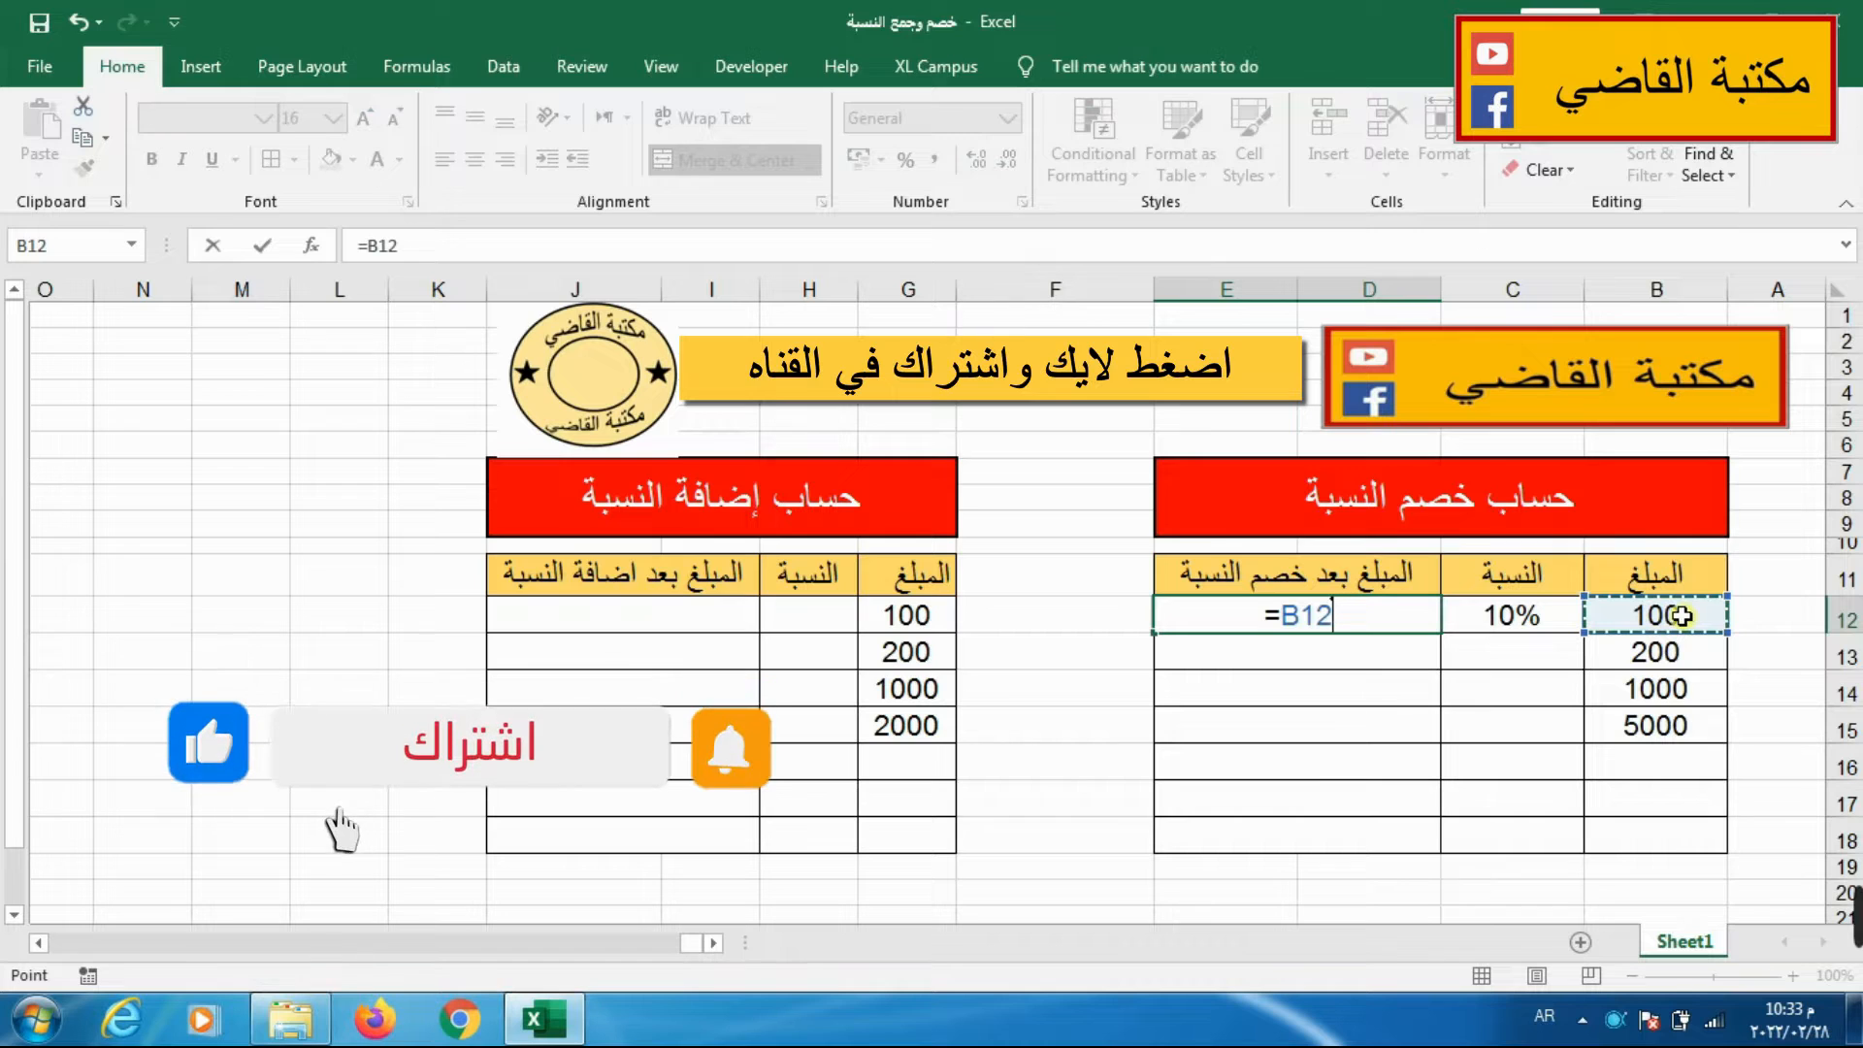
text(-)
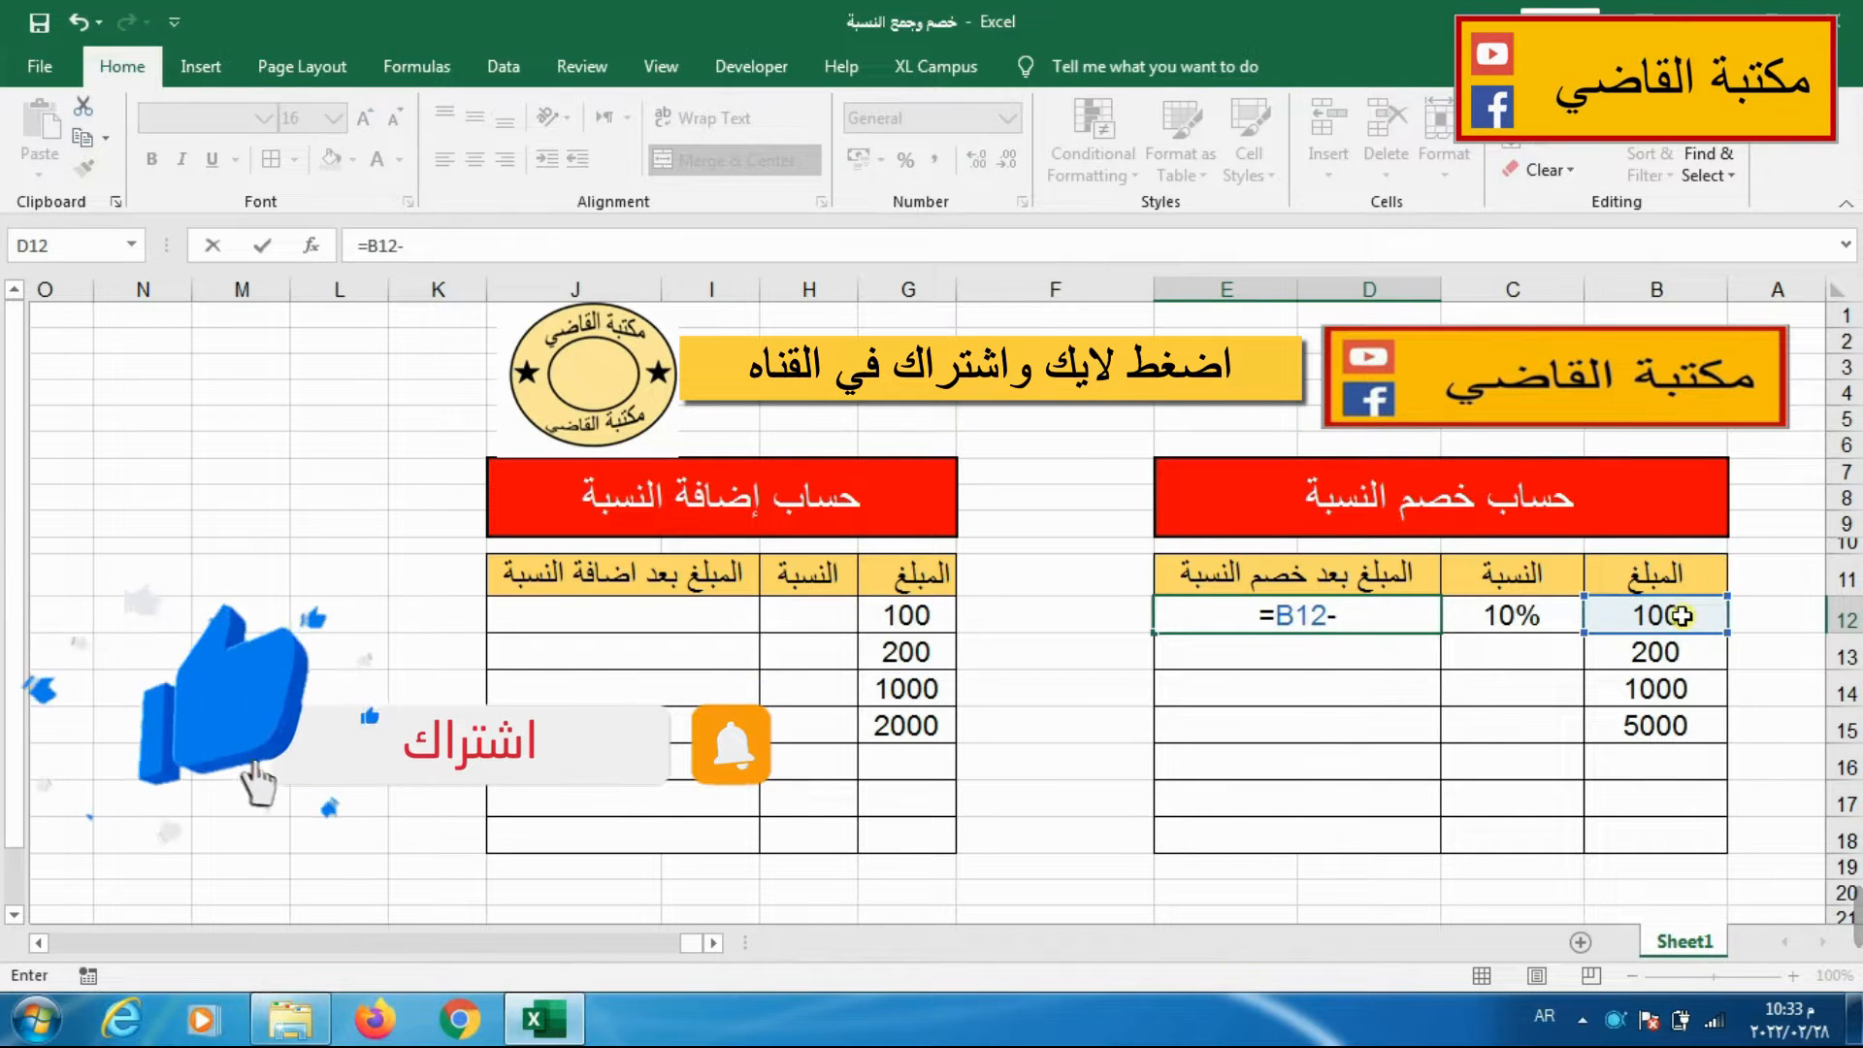
click(1681, 616)
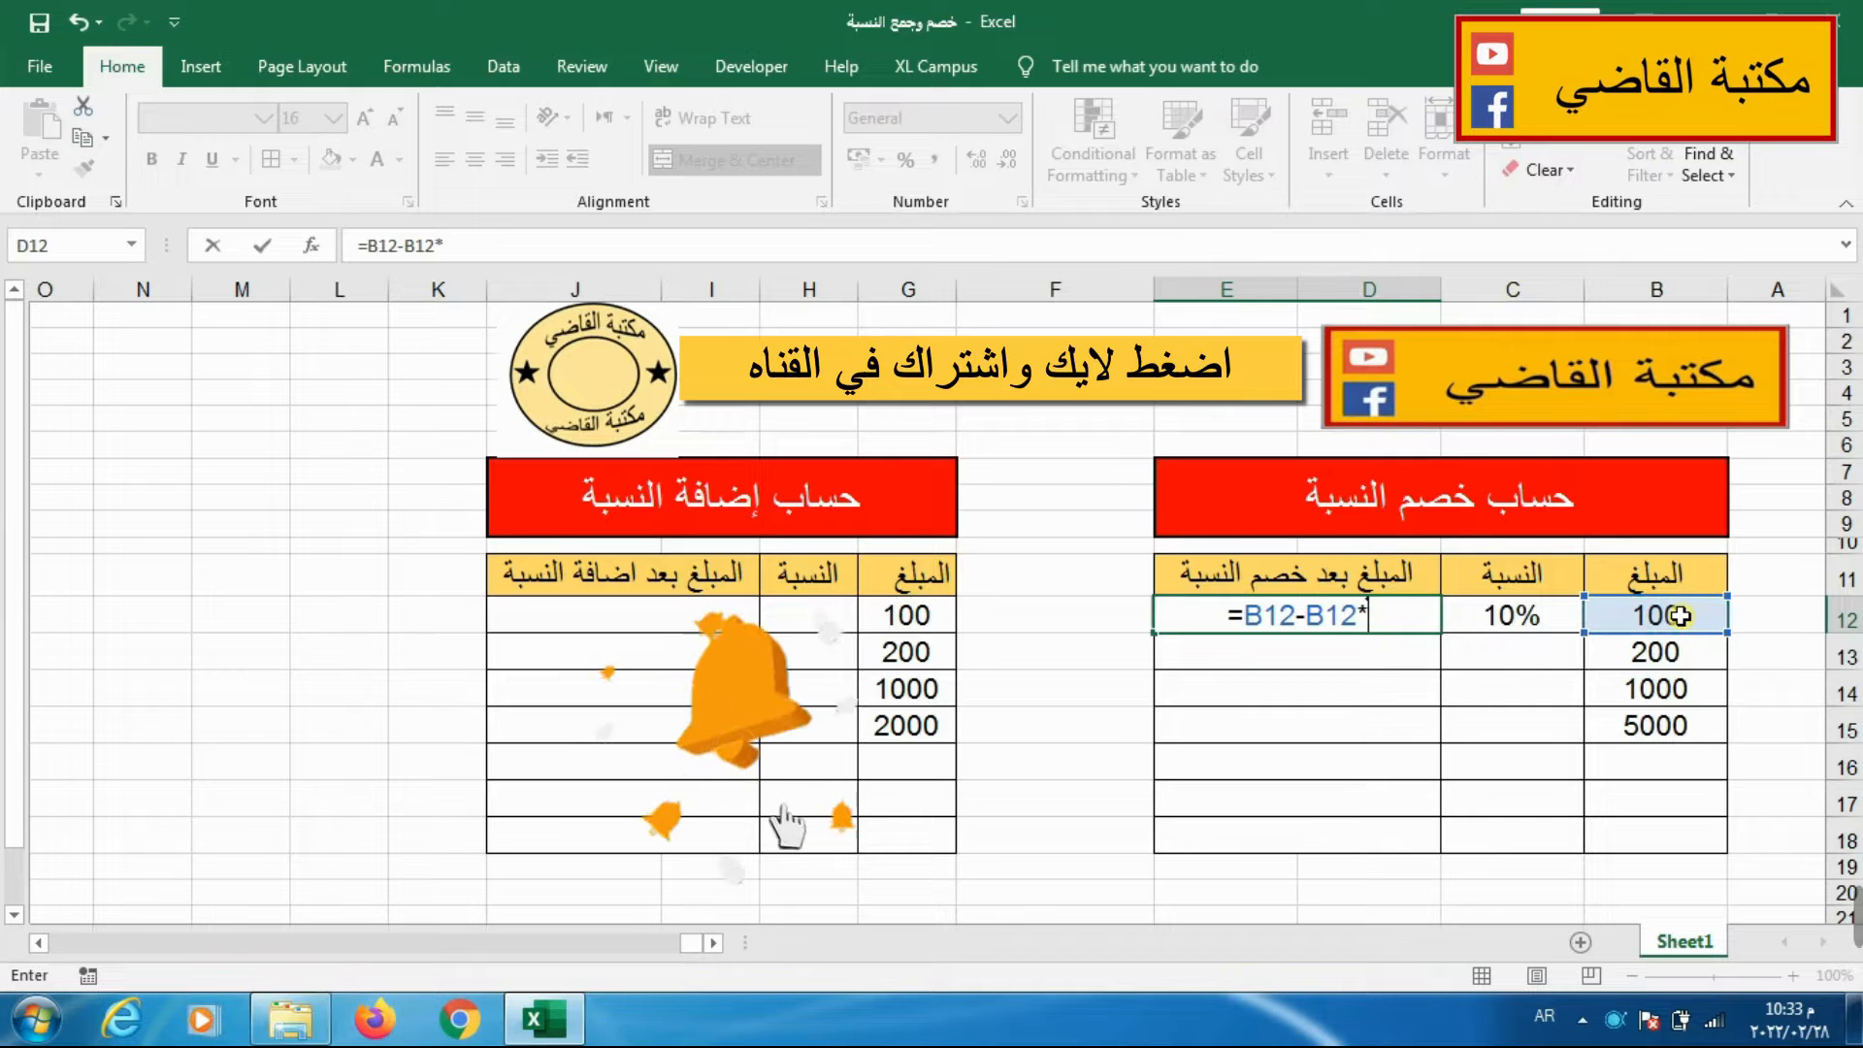
text(*)
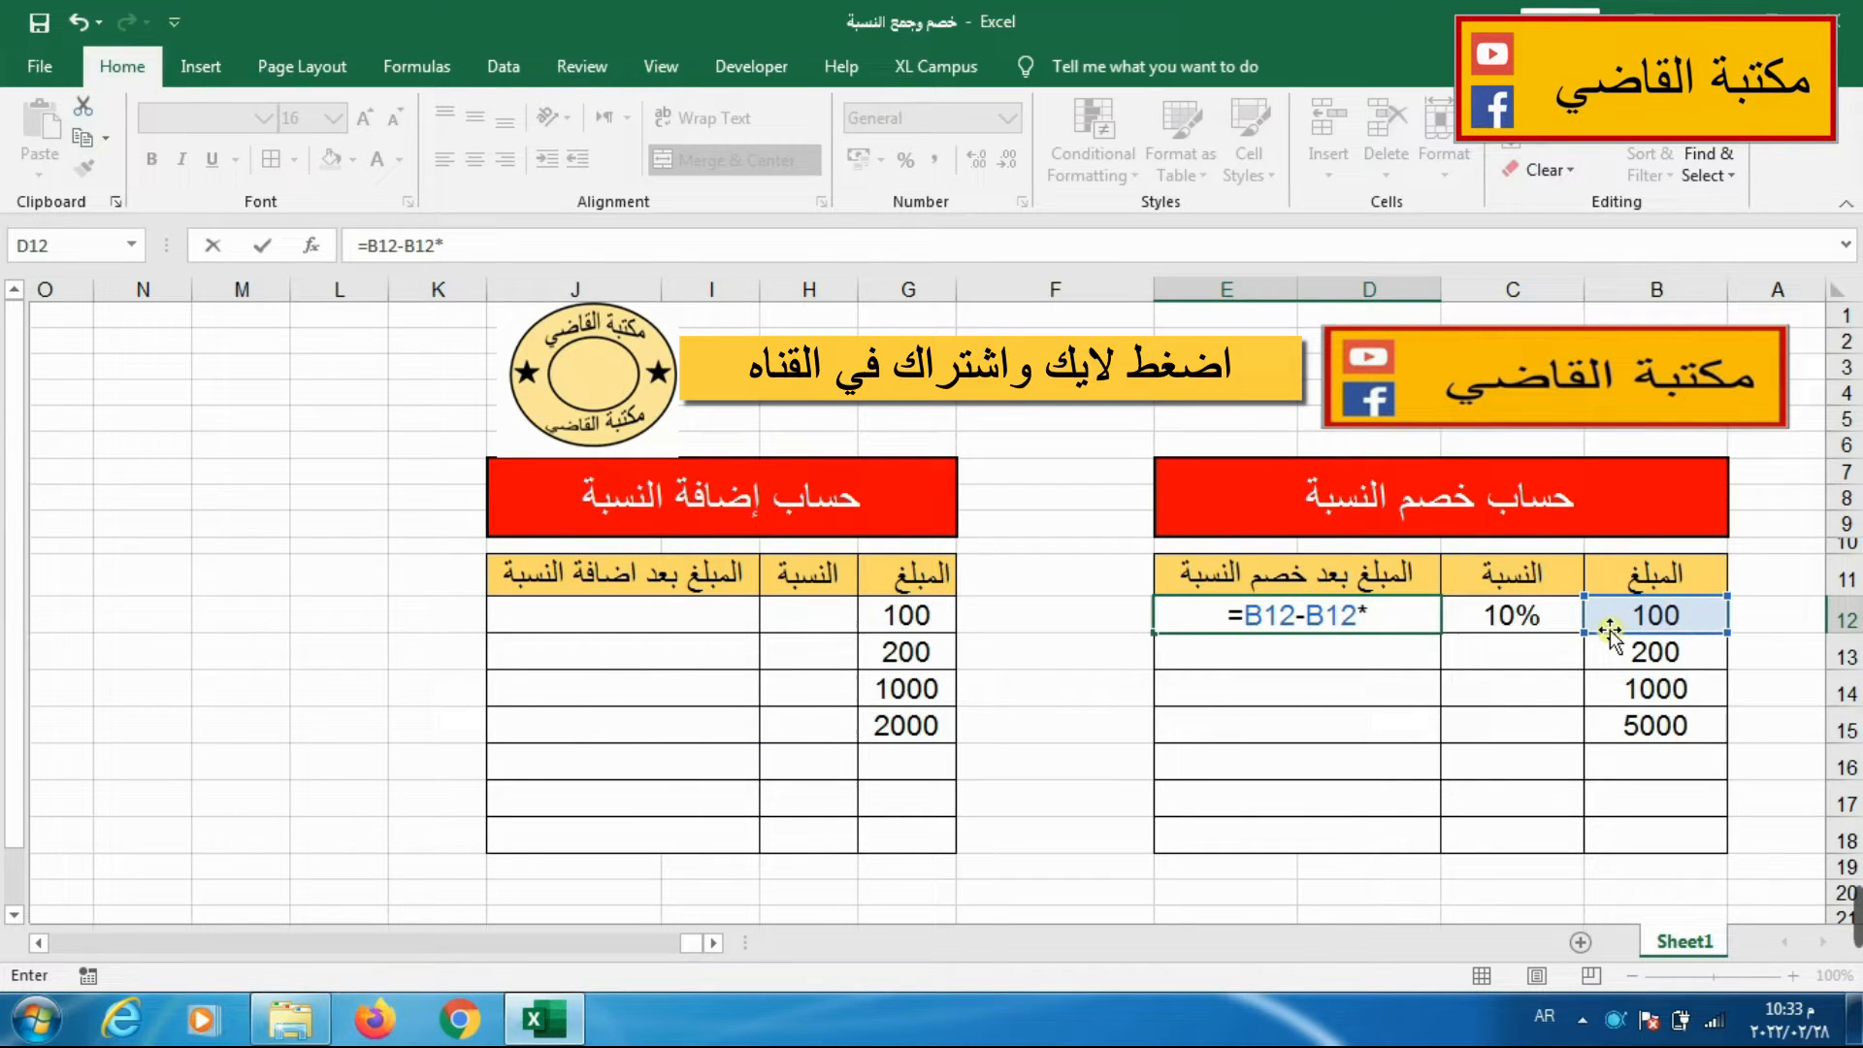
click(1507, 622)
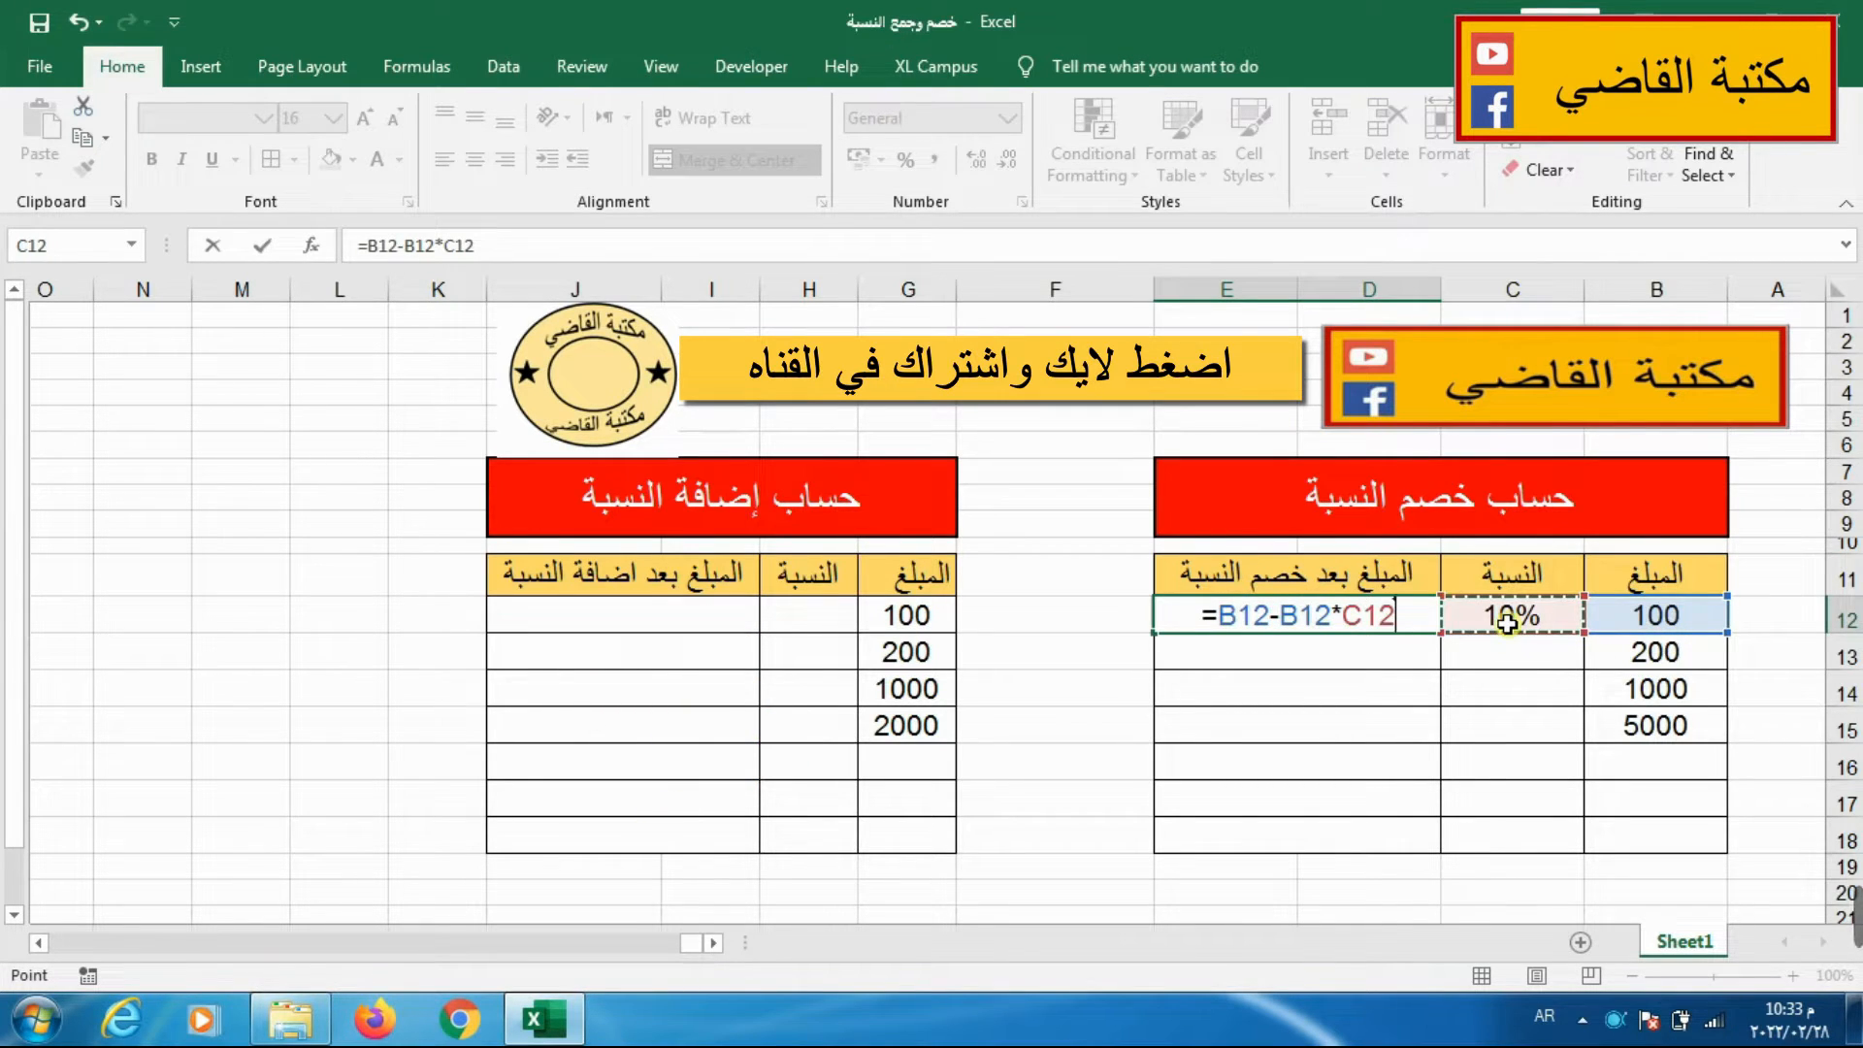
key(Return)
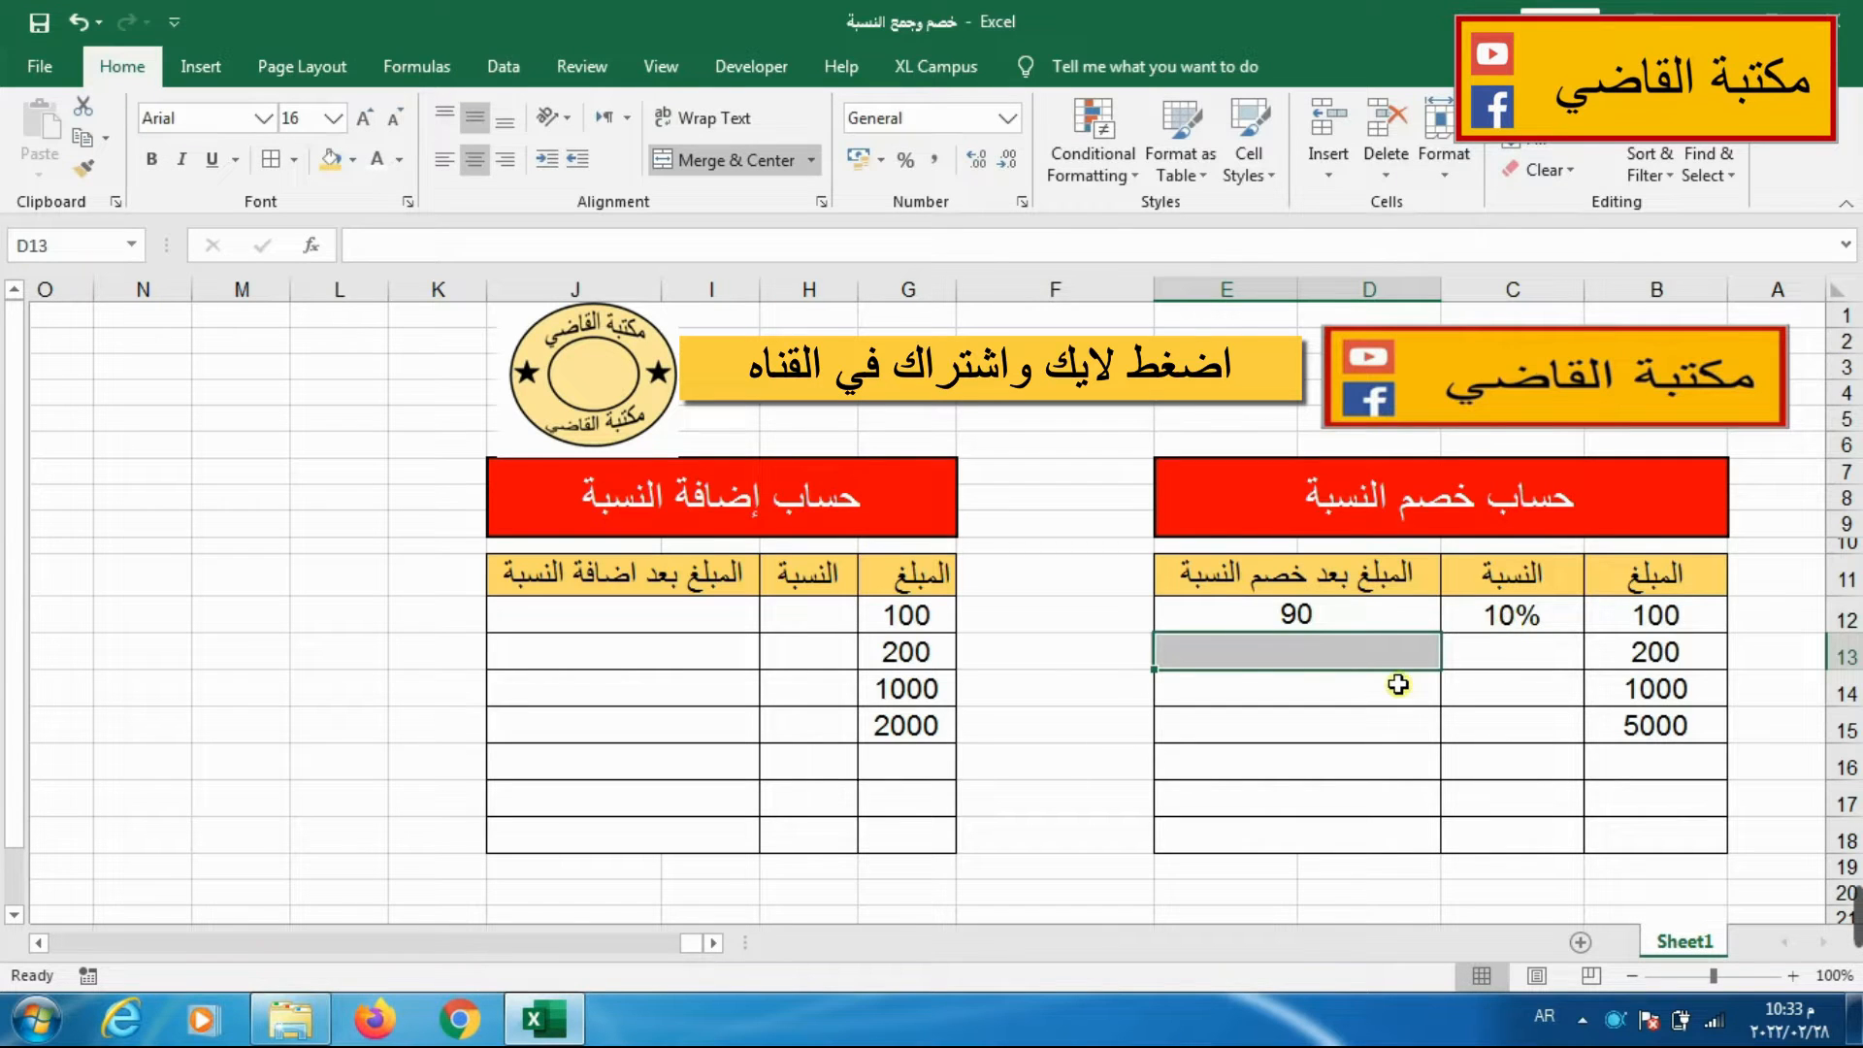
Set the deduction percentage in C13 to 20% and enter the formula =B13-B13*C13 in D13.
click(1451, 661)
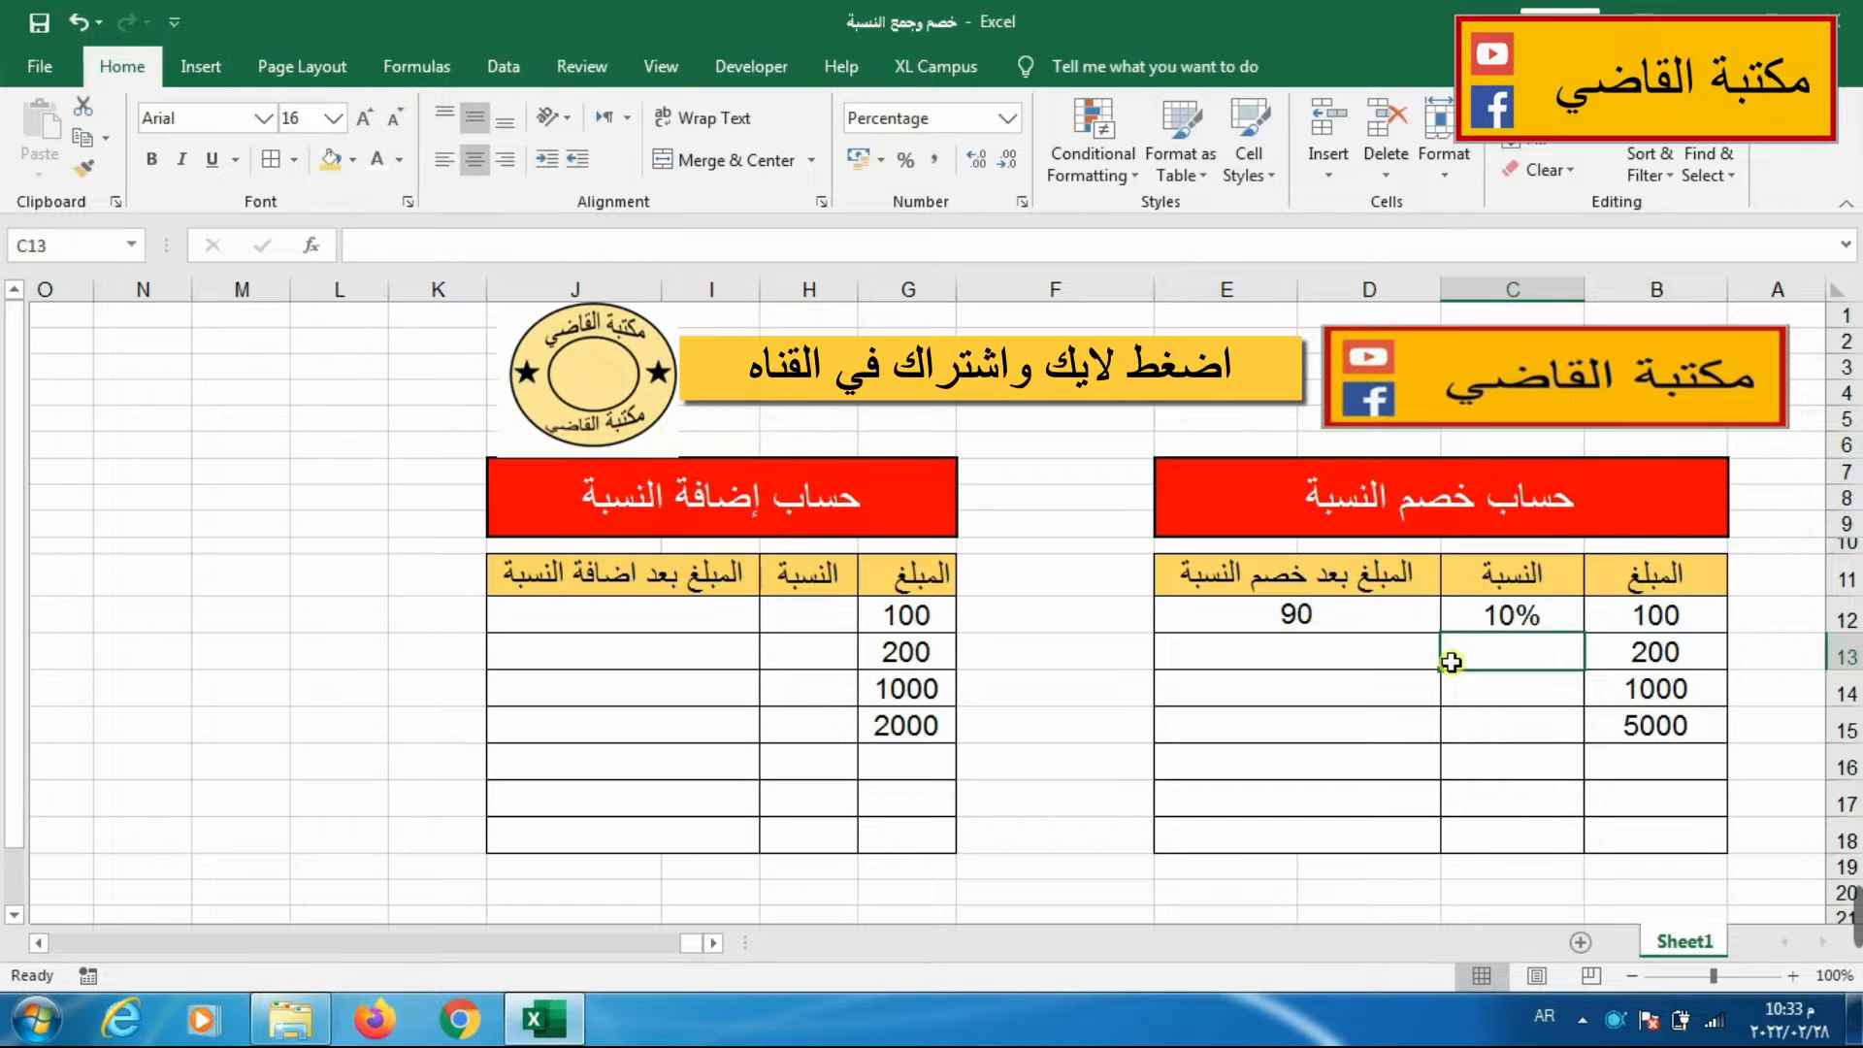
text(20)
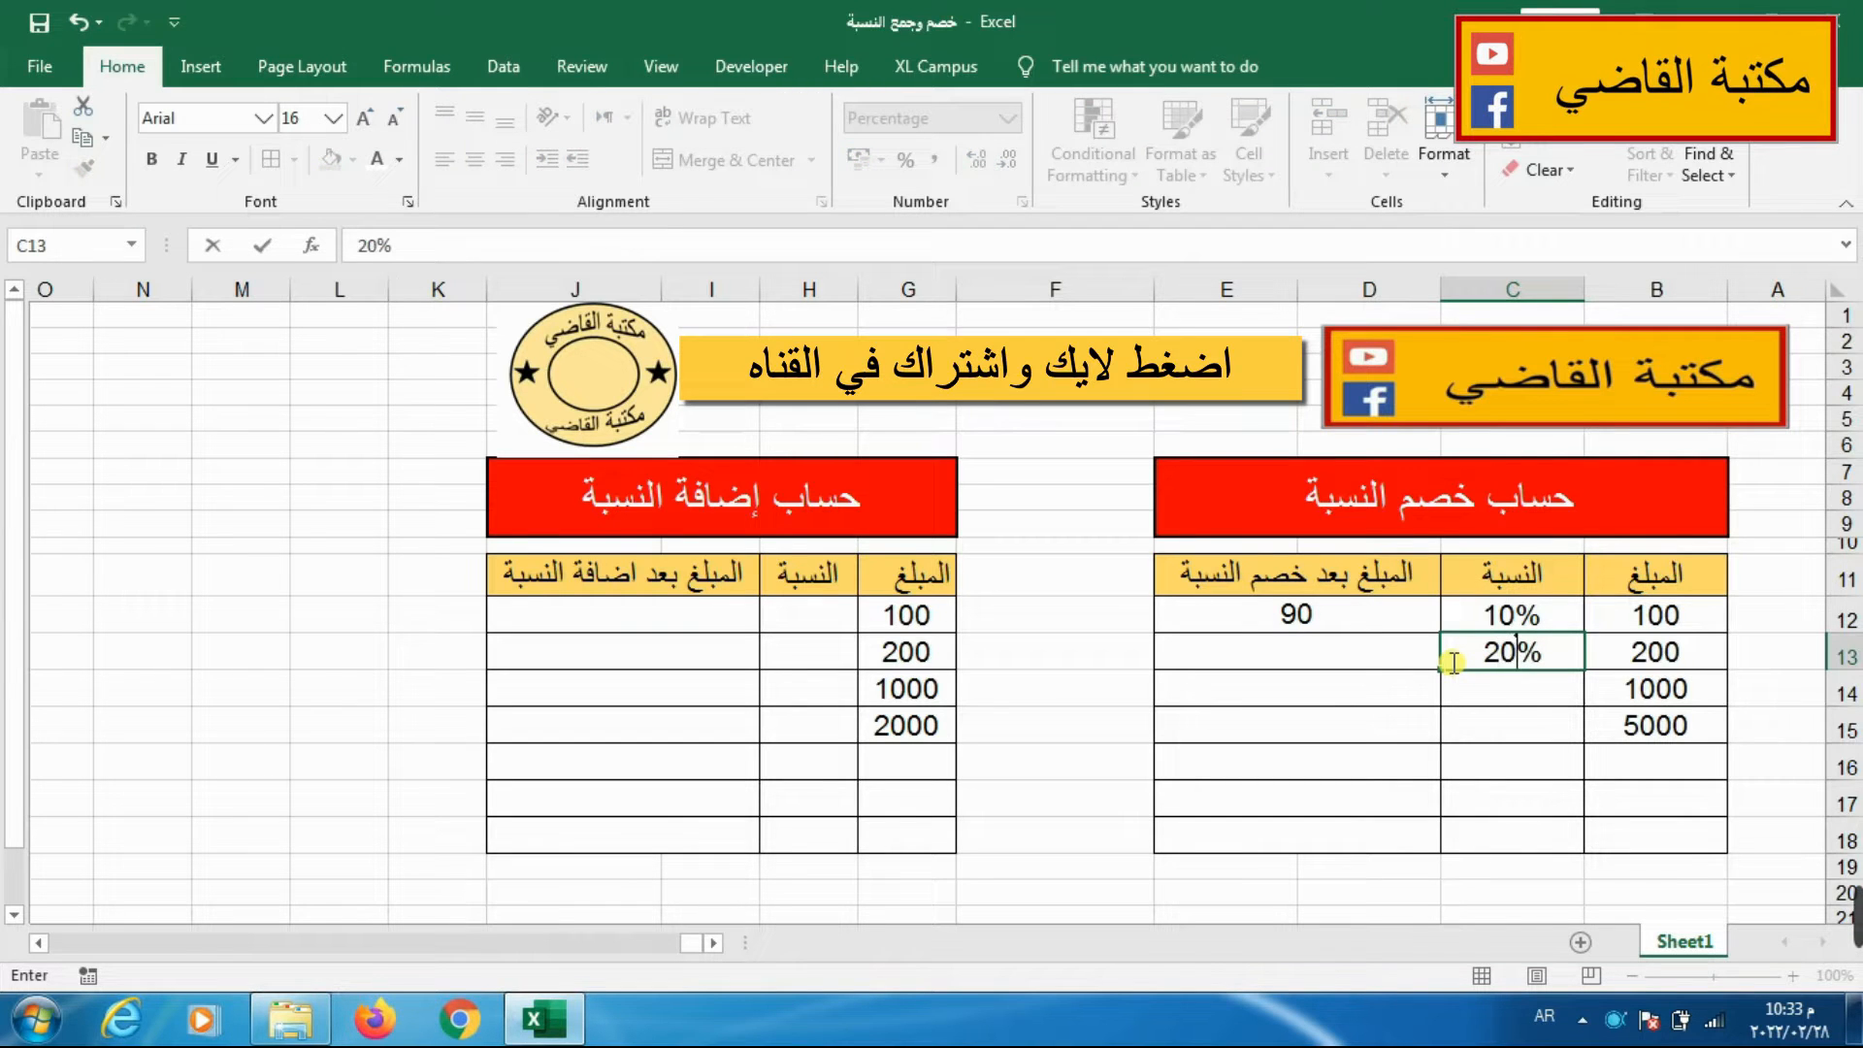
click(1261, 646)
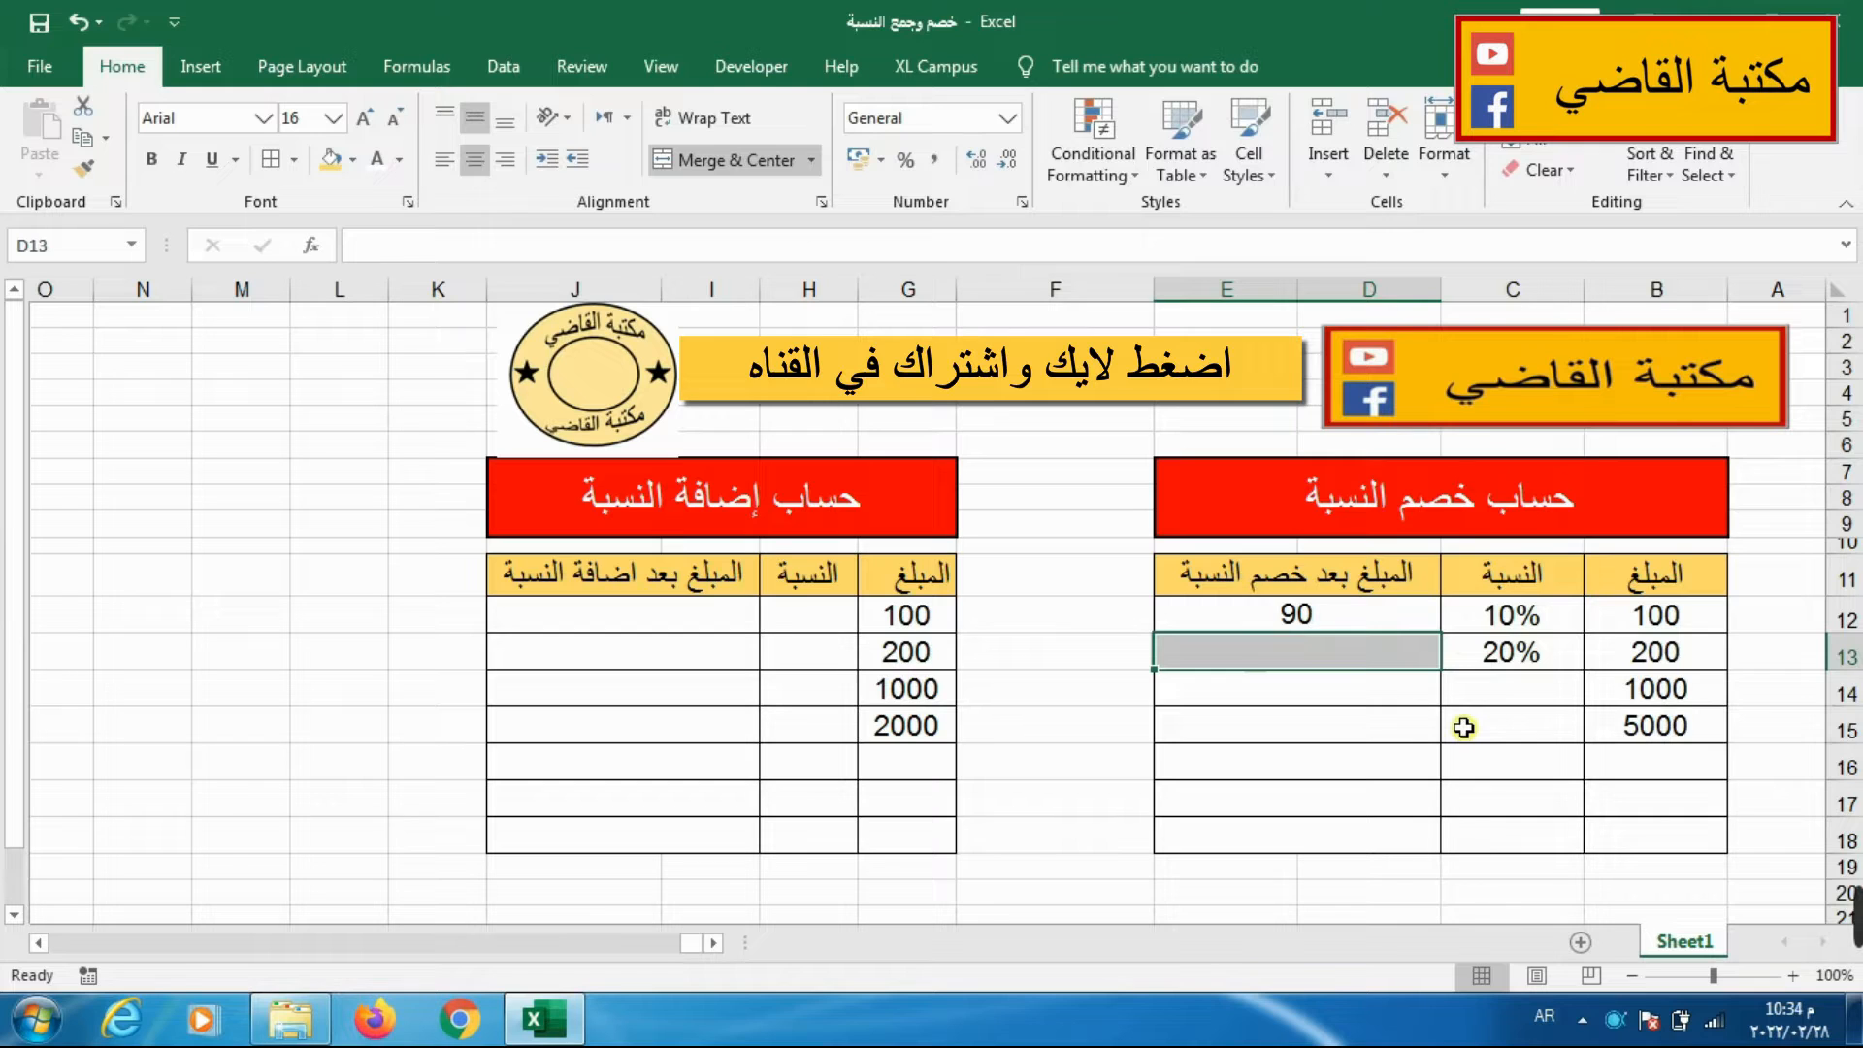
text(=)
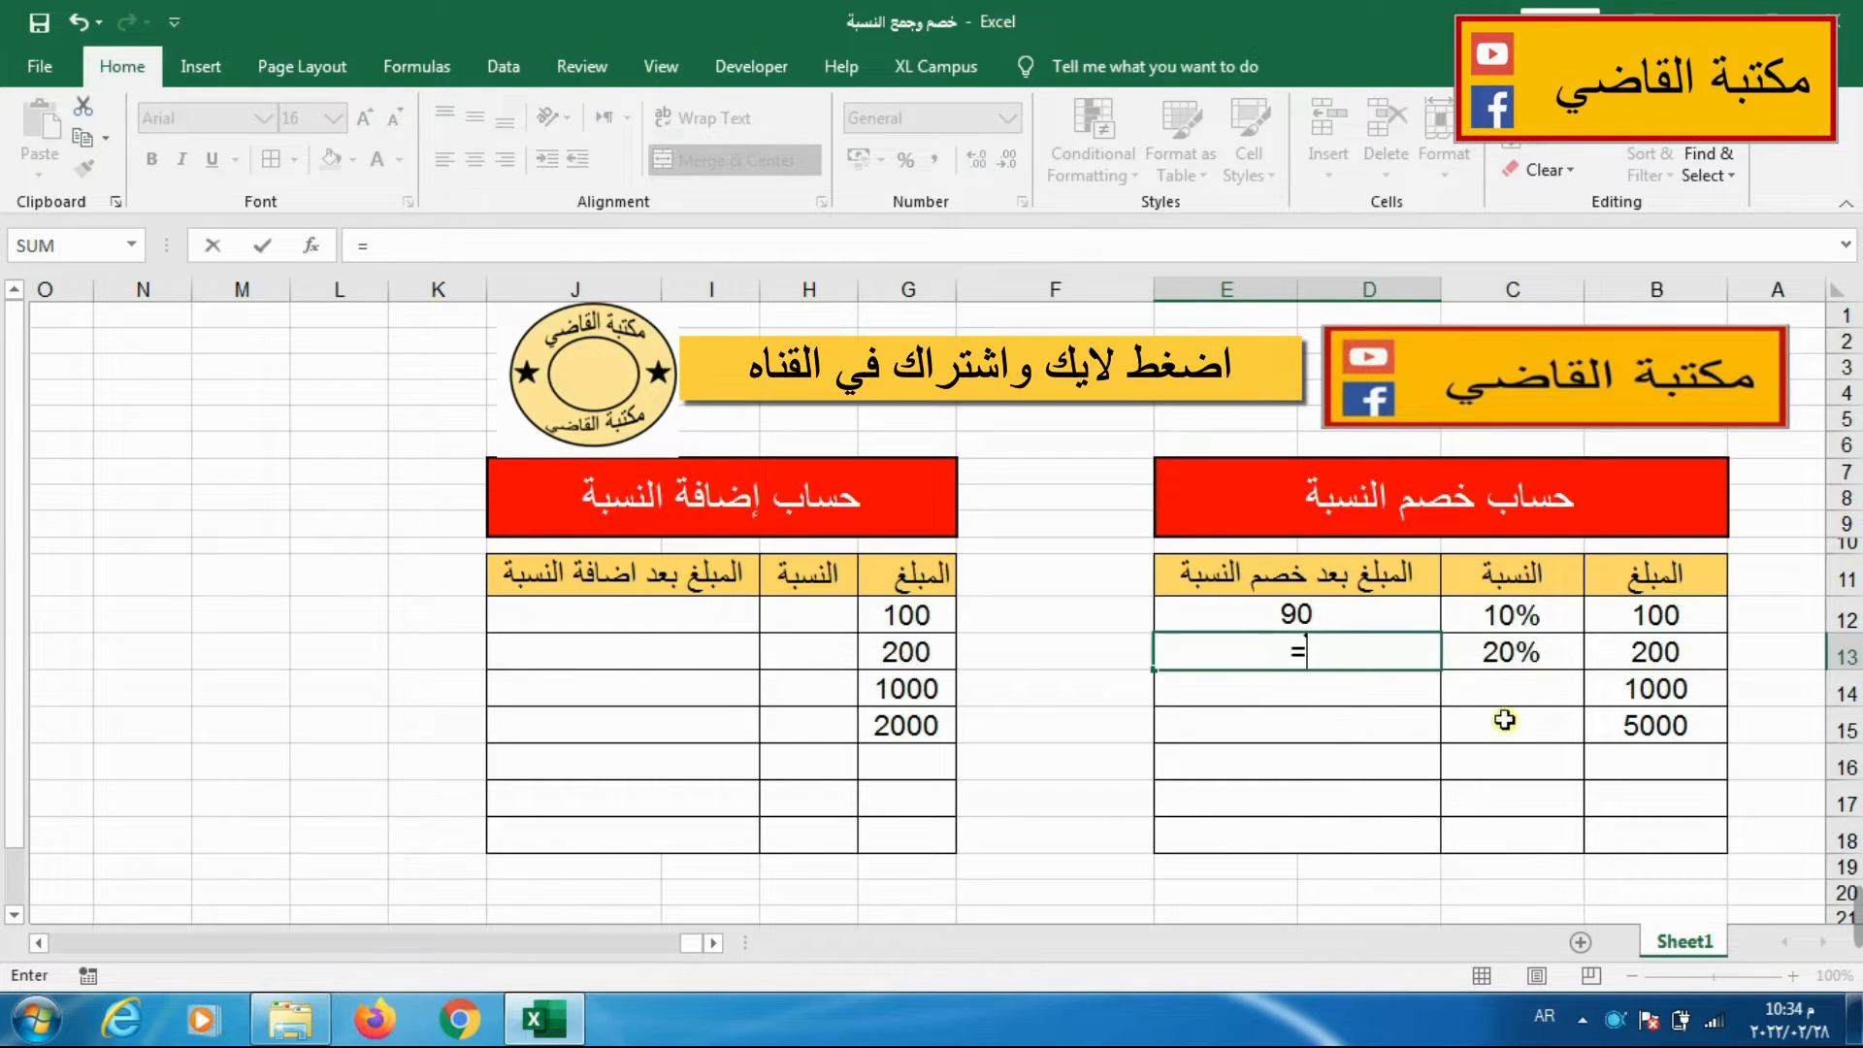
click(1678, 656)
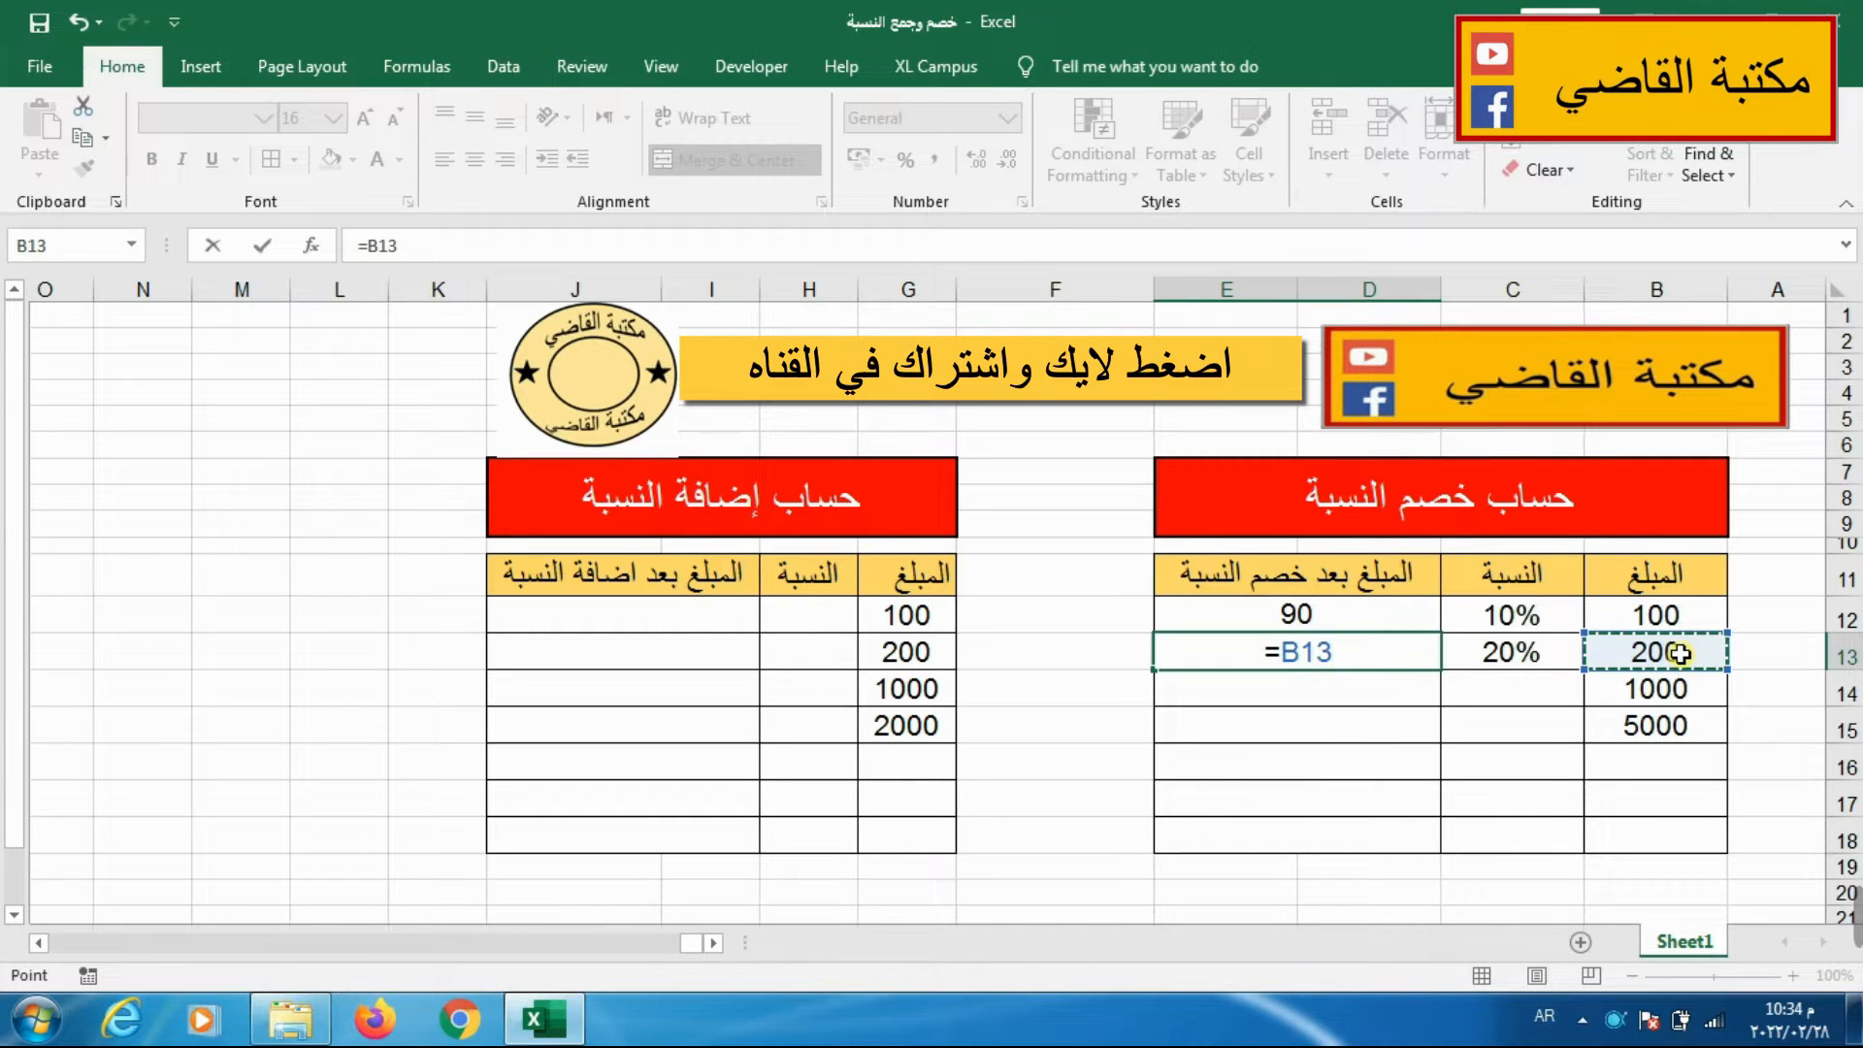
text(-)
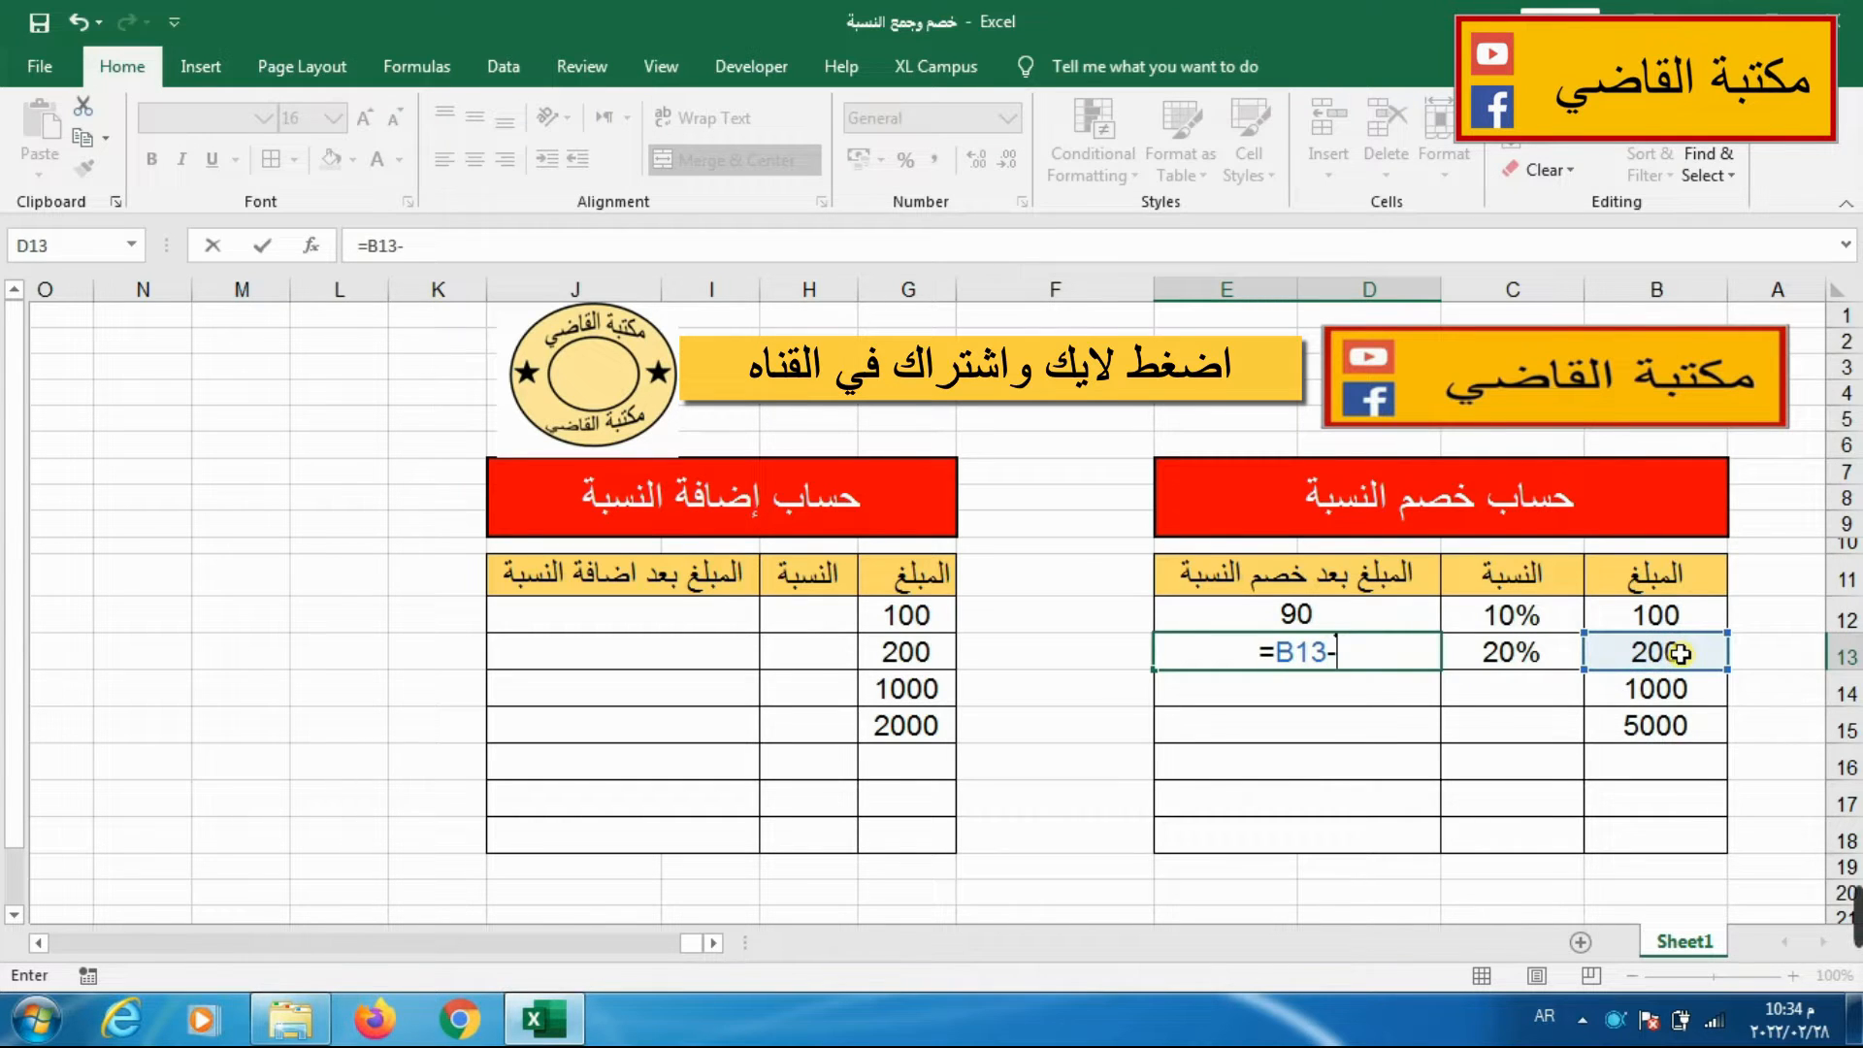
click(1605, 653)
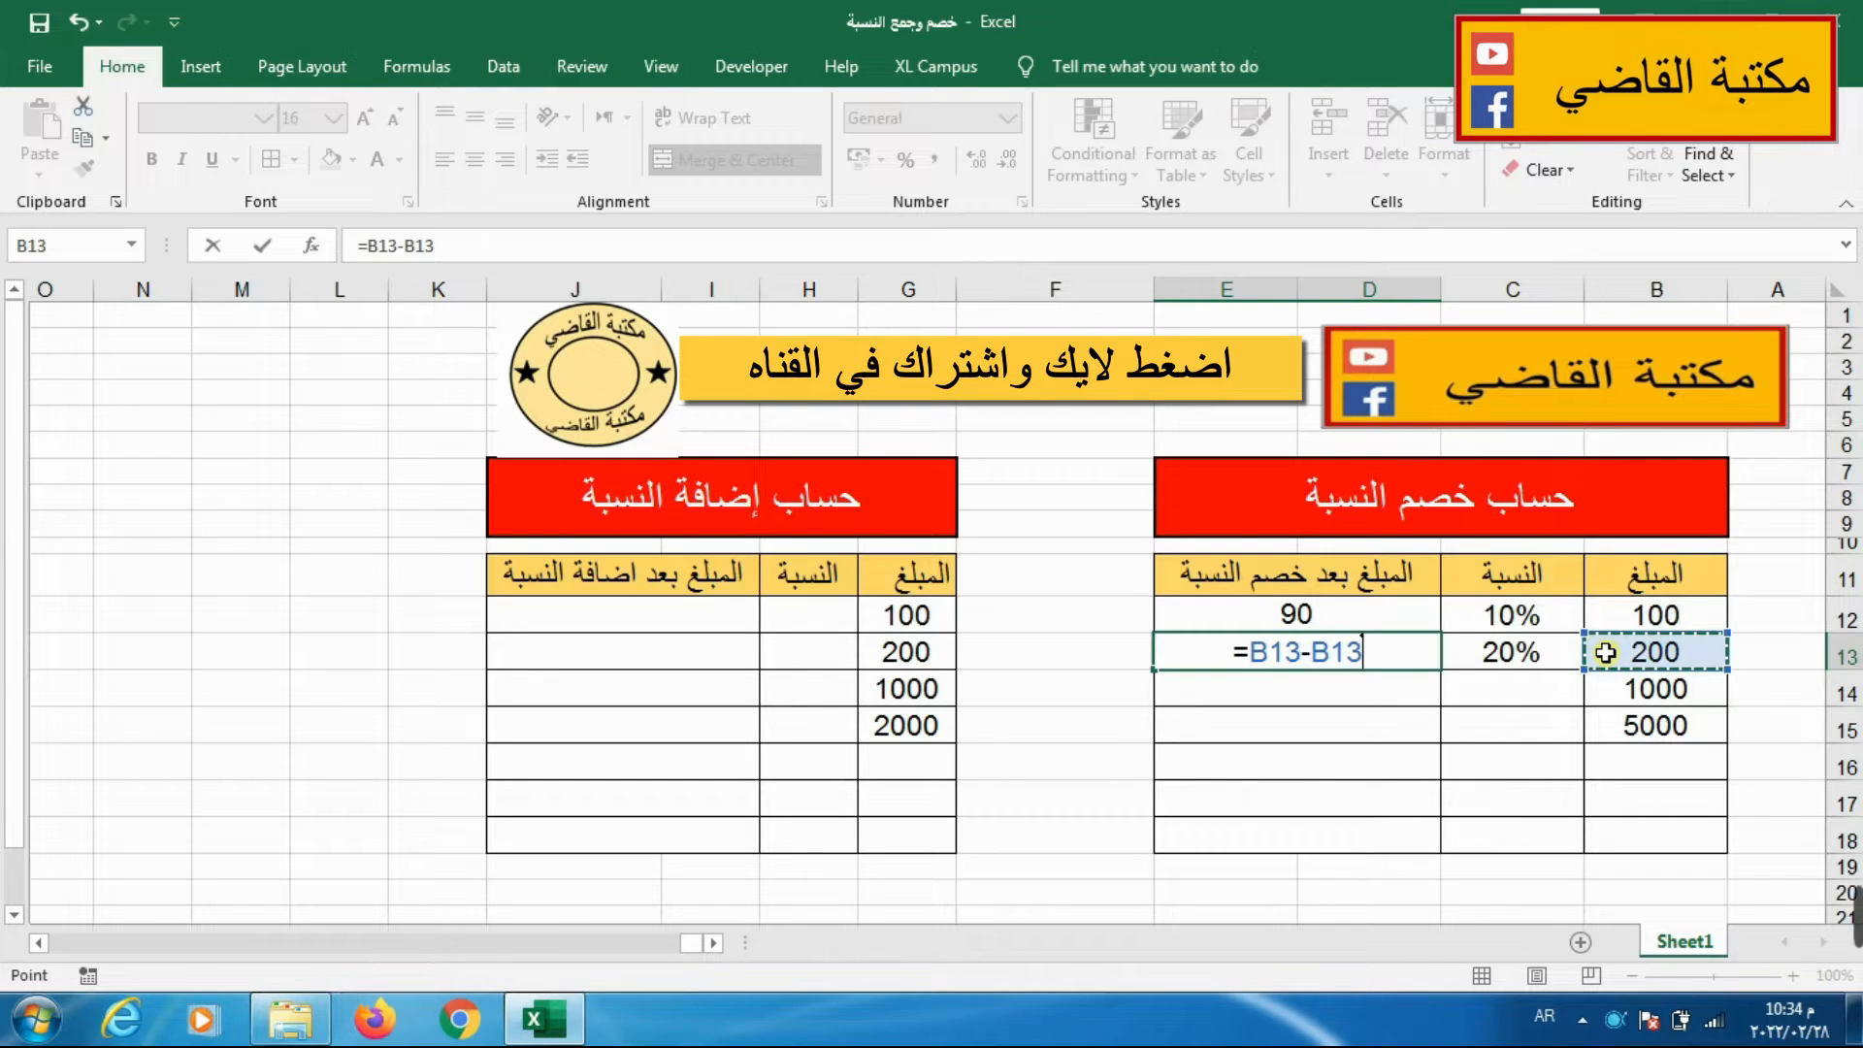
text(*)
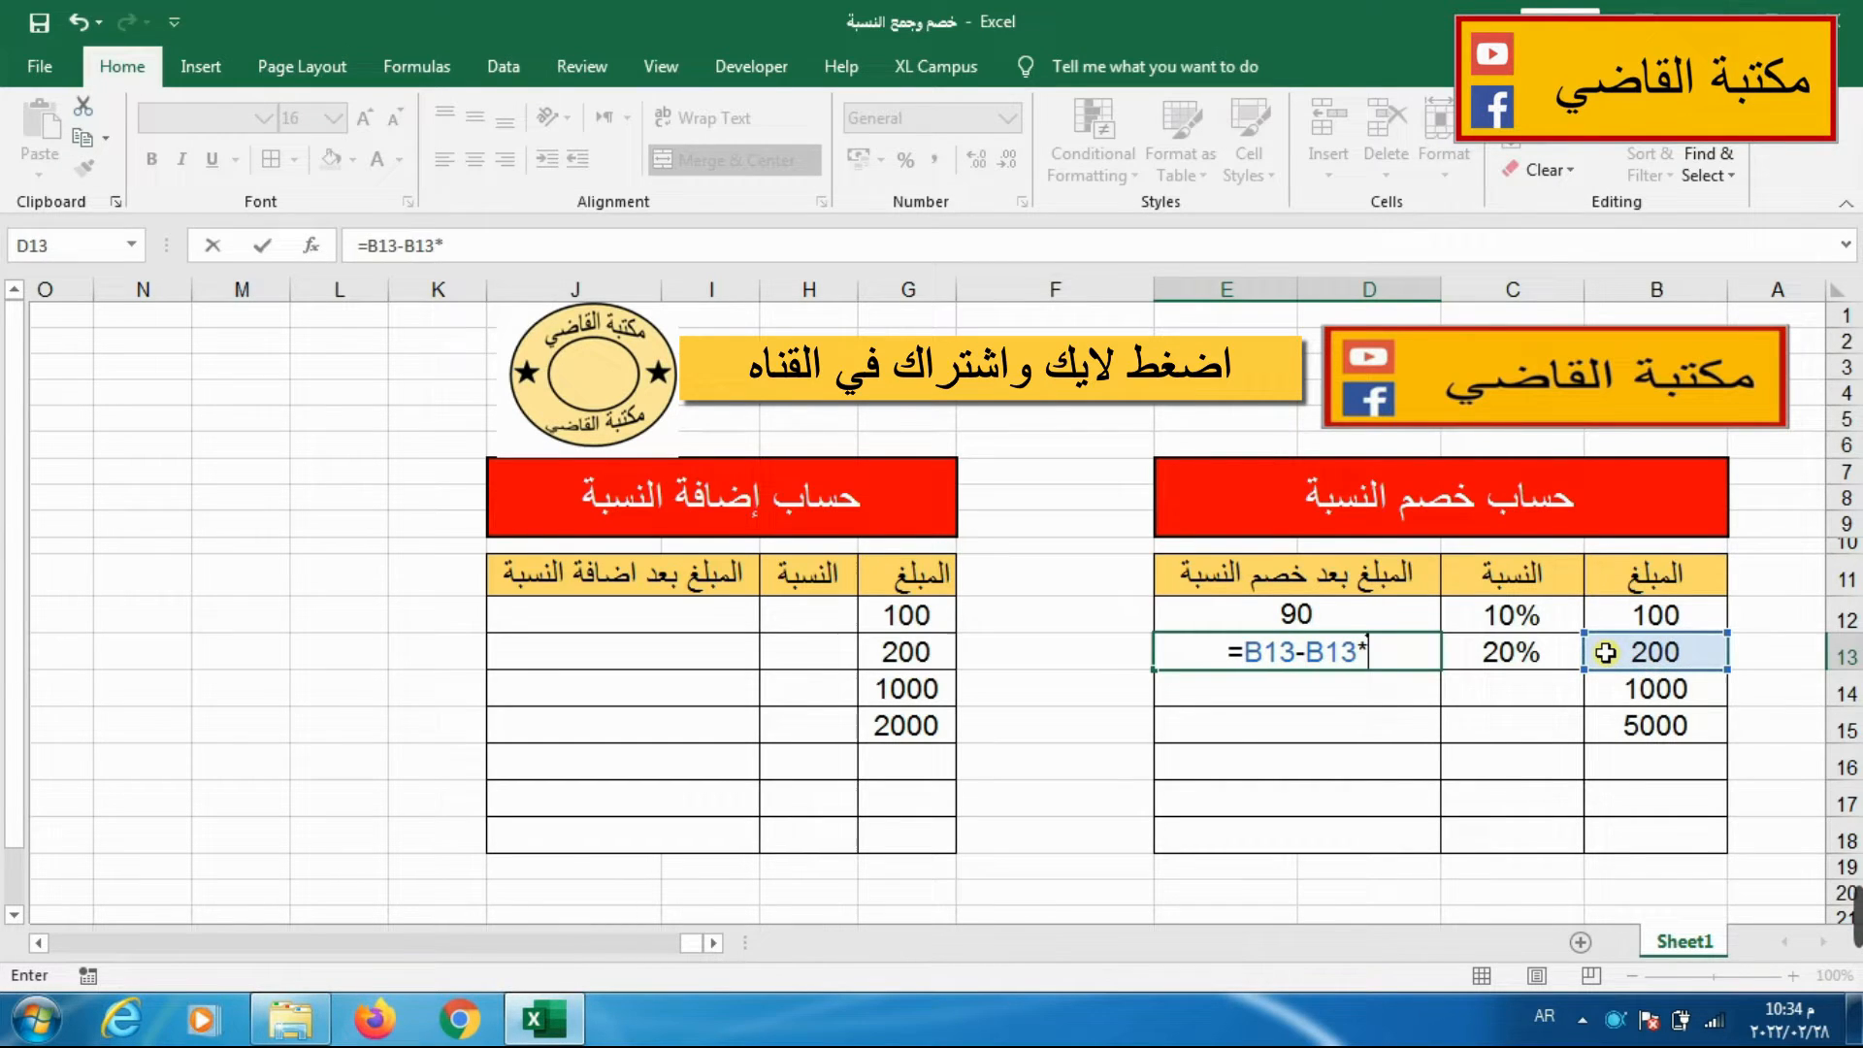
click(1475, 663)
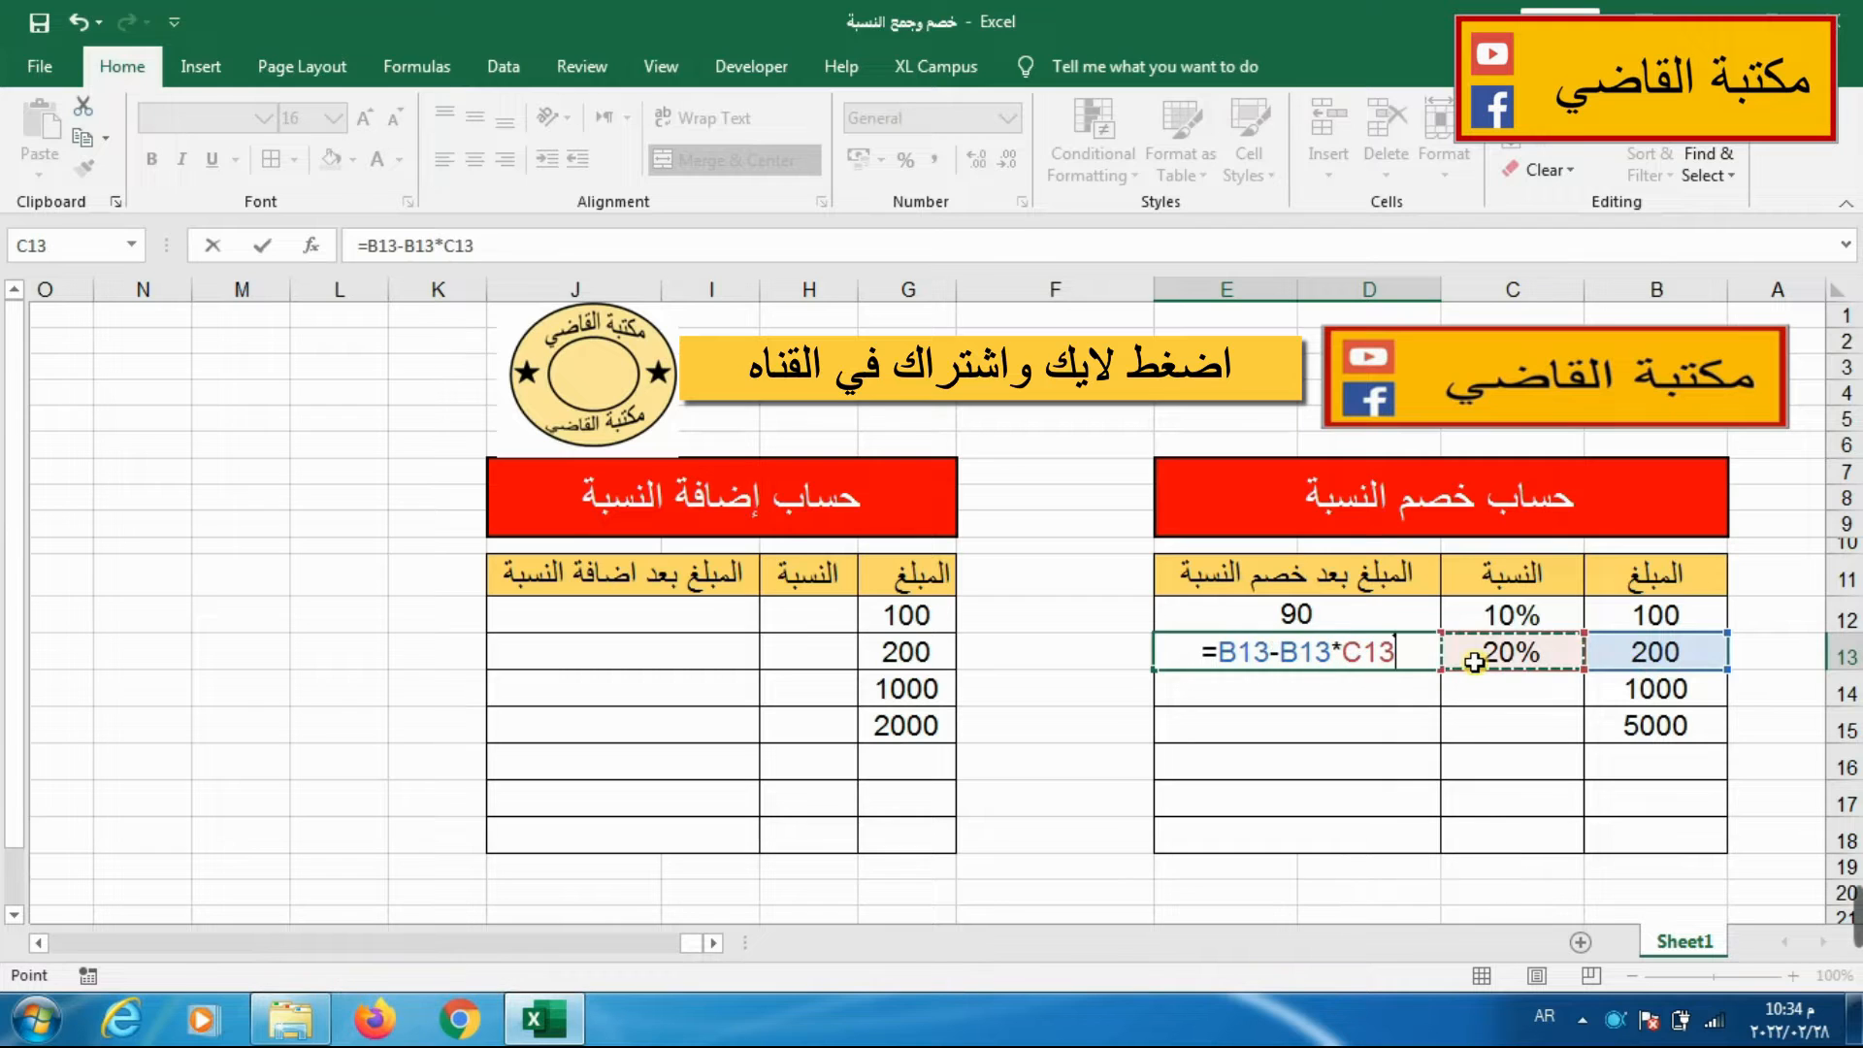
key(Return)
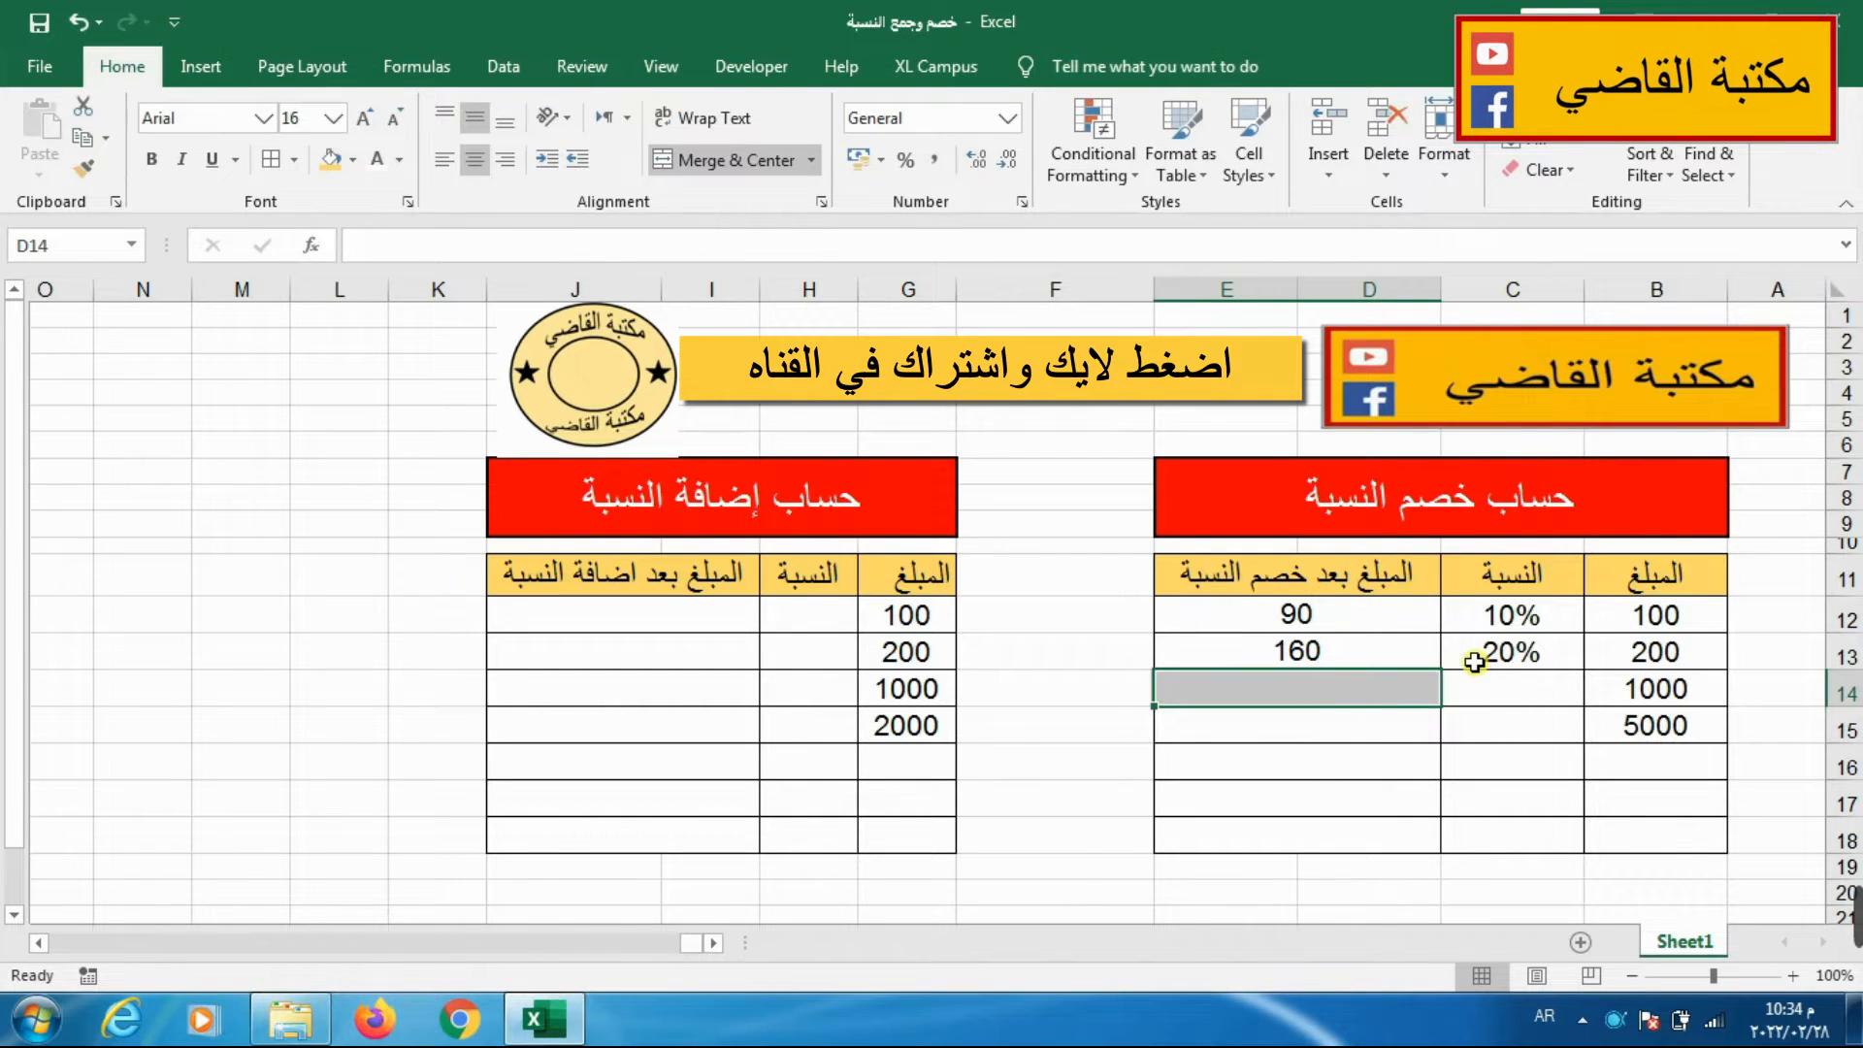
Fill the deduction formula from D13 down the amount-after-deduction column through row 18.
click(1193, 621)
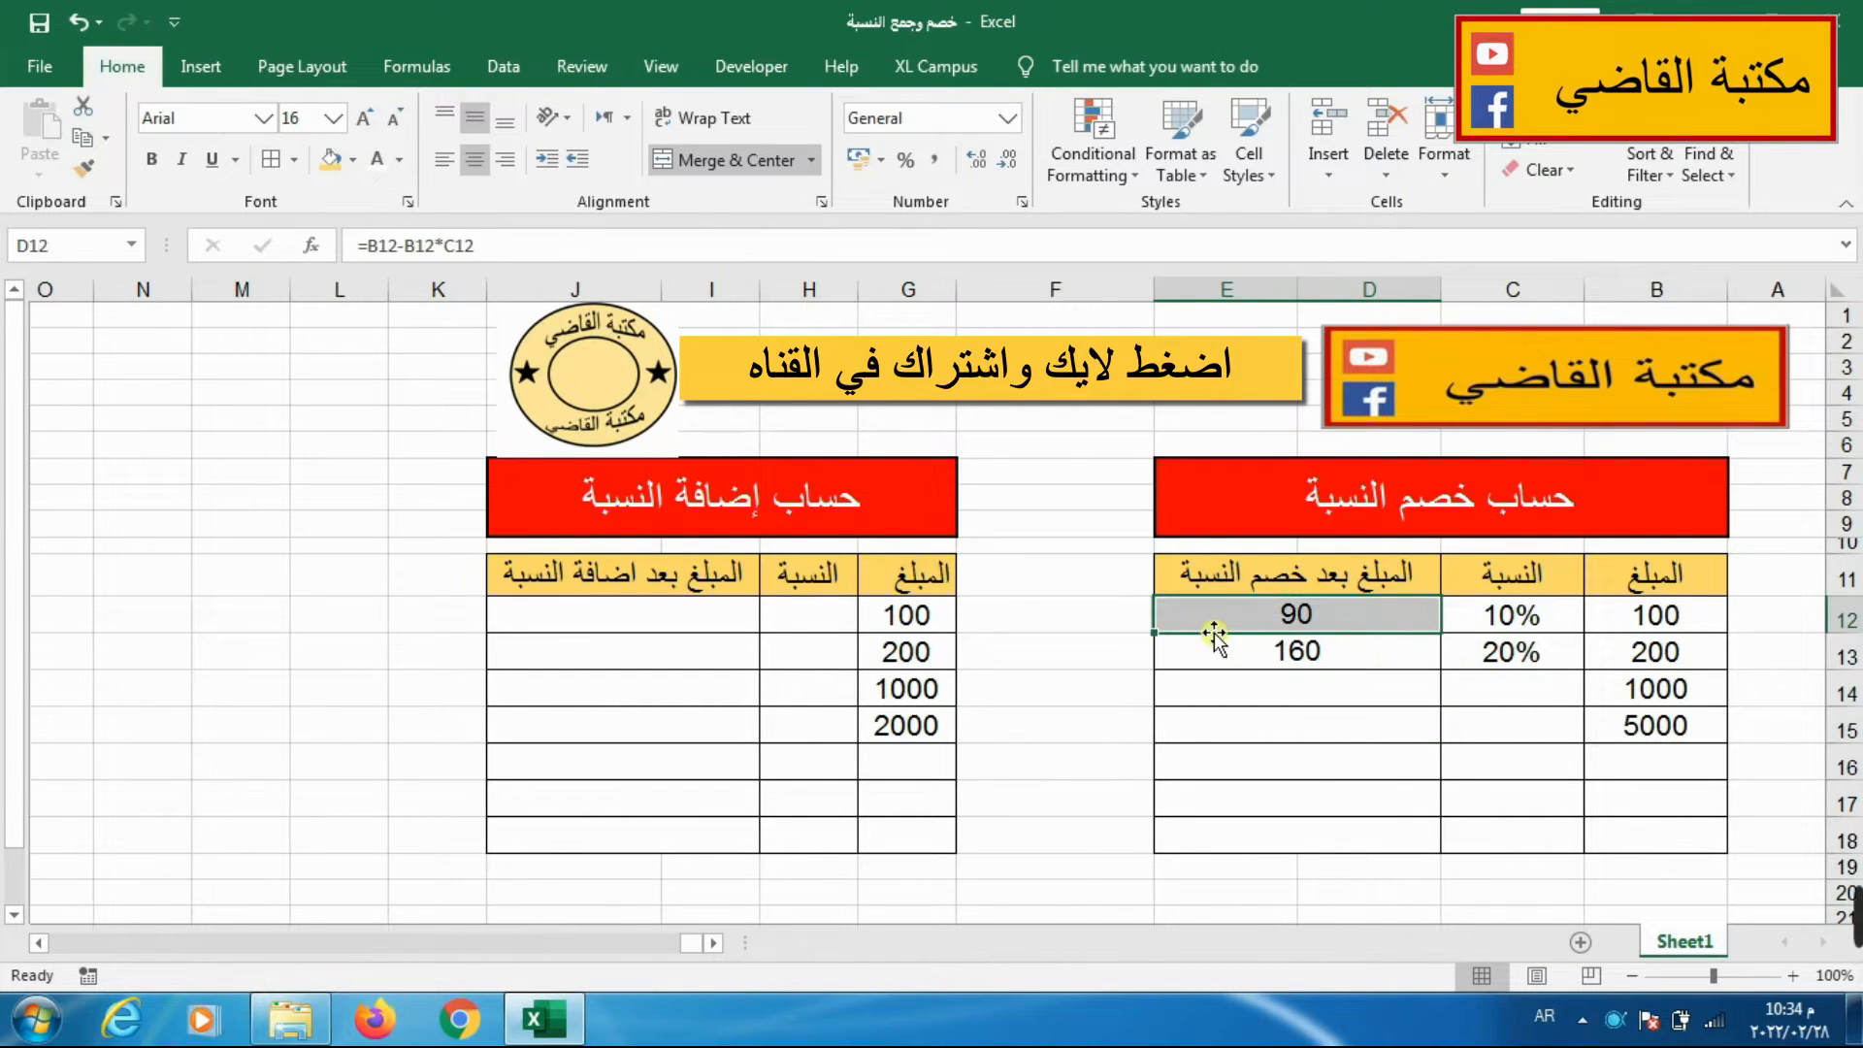
click(1203, 723)
click(1239, 798)
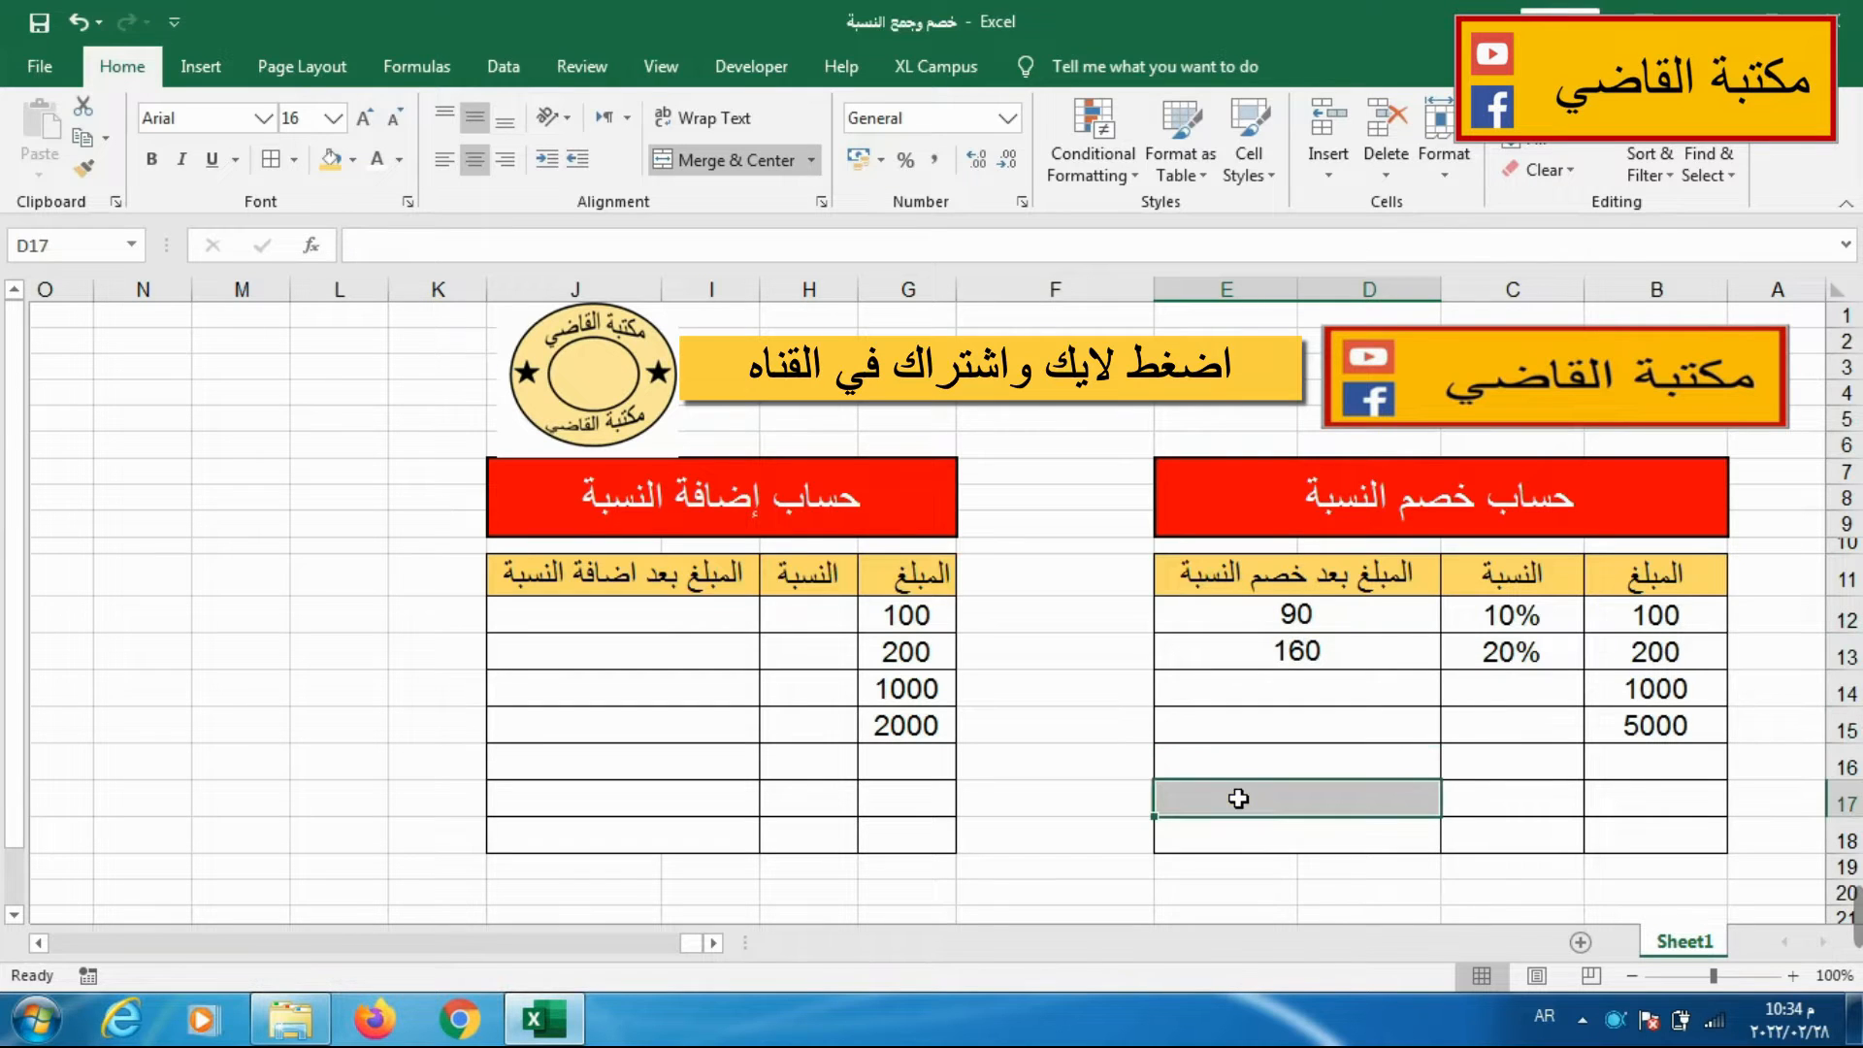
click(1240, 632)
click(1221, 659)
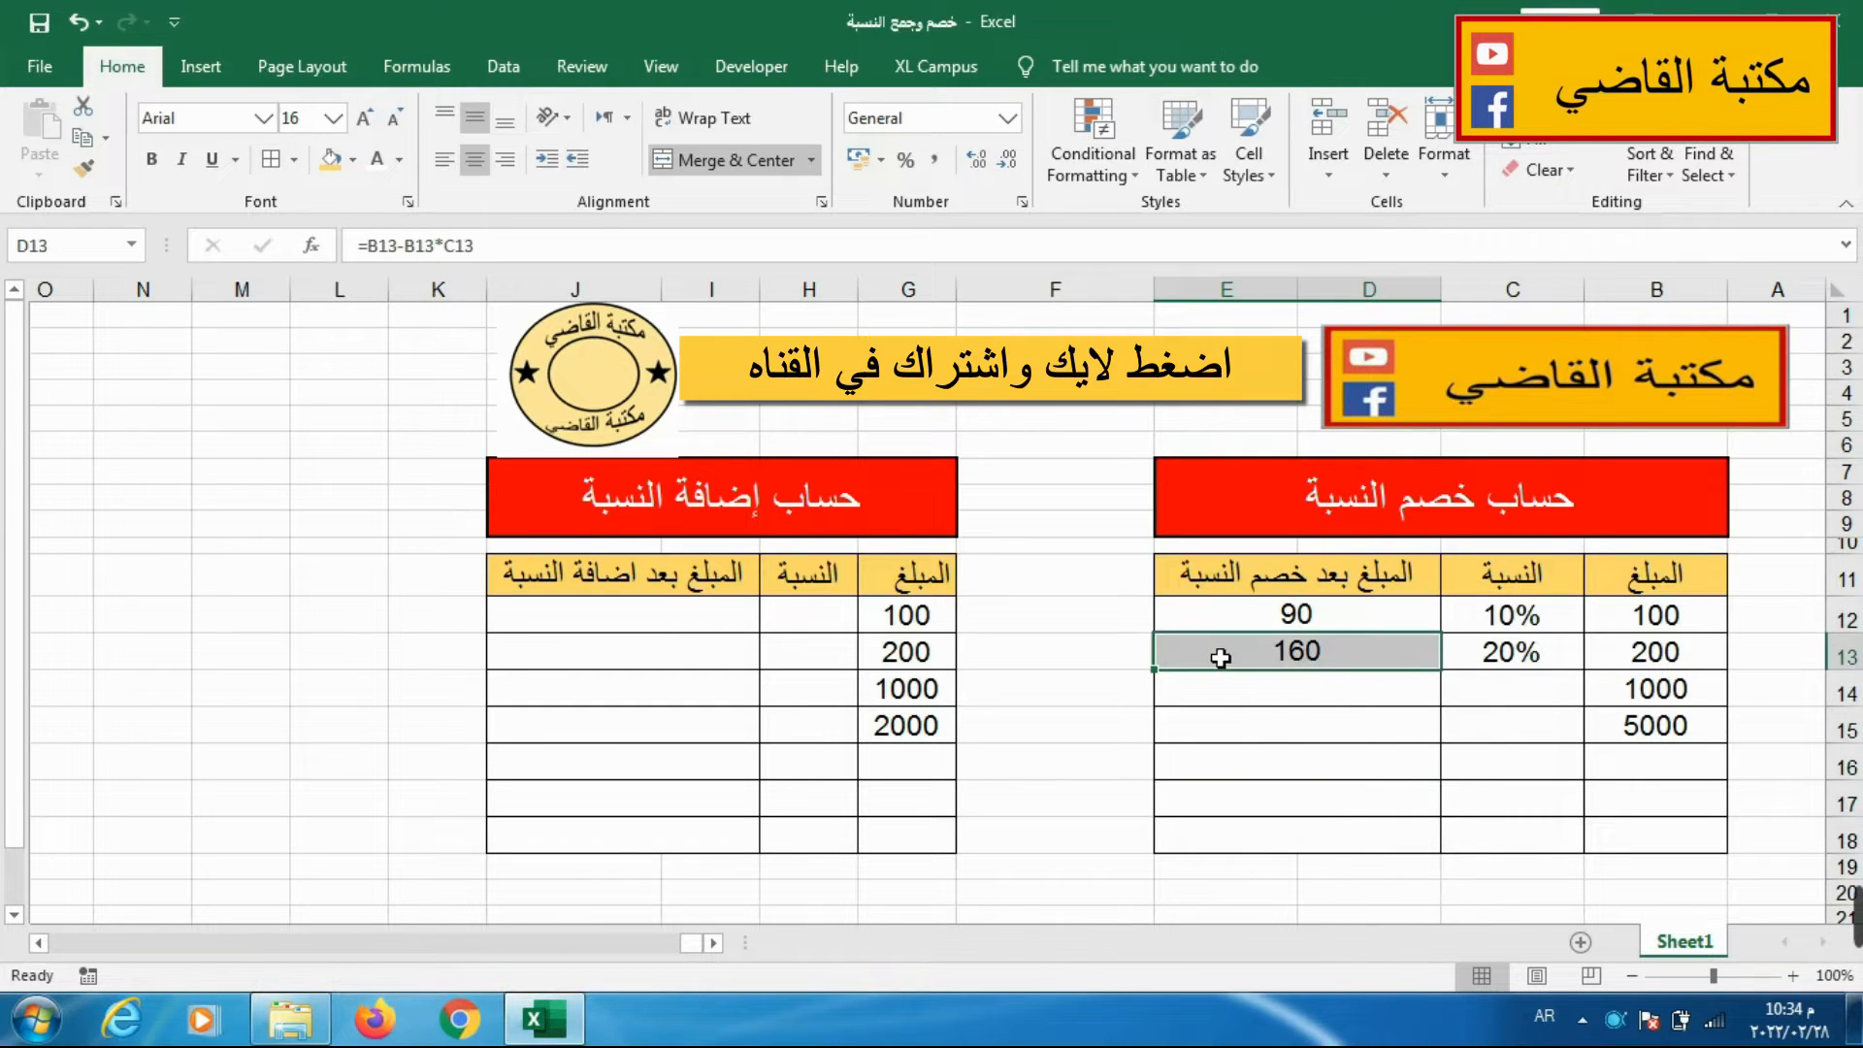
drag(1155, 669, 1160, 842)
click(1175, 790)
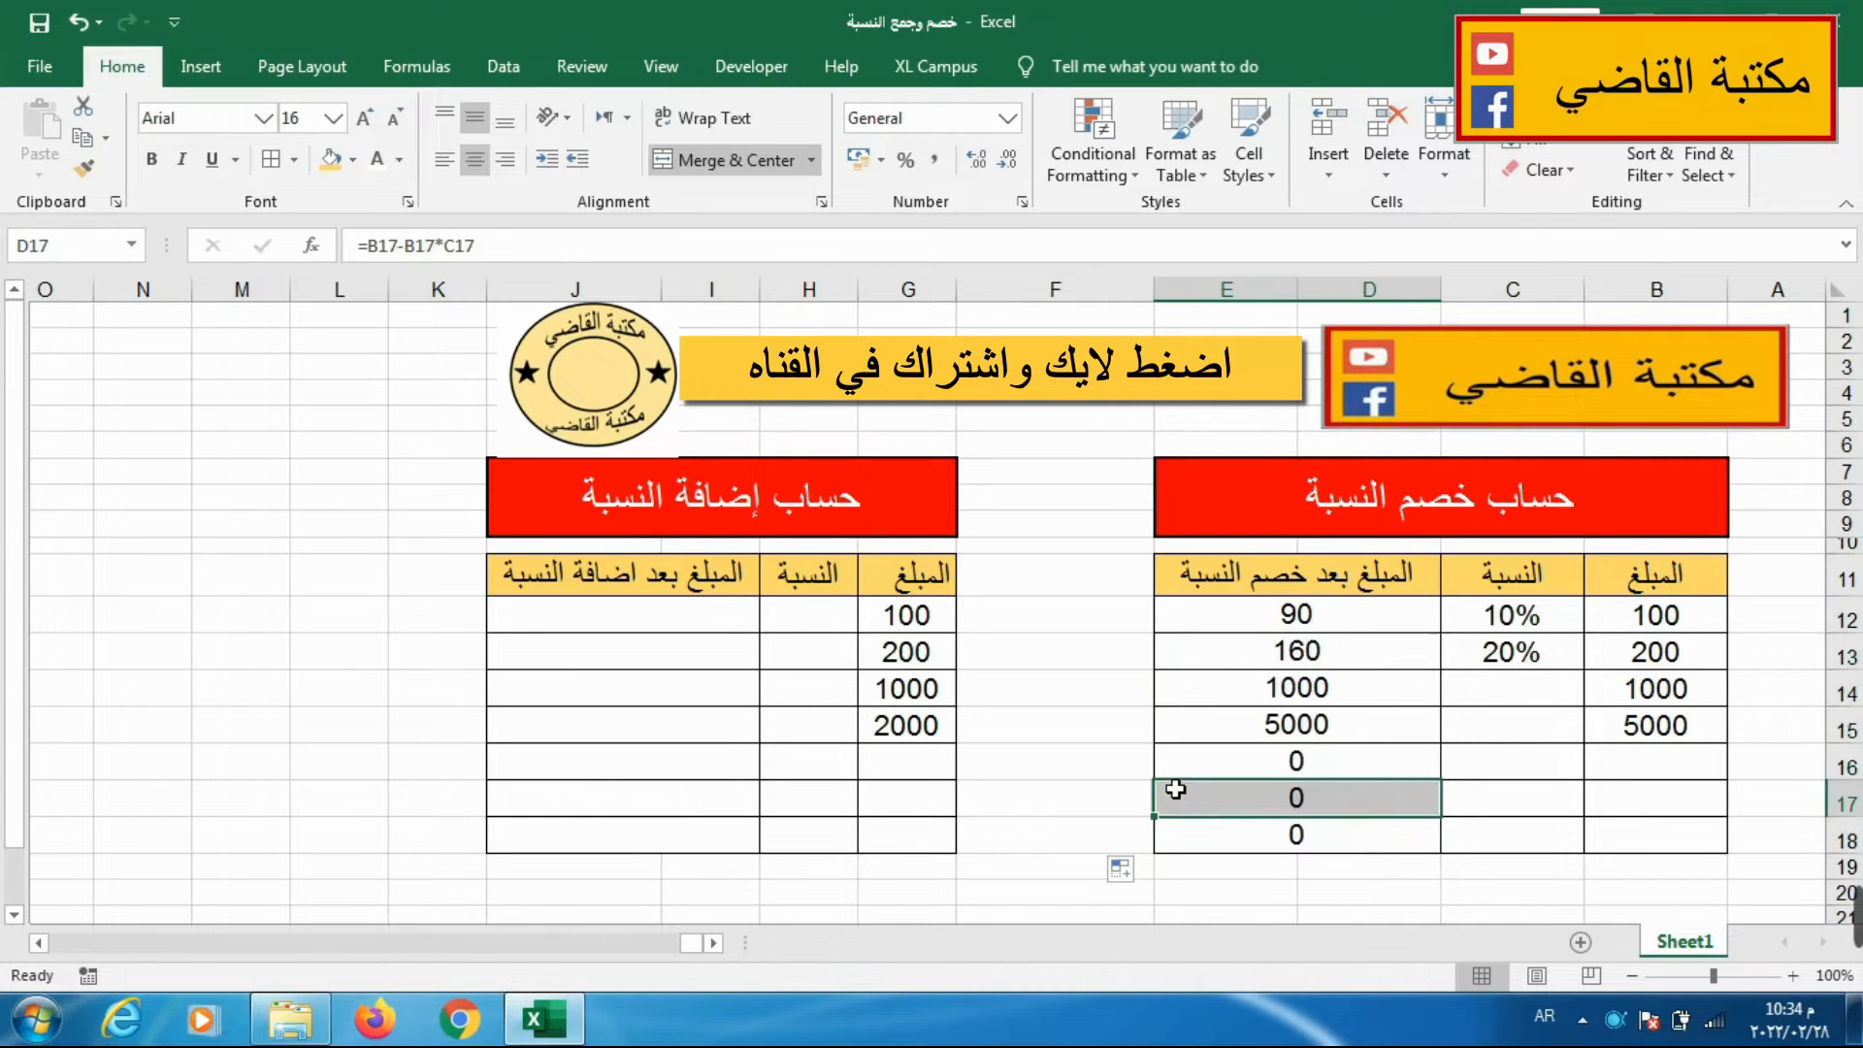
drag(1209, 629, 1164, 832)
click(1161, 802)
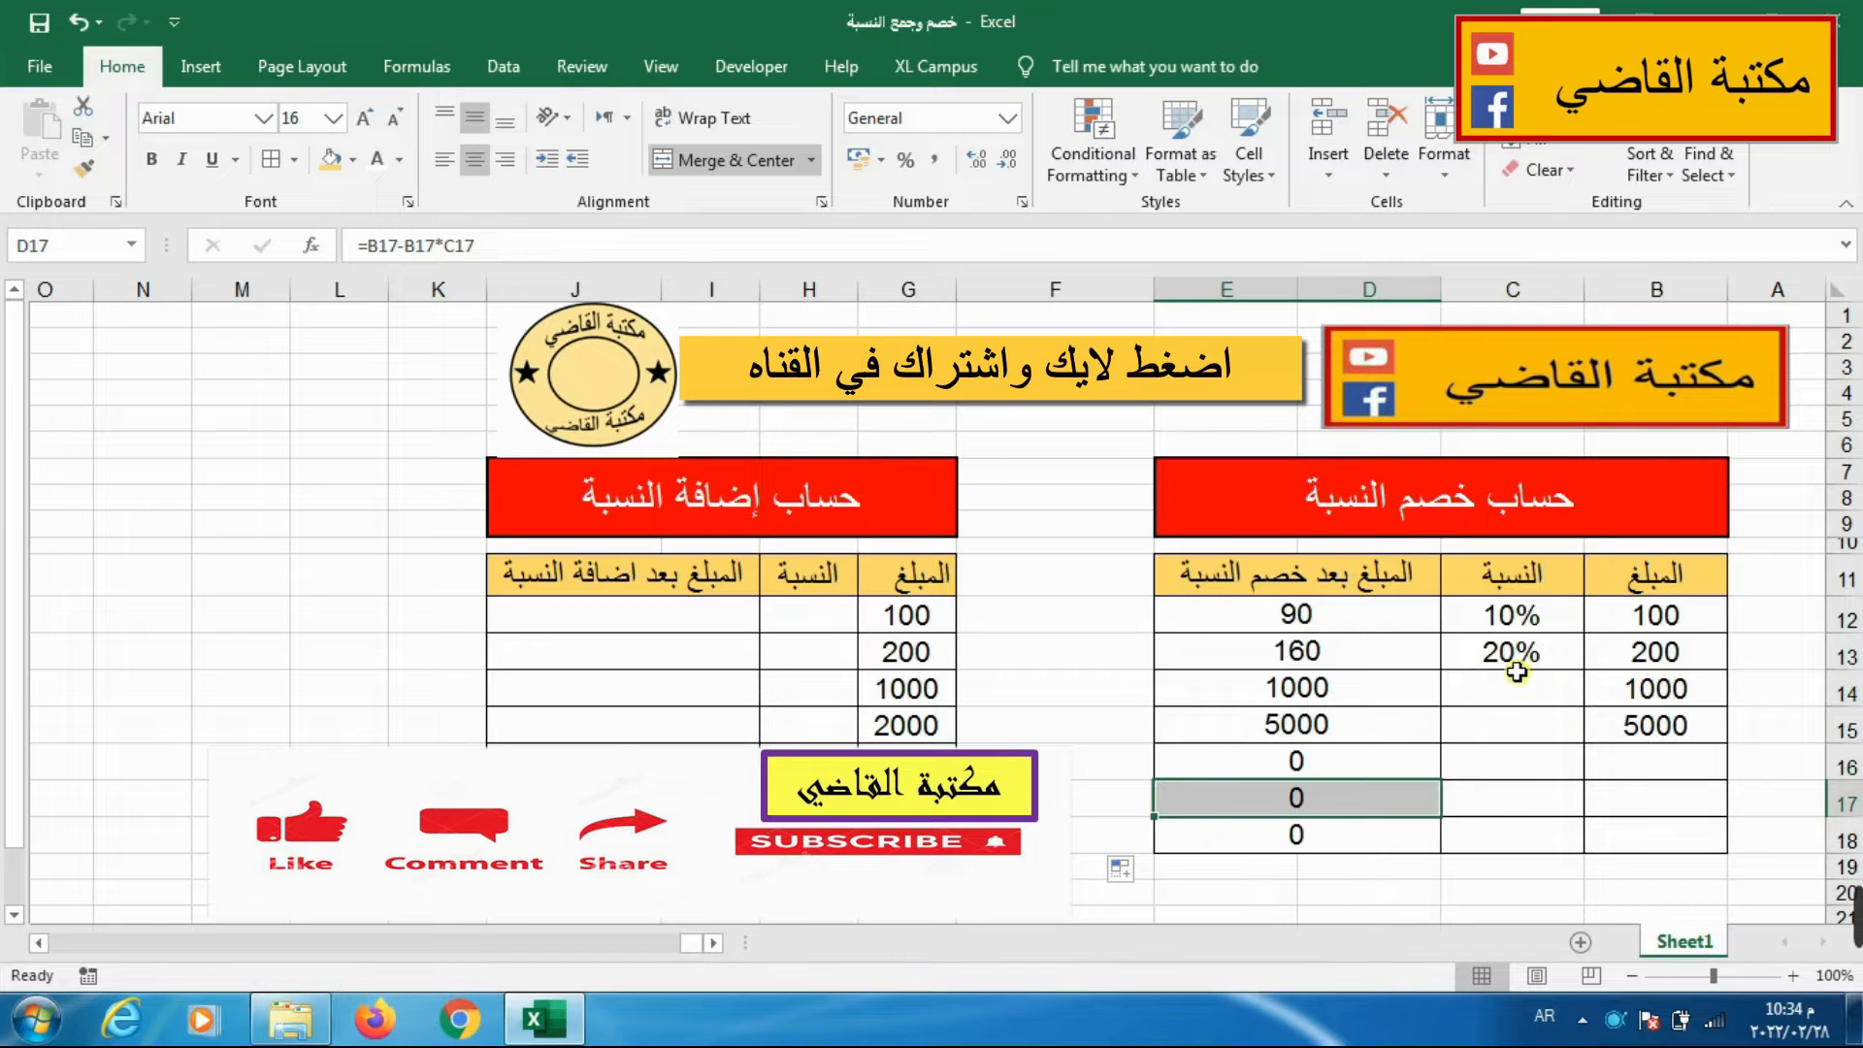
Enter the deduction percentages 50% in C14 and 25% in C15, and check the formula in D15.
click(1474, 695)
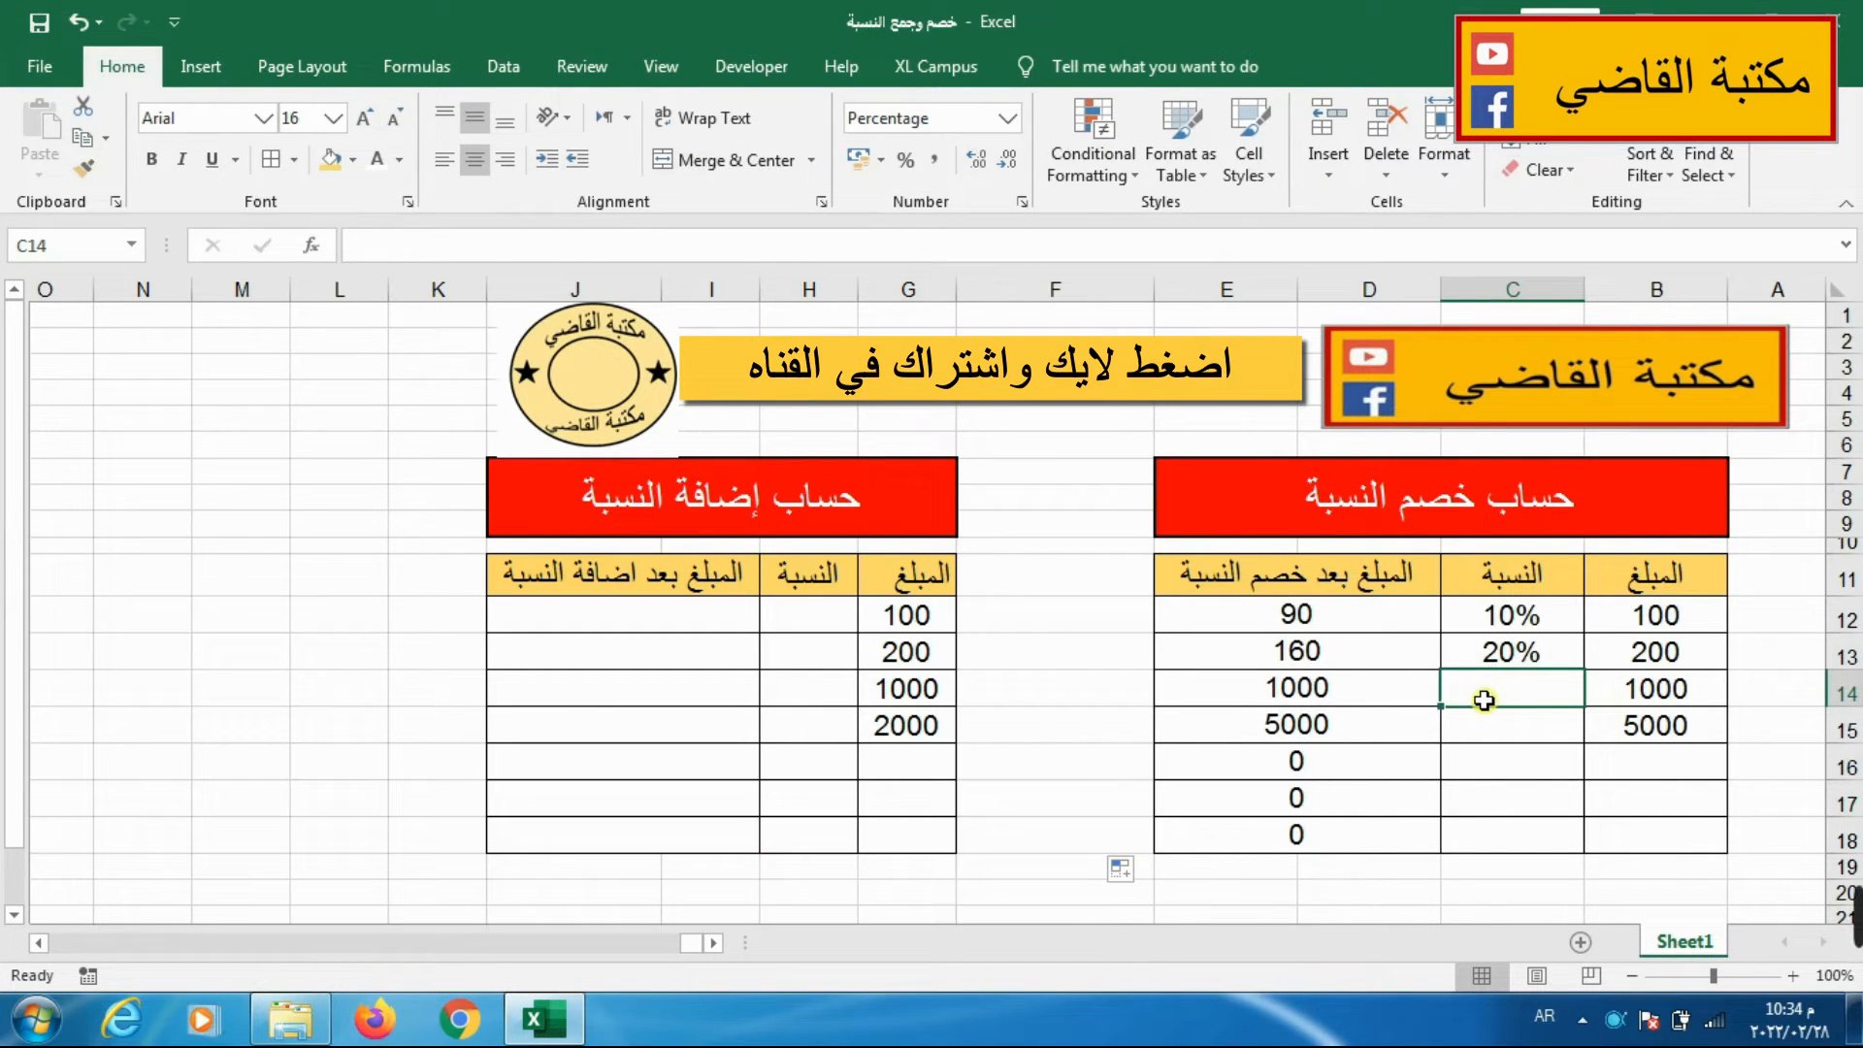
text(50)
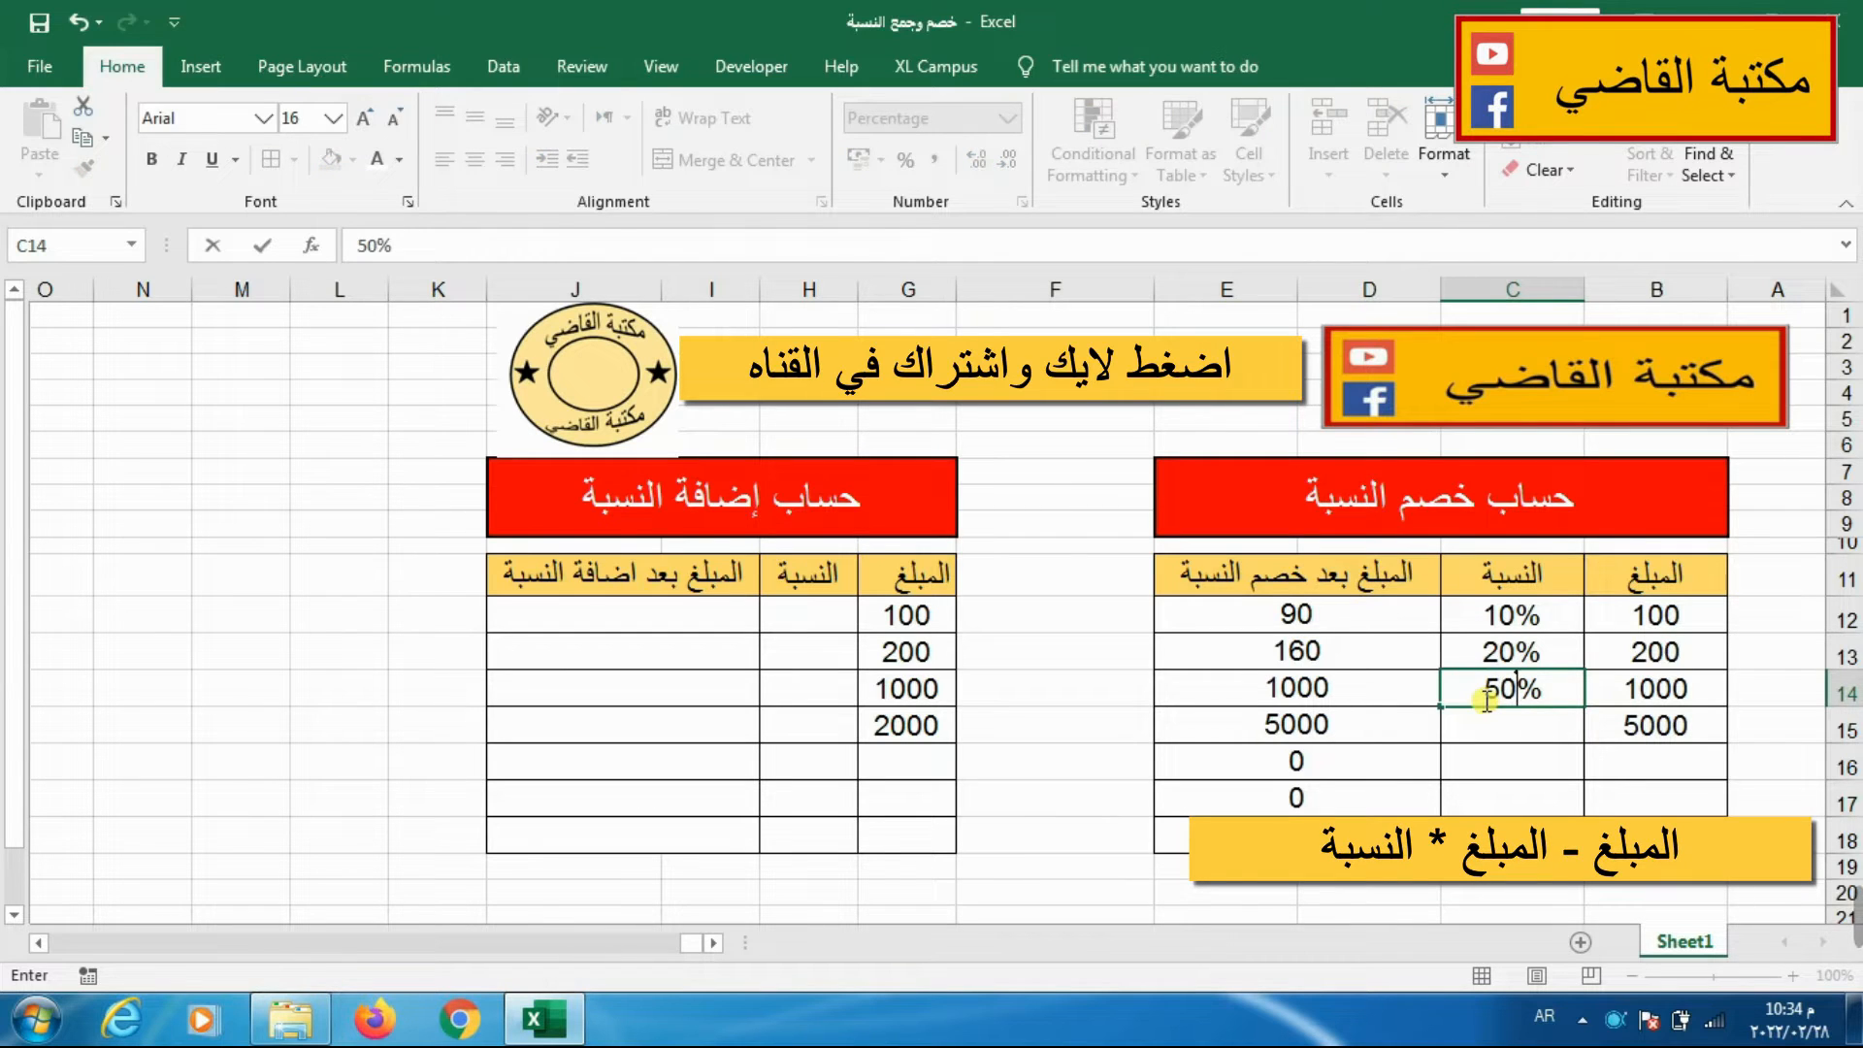
key(Return)
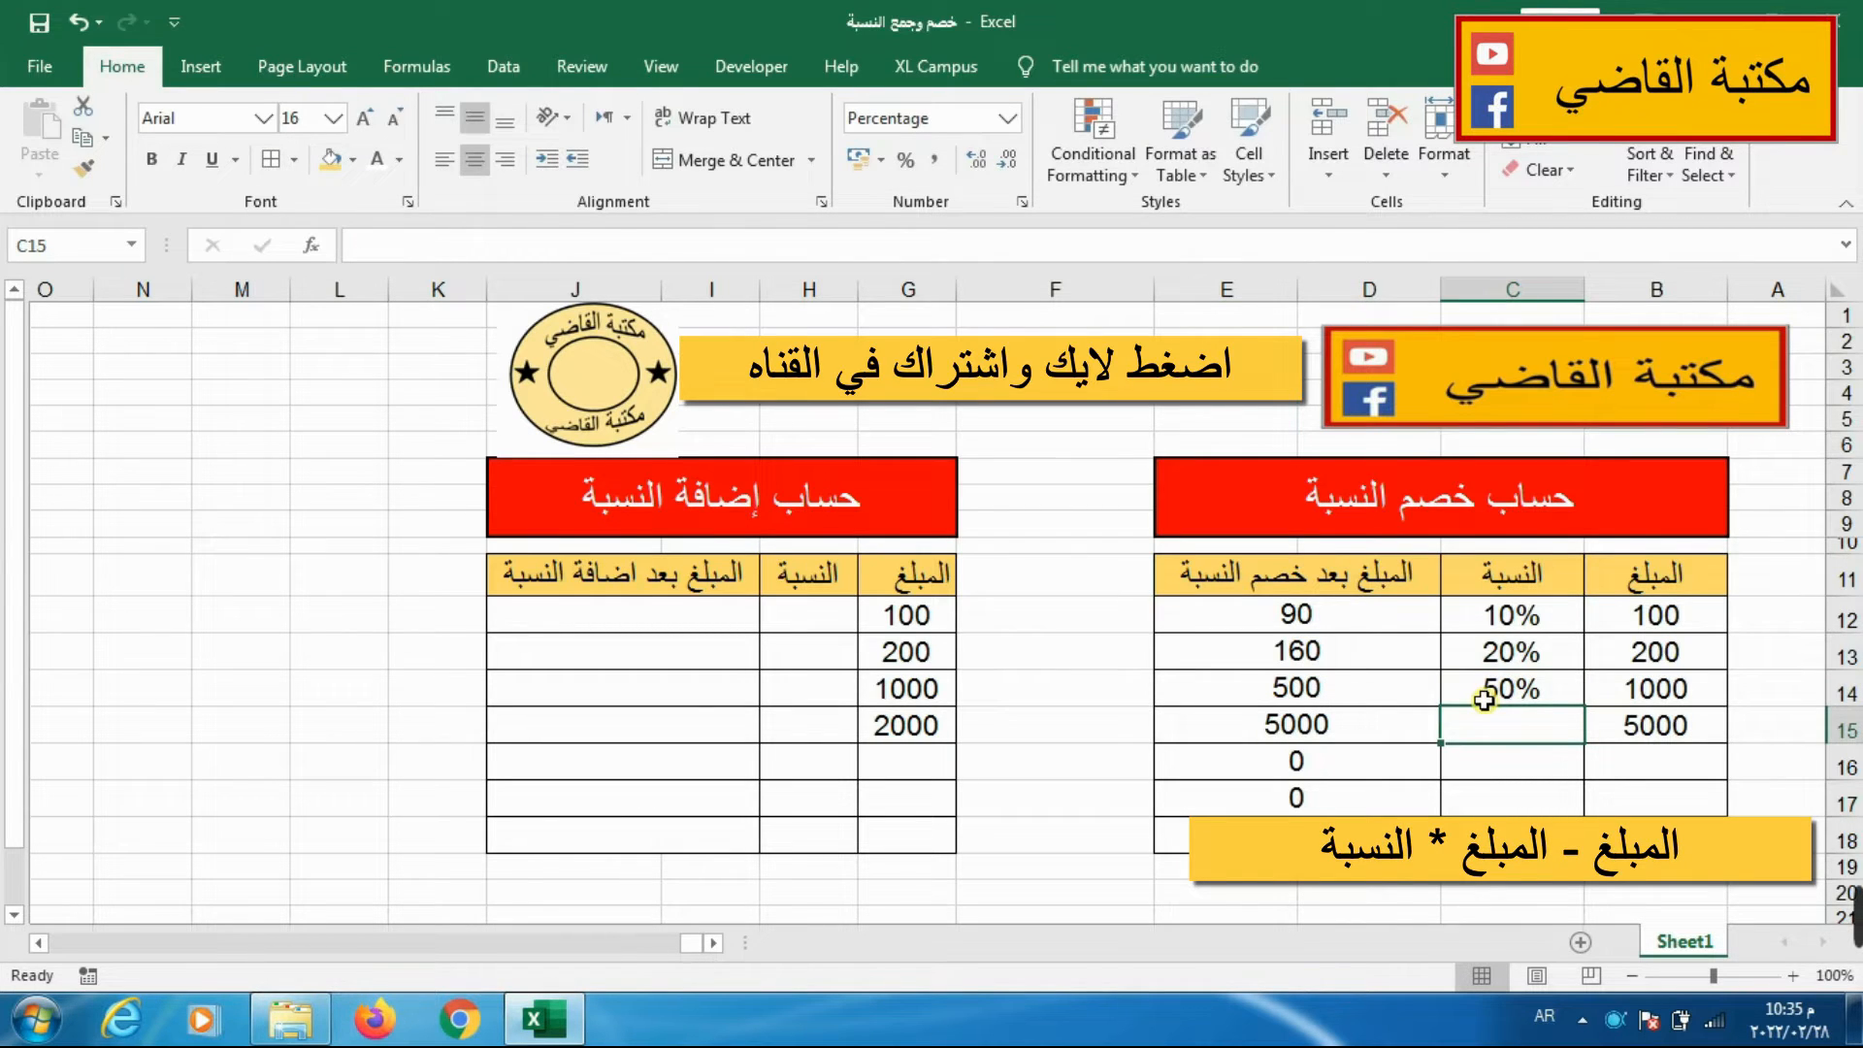
text(25)
key(Return)
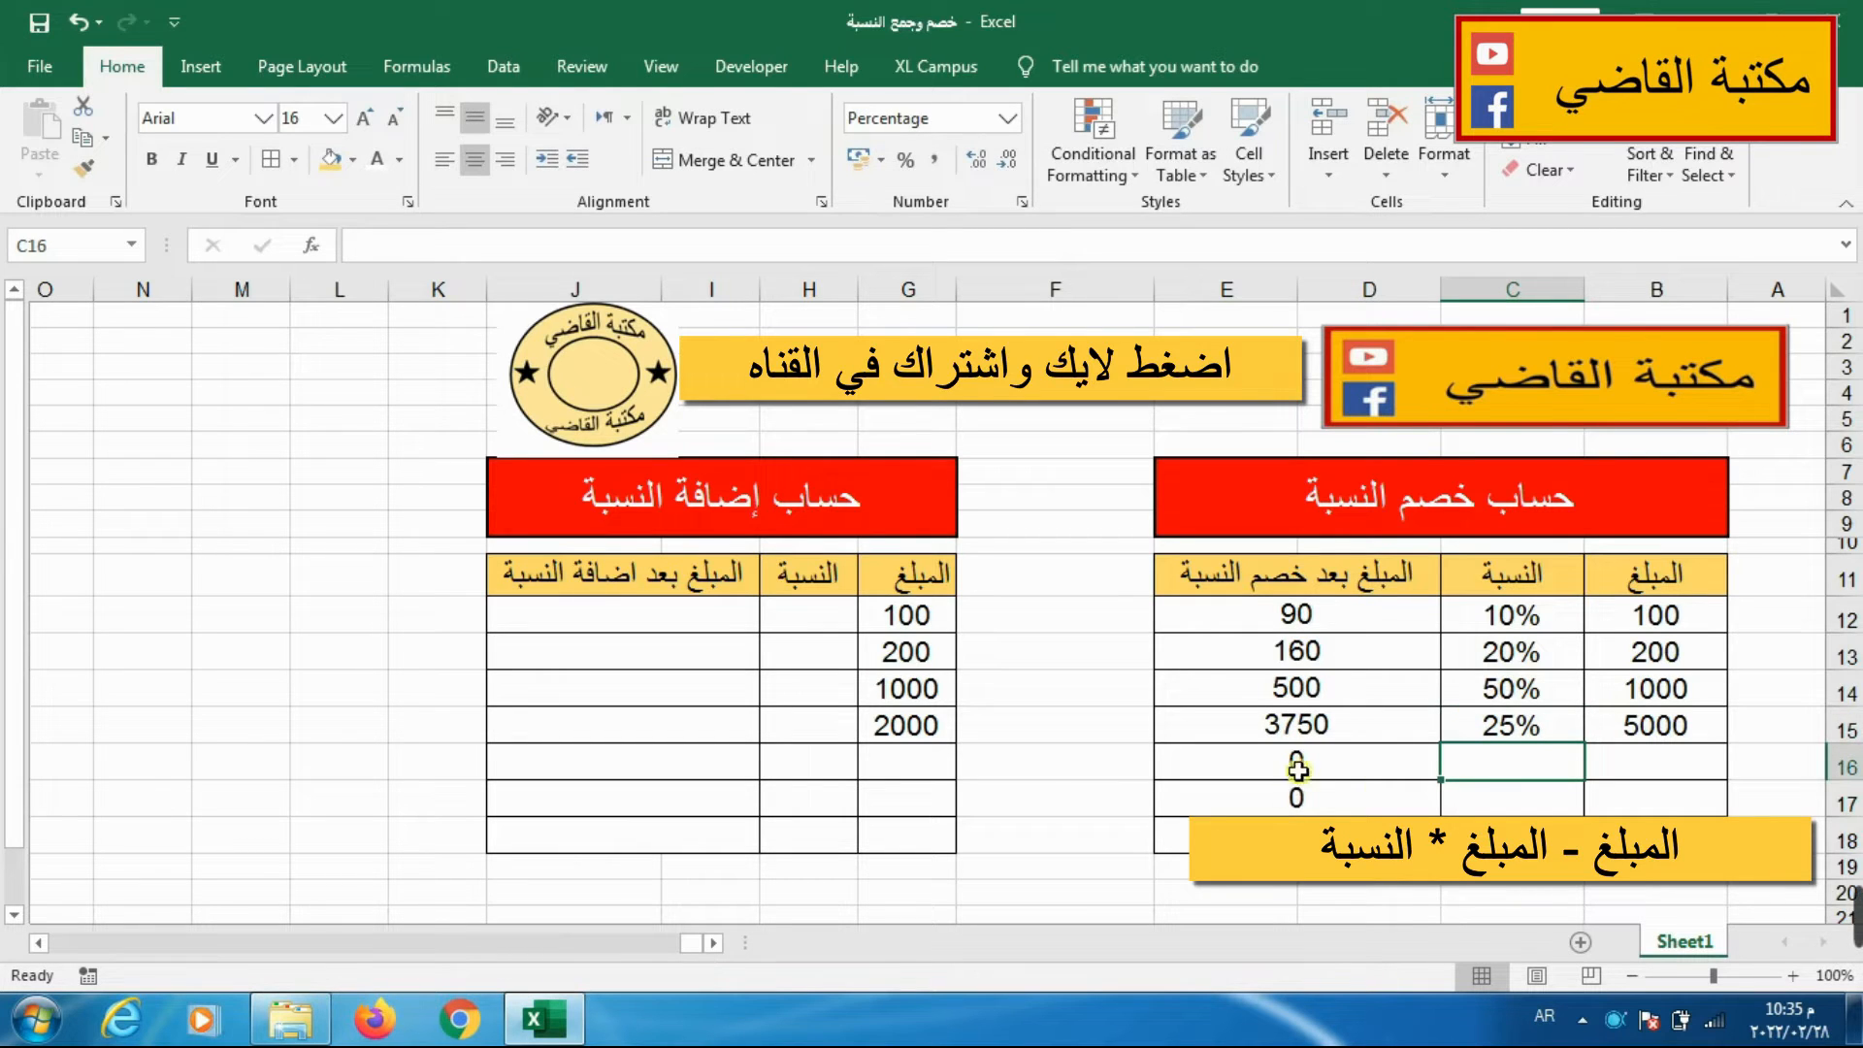
click(1310, 732)
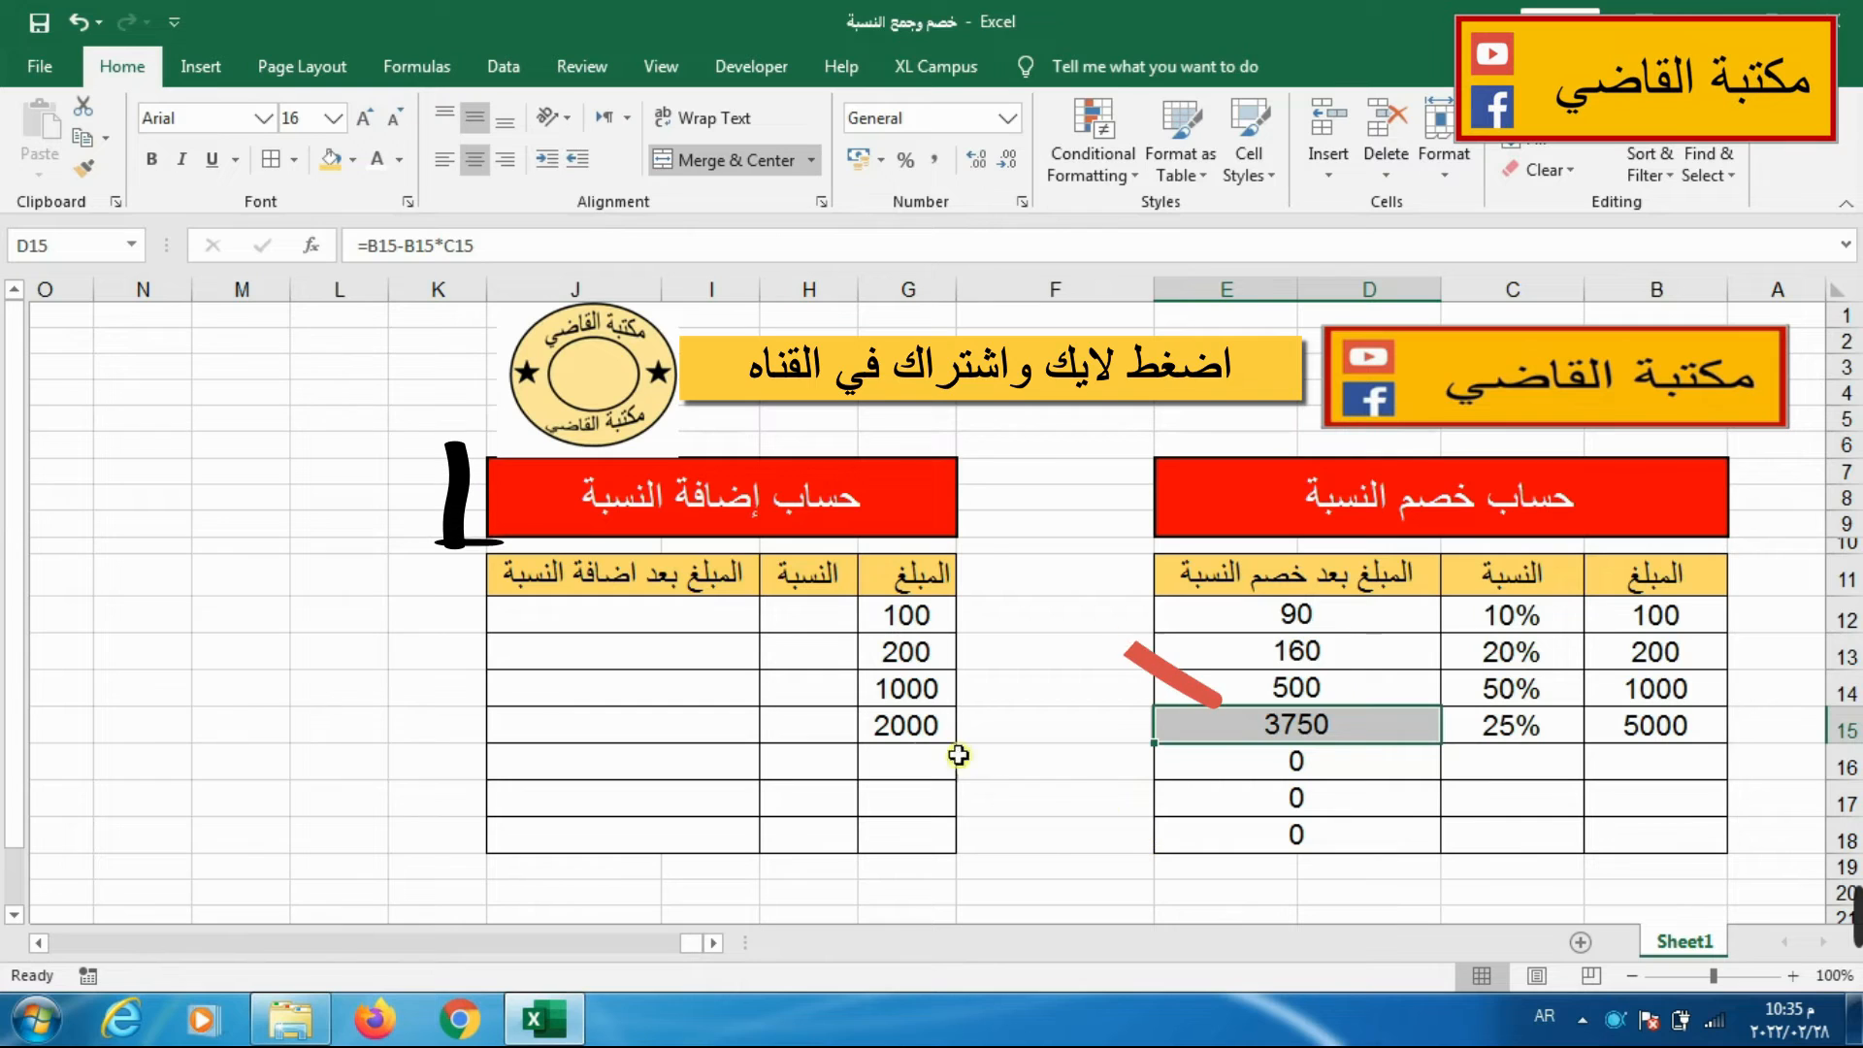
Enter the formula =G12+G12*H12 in I12 to add the percentage to the first amount.
click(782, 626)
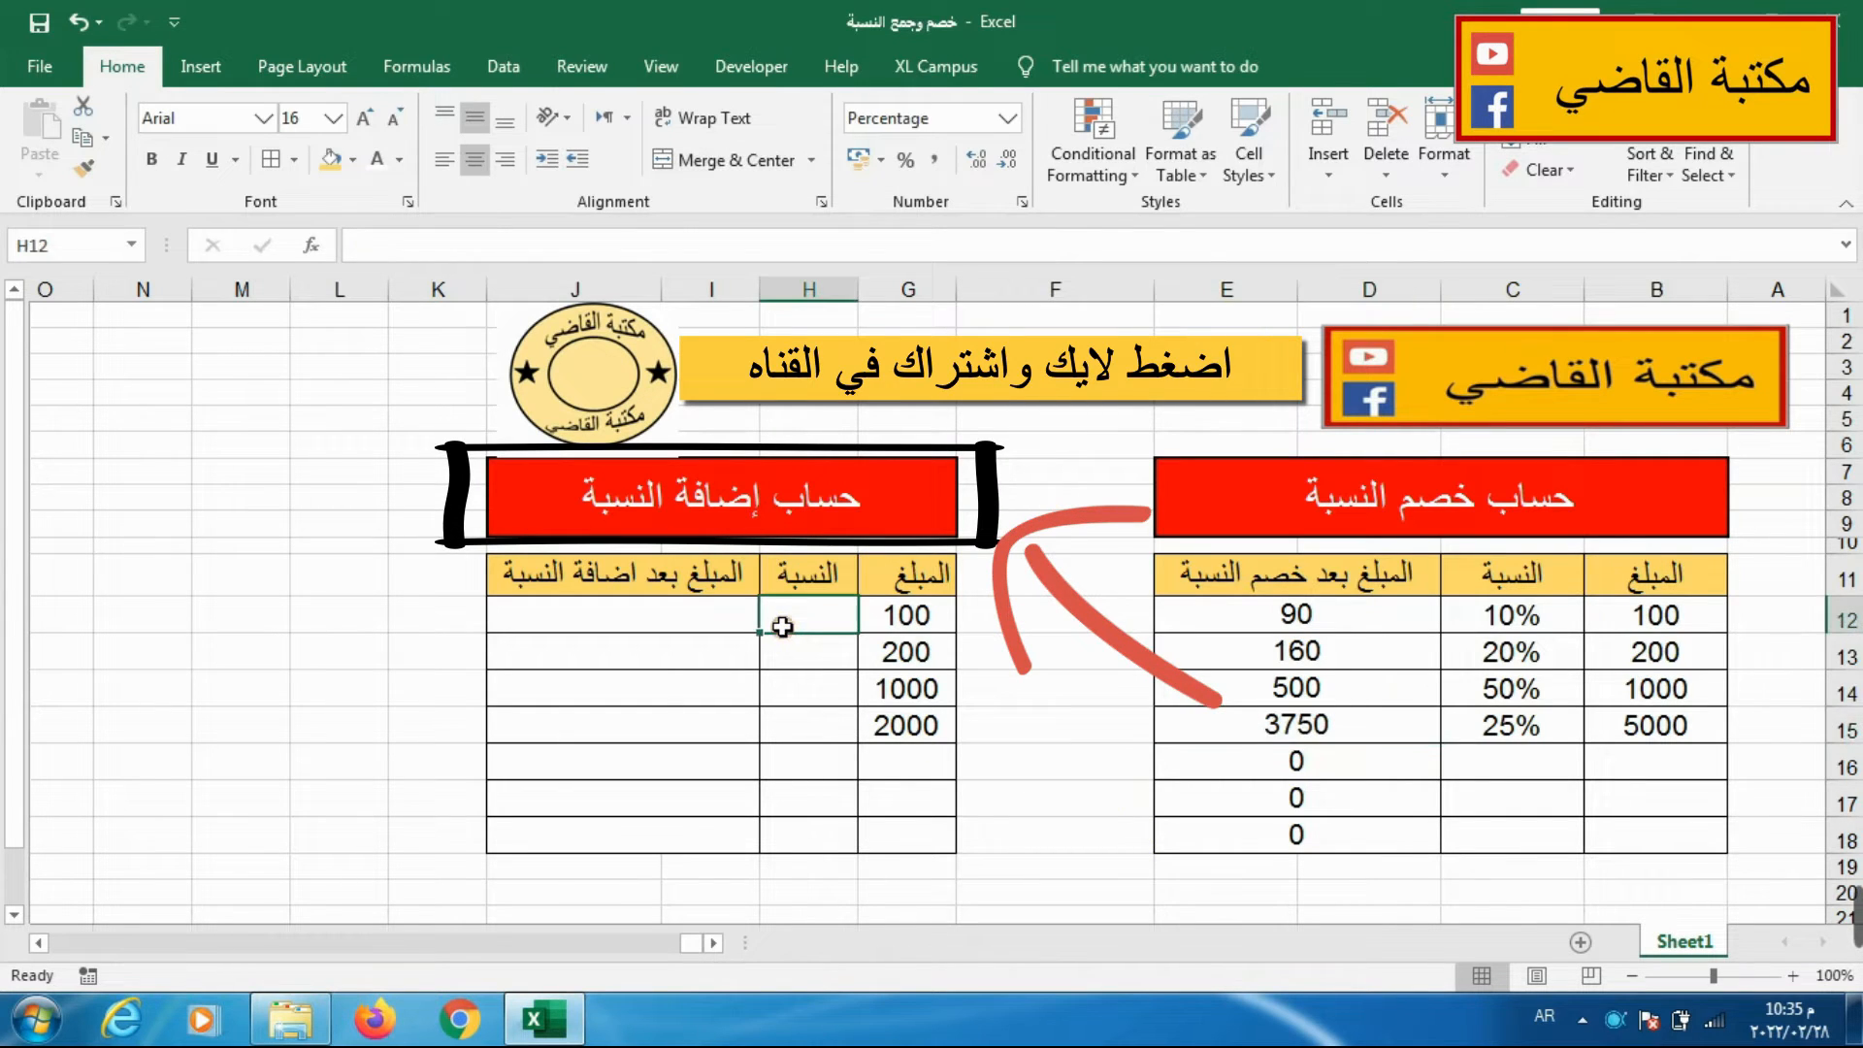
click(677, 629)
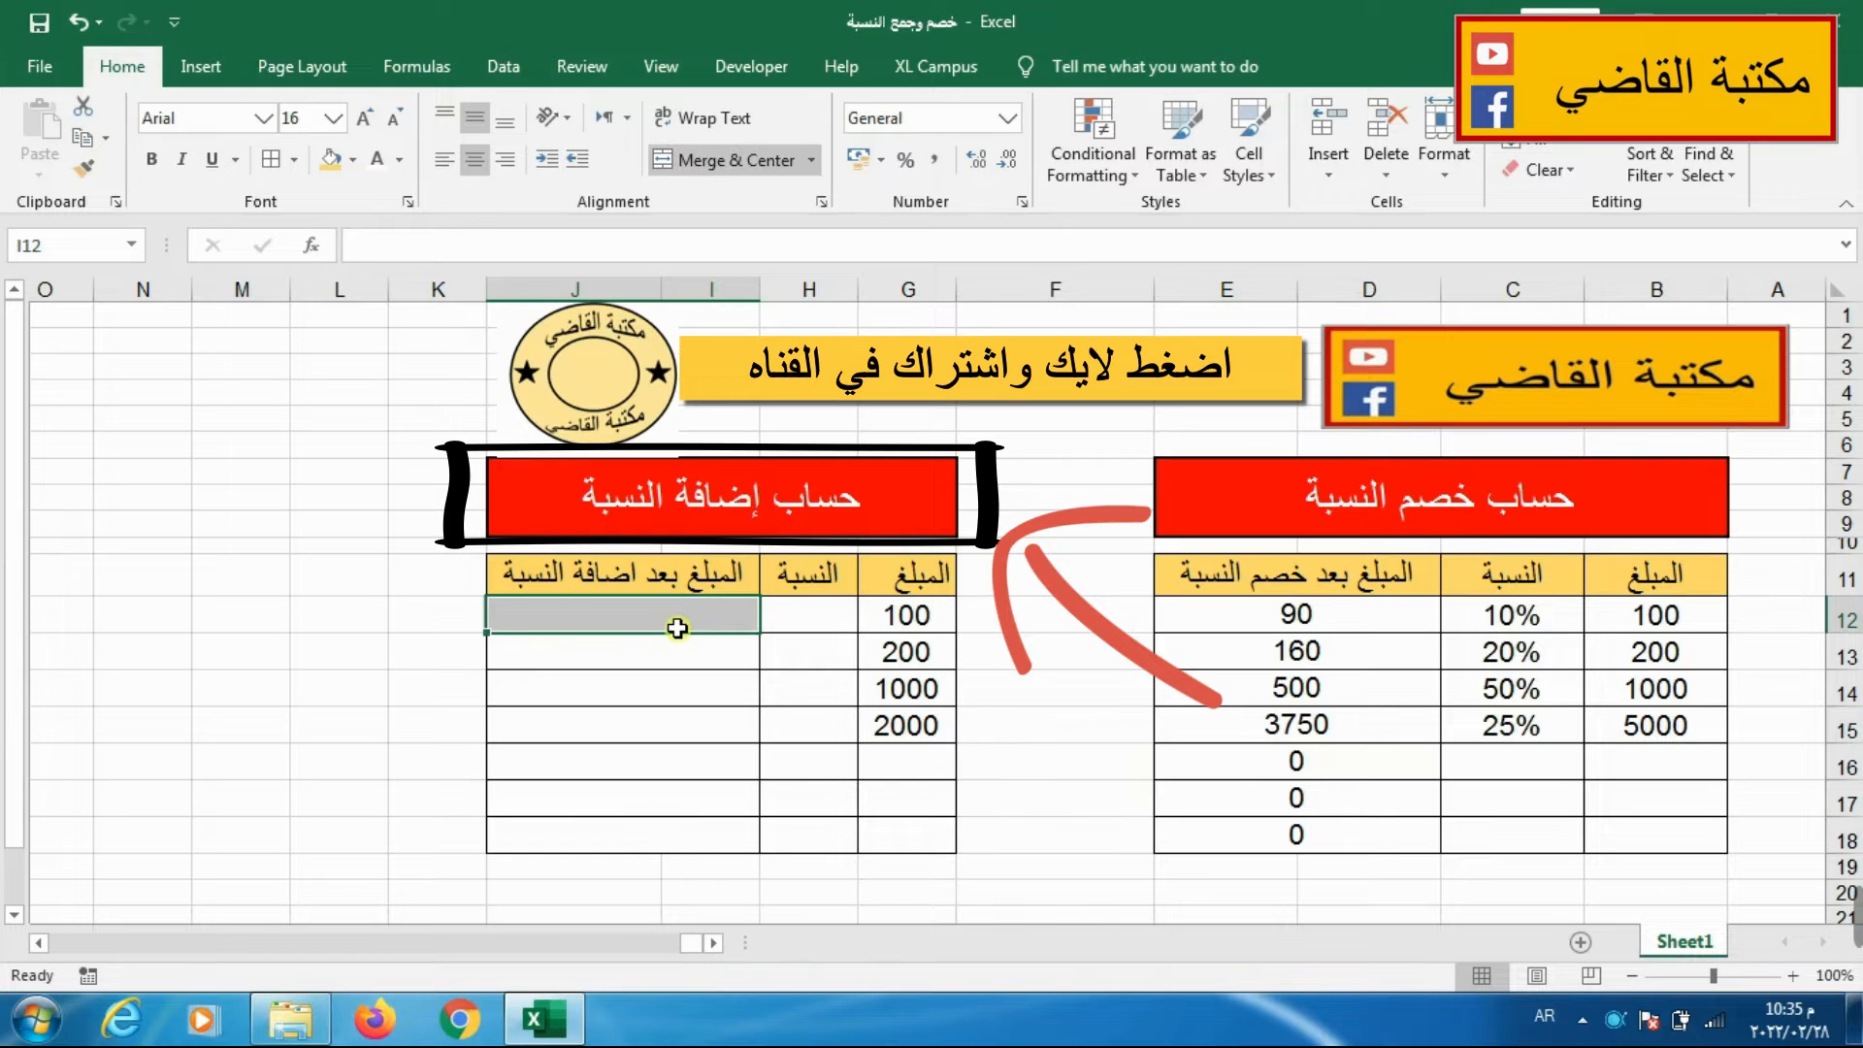
text(=)
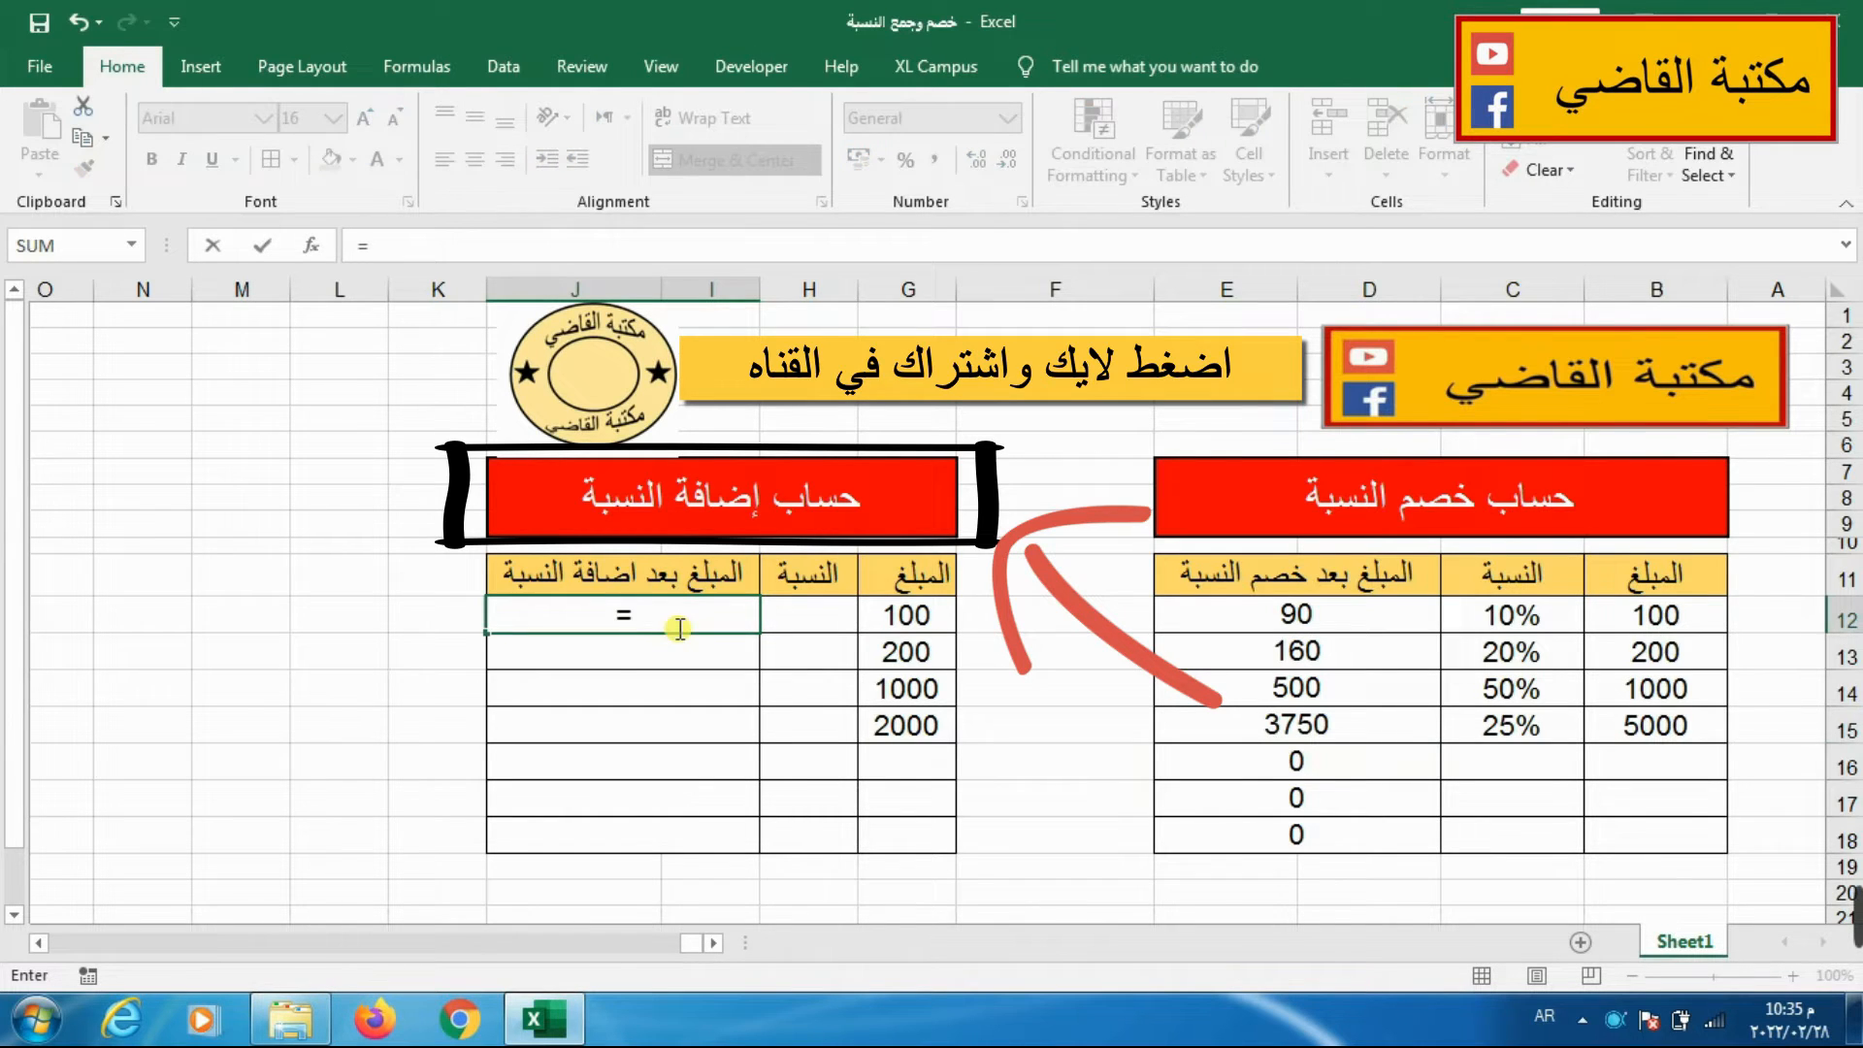
click(890, 615)
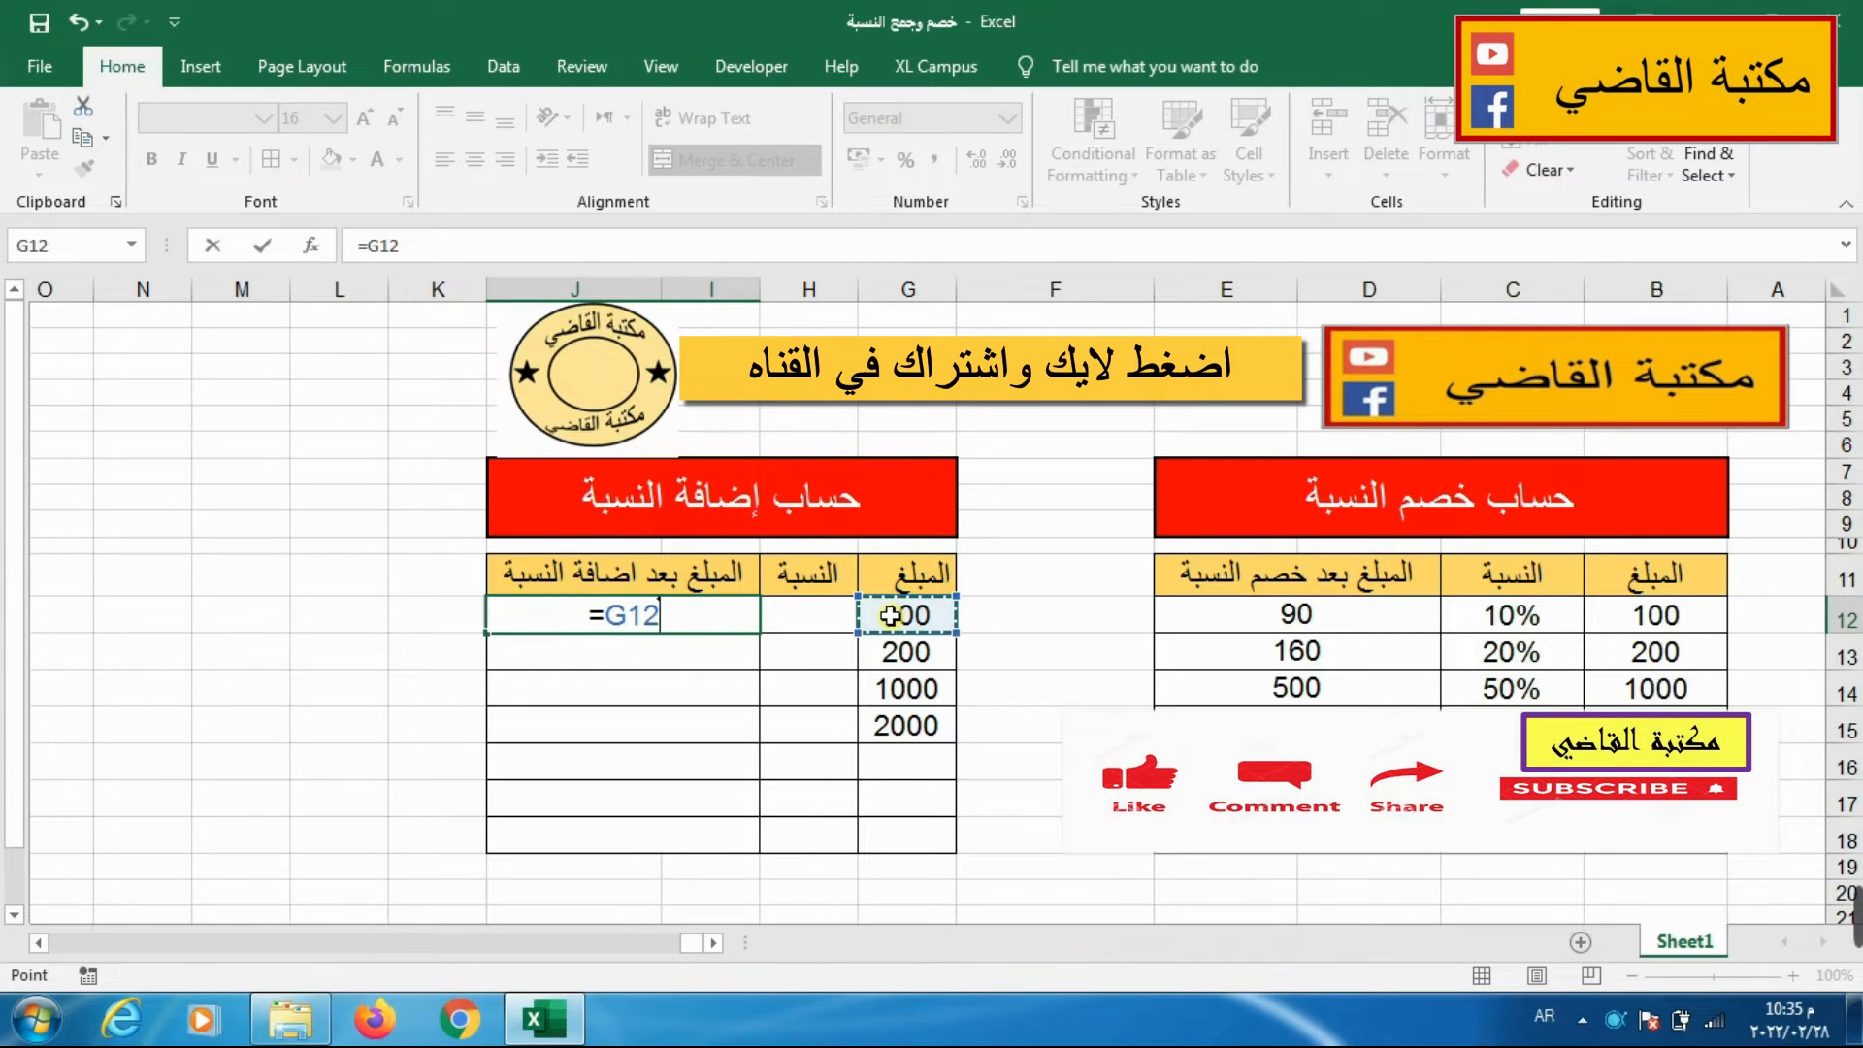
text(+)
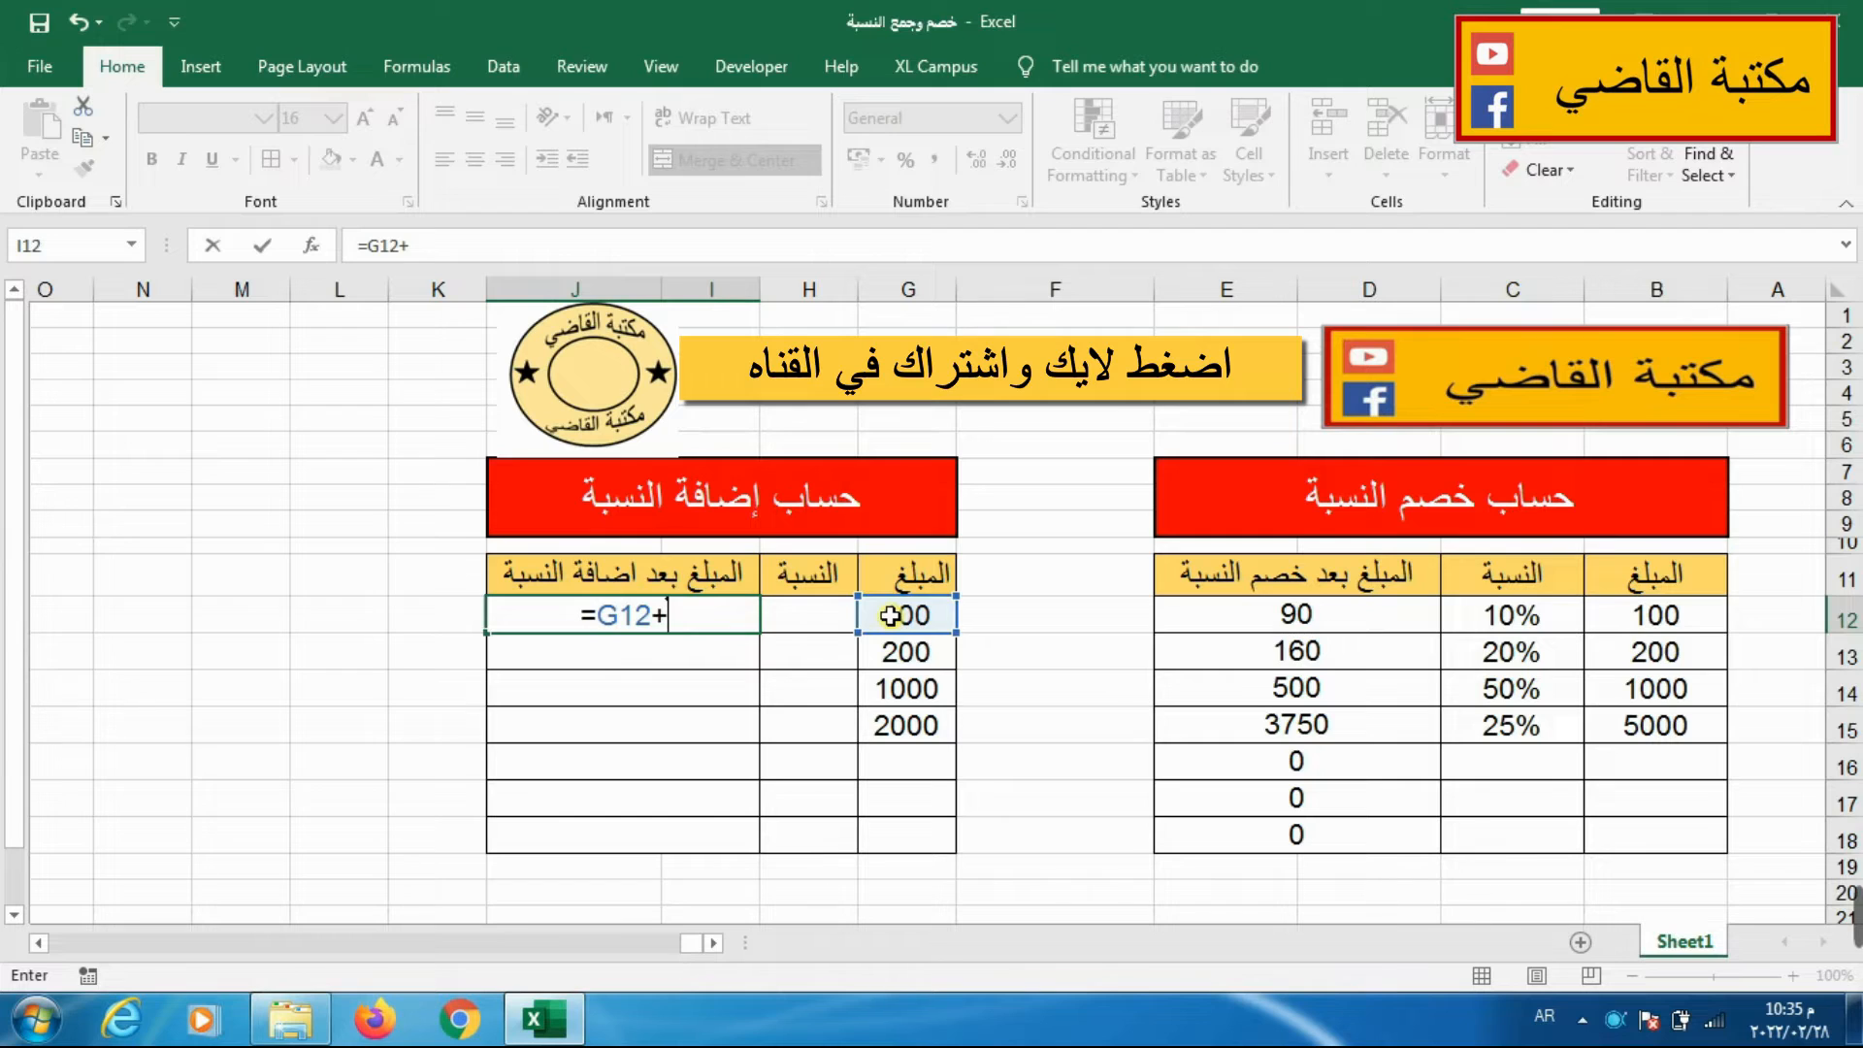
click(890, 615)
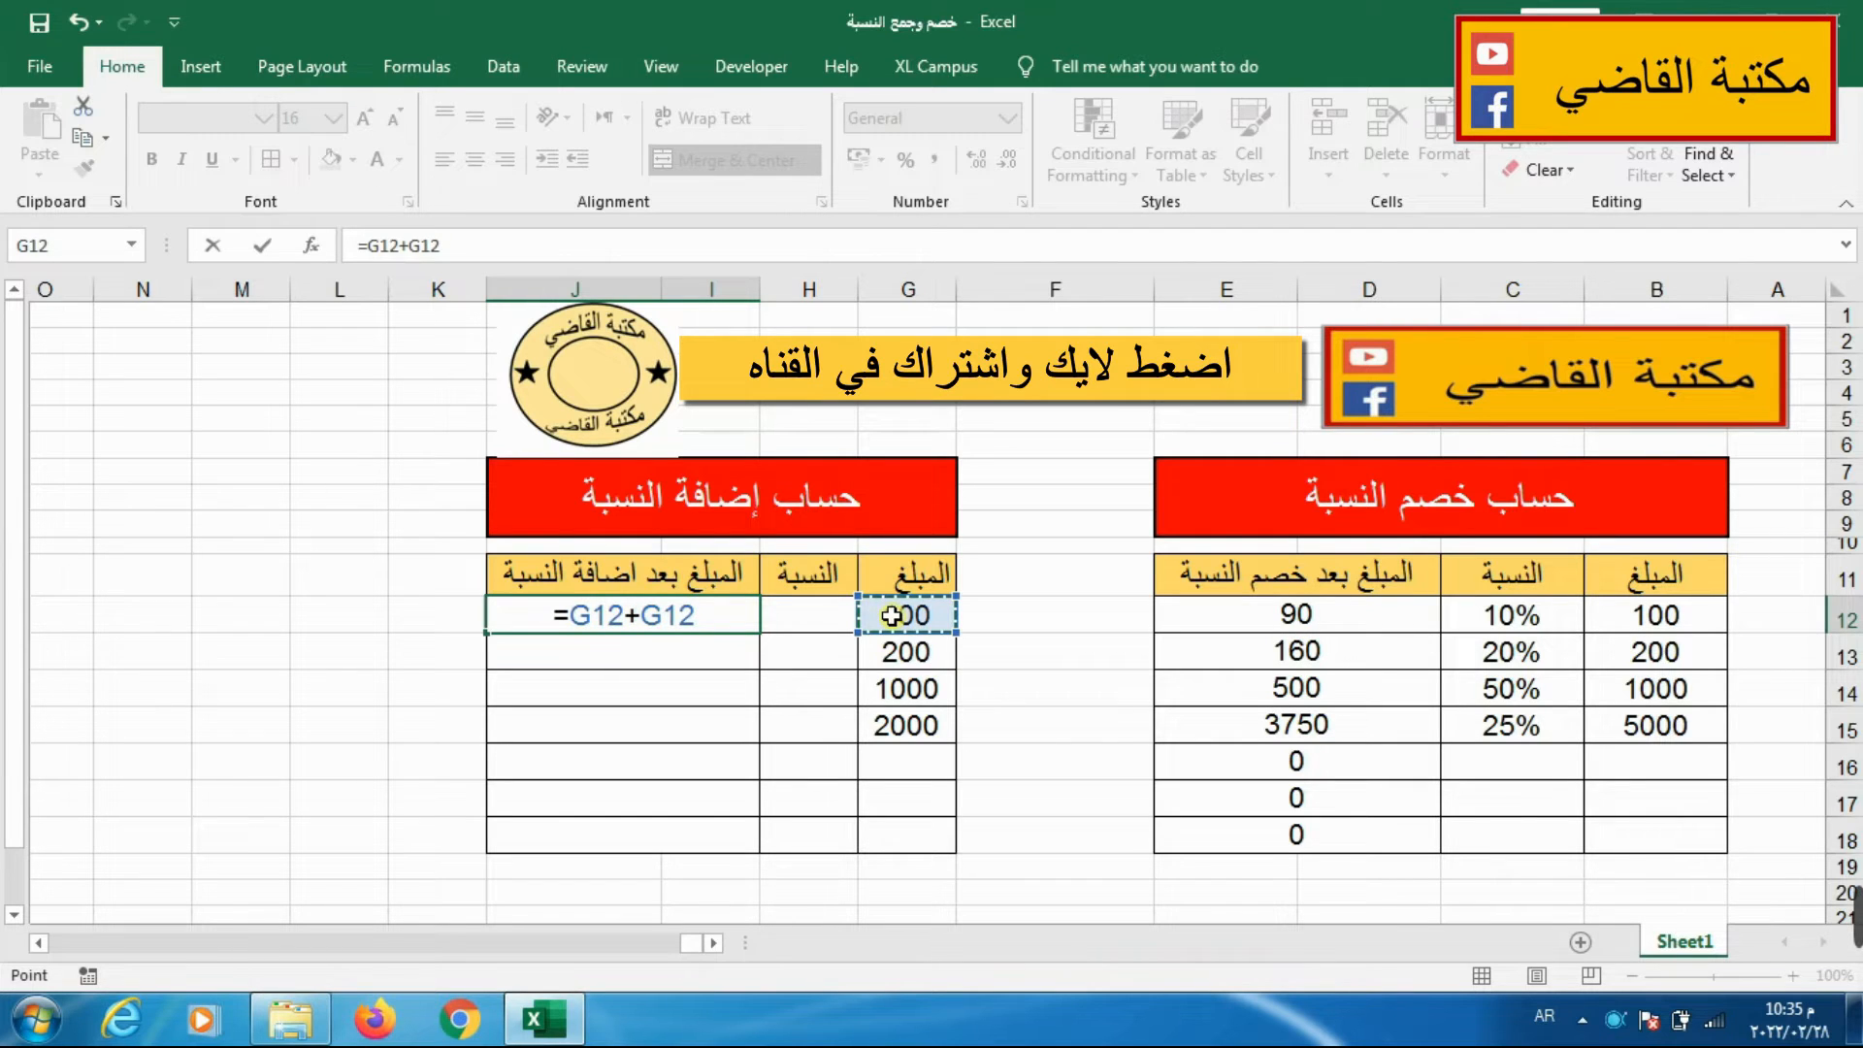
text(*)
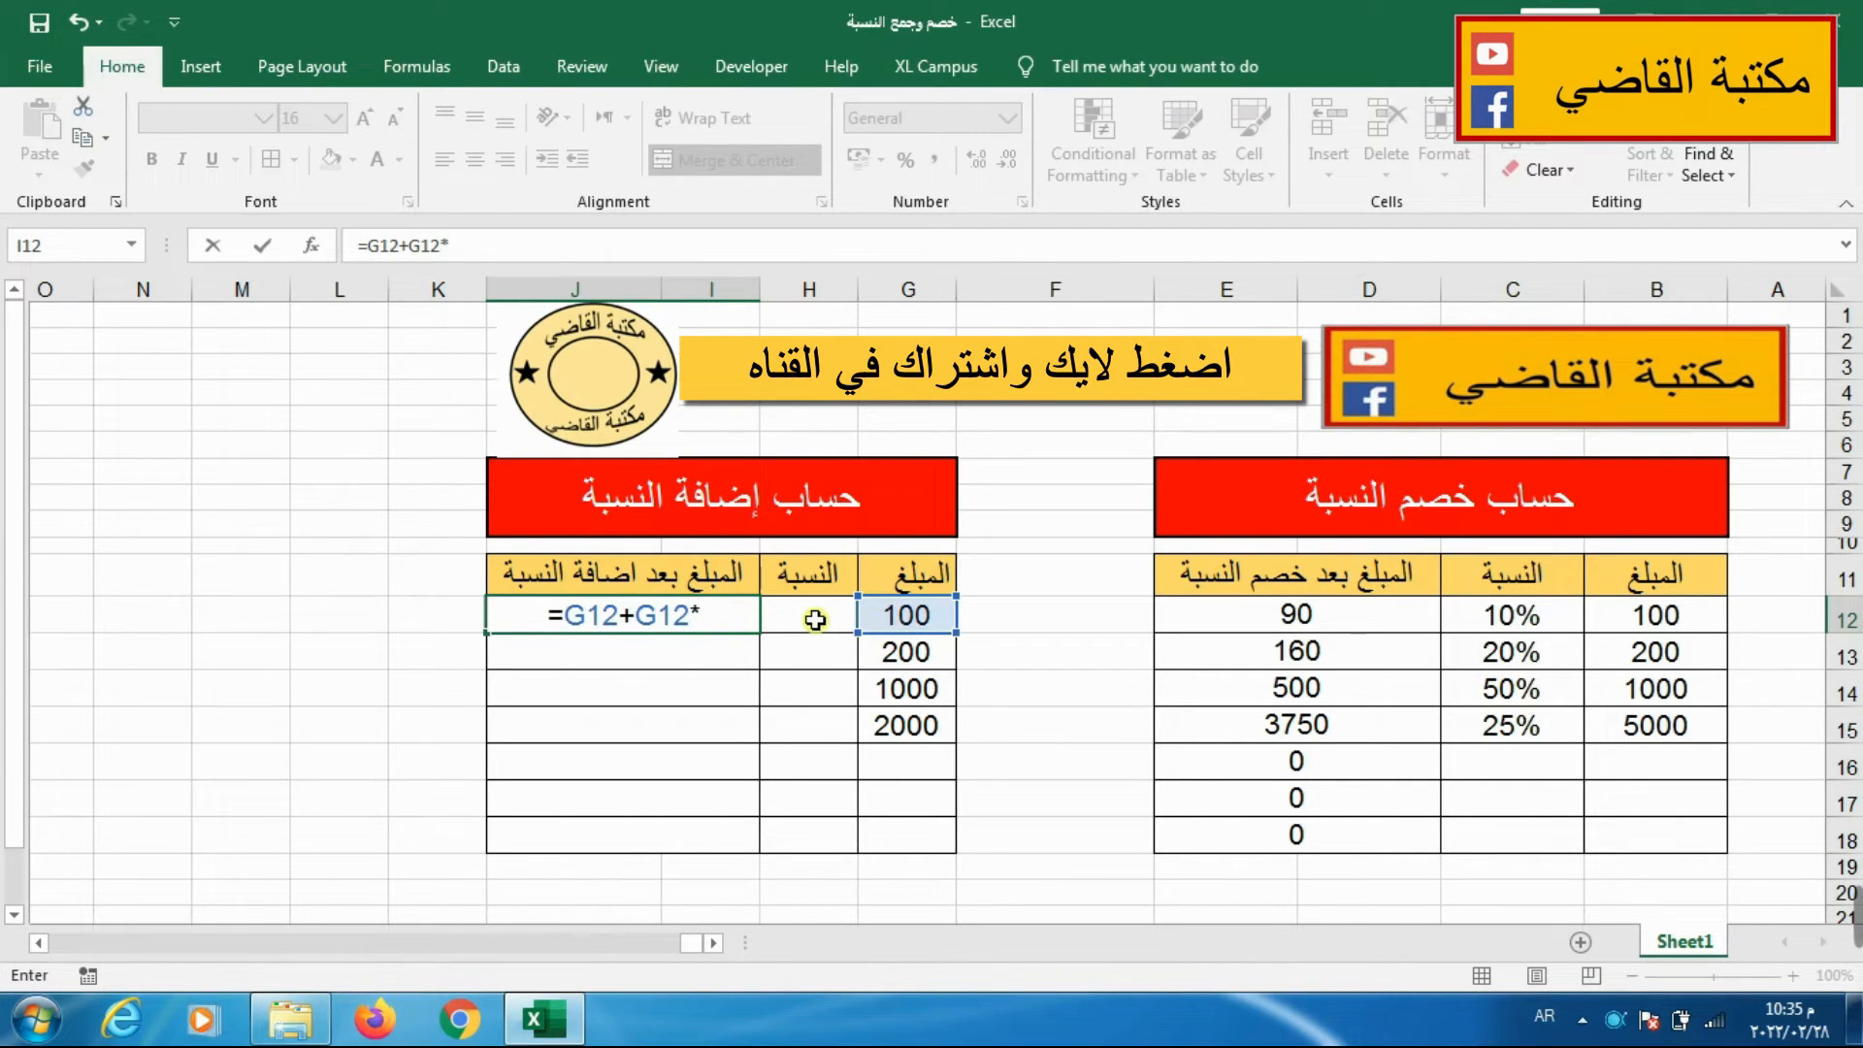
click(811, 617)
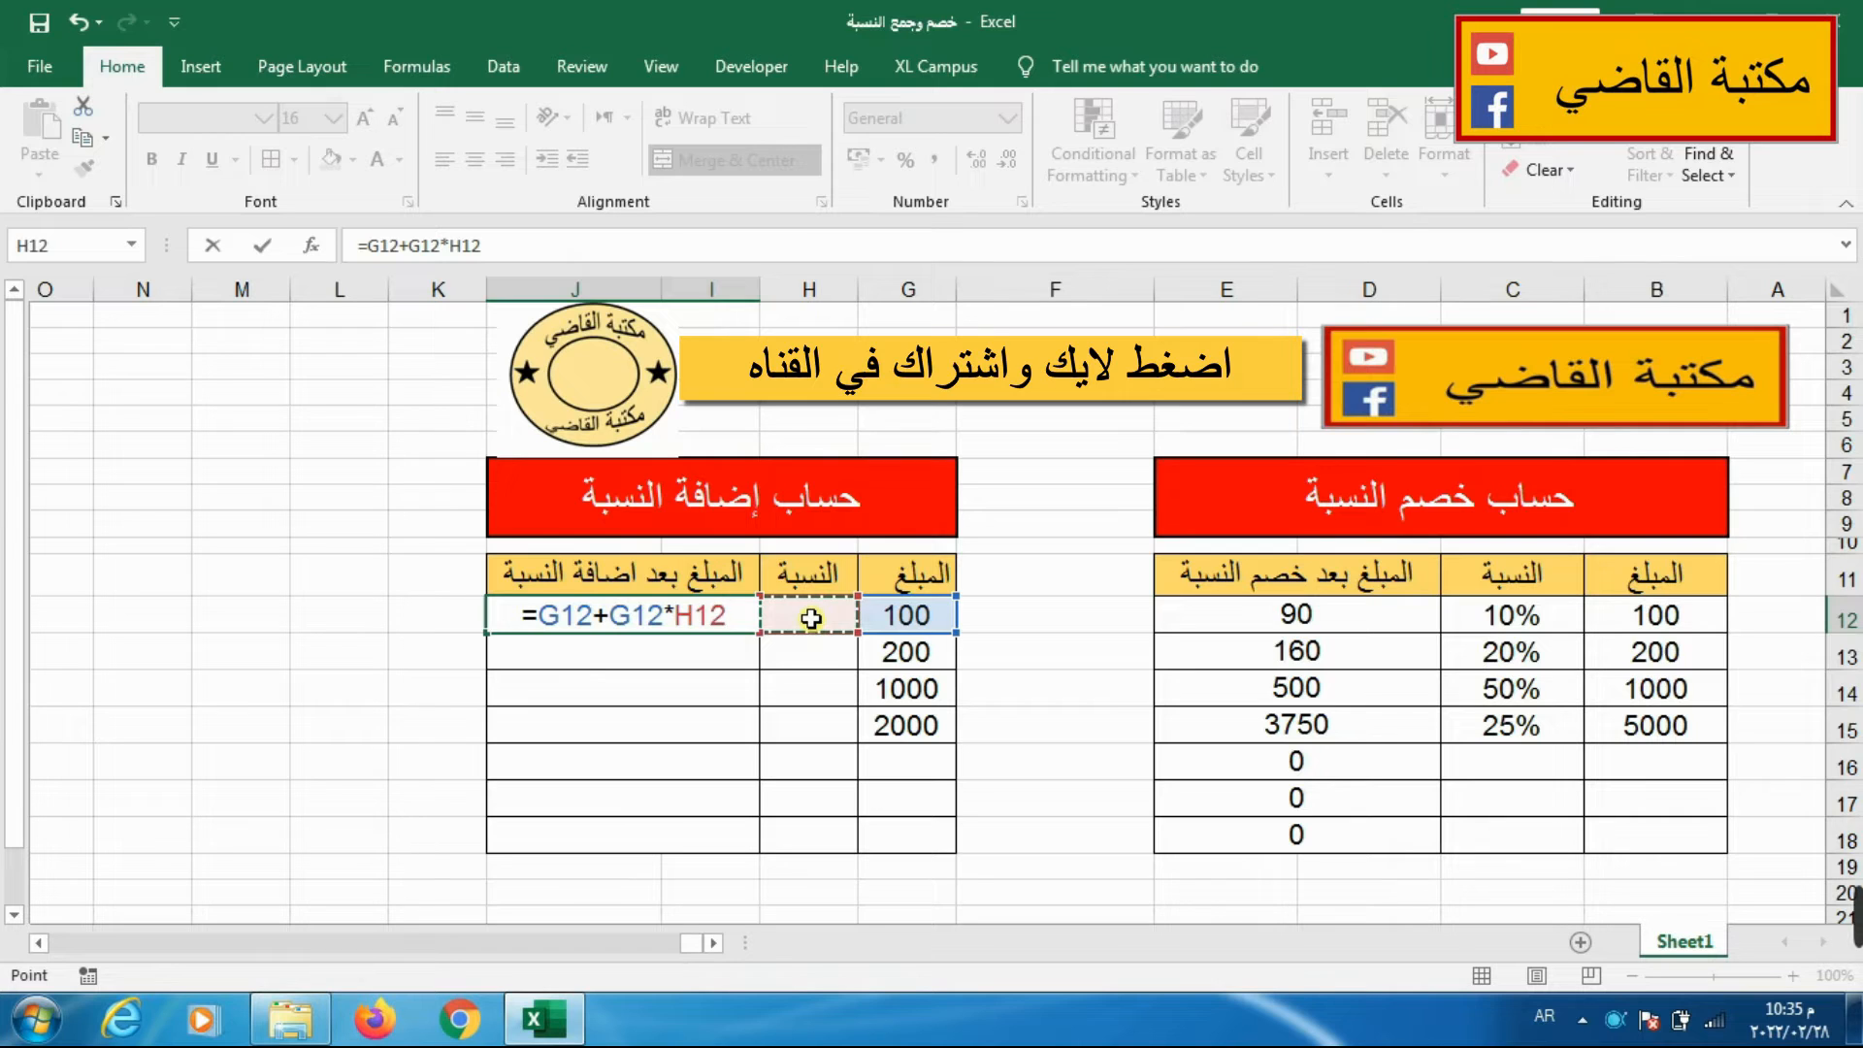
key(Return)
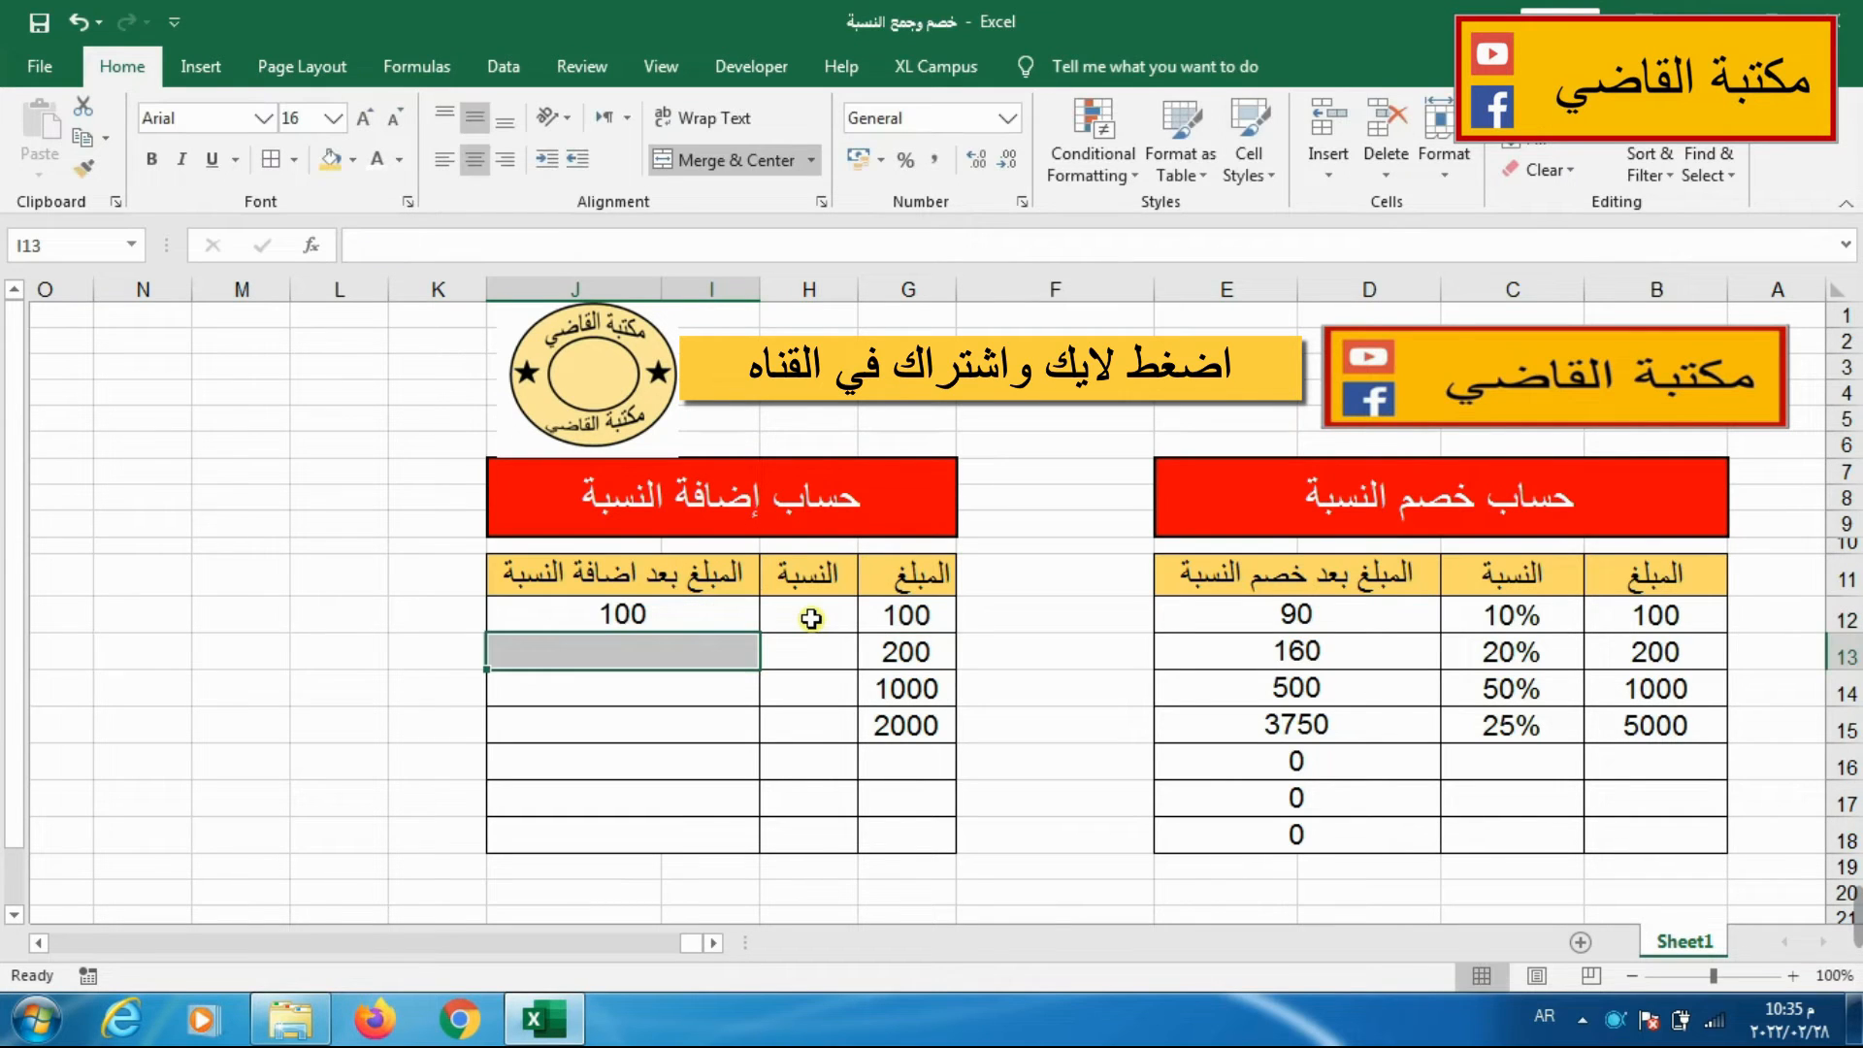
Enter the addition percentages 10% in H12 and 20% in H13.
key(Right)
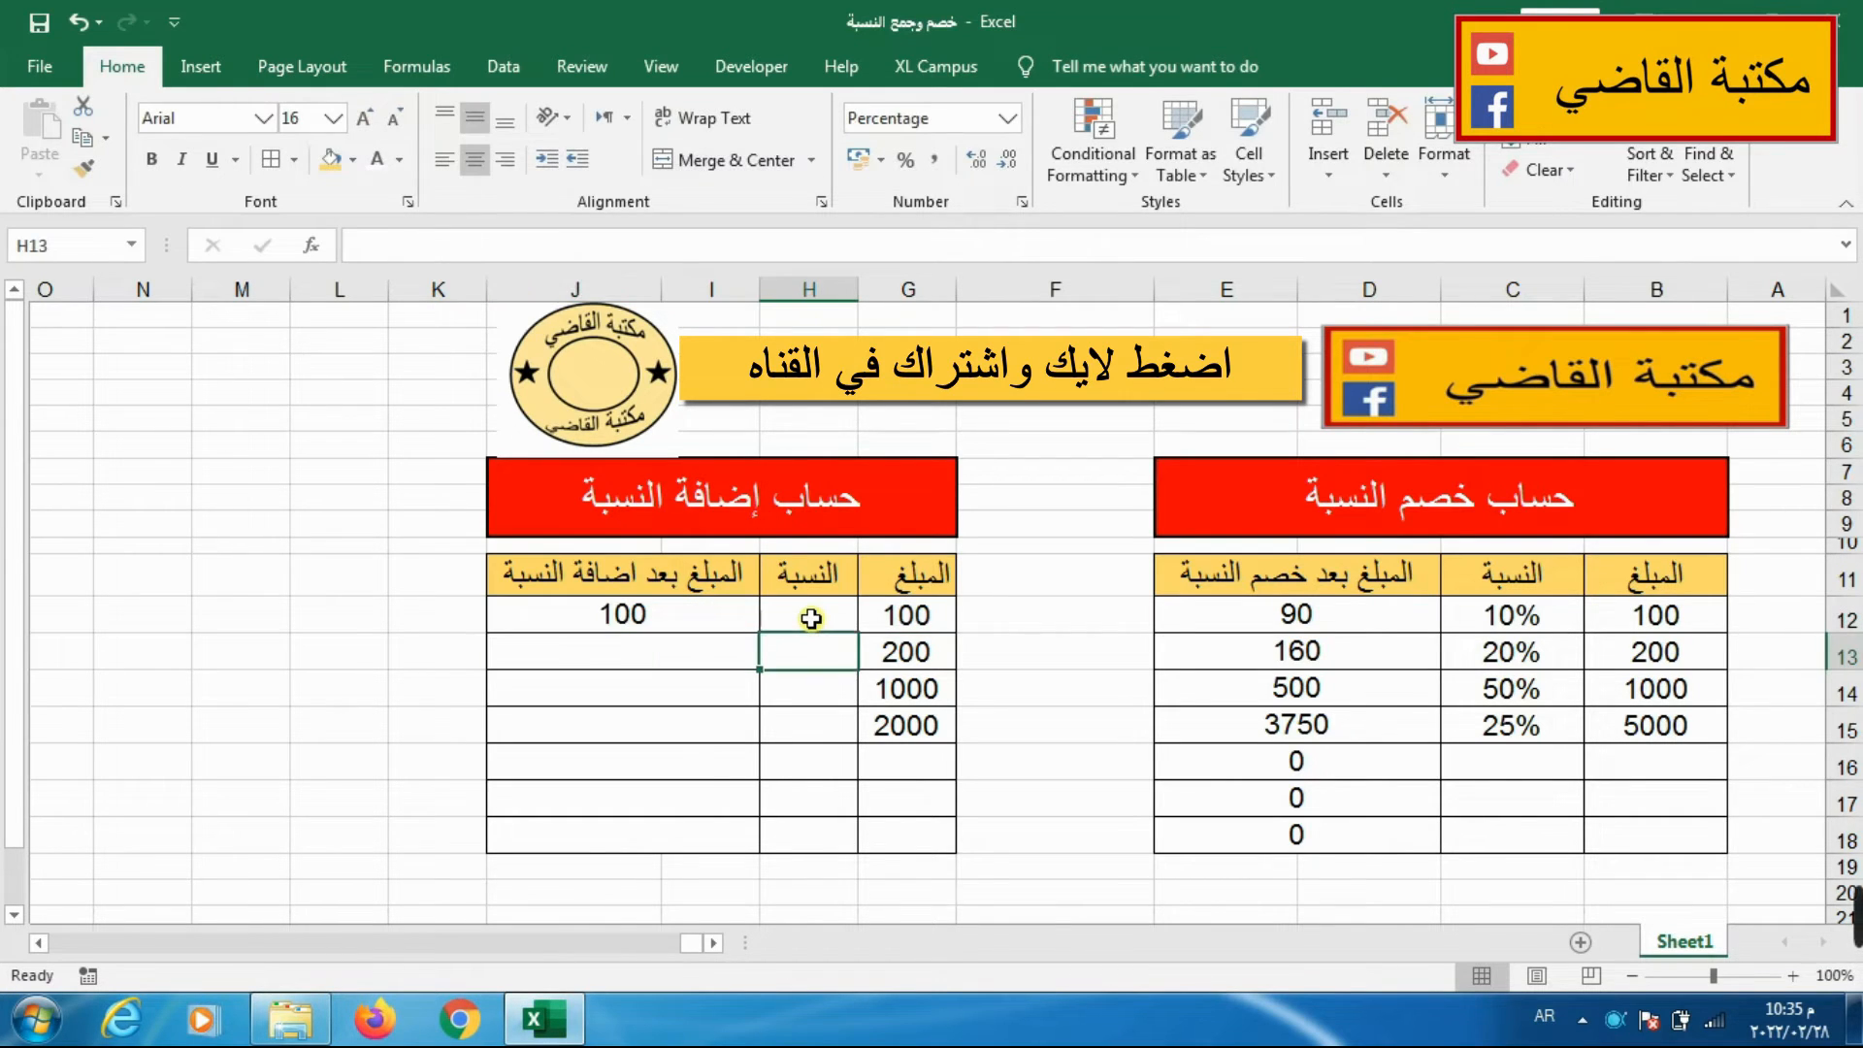
click(812, 618)
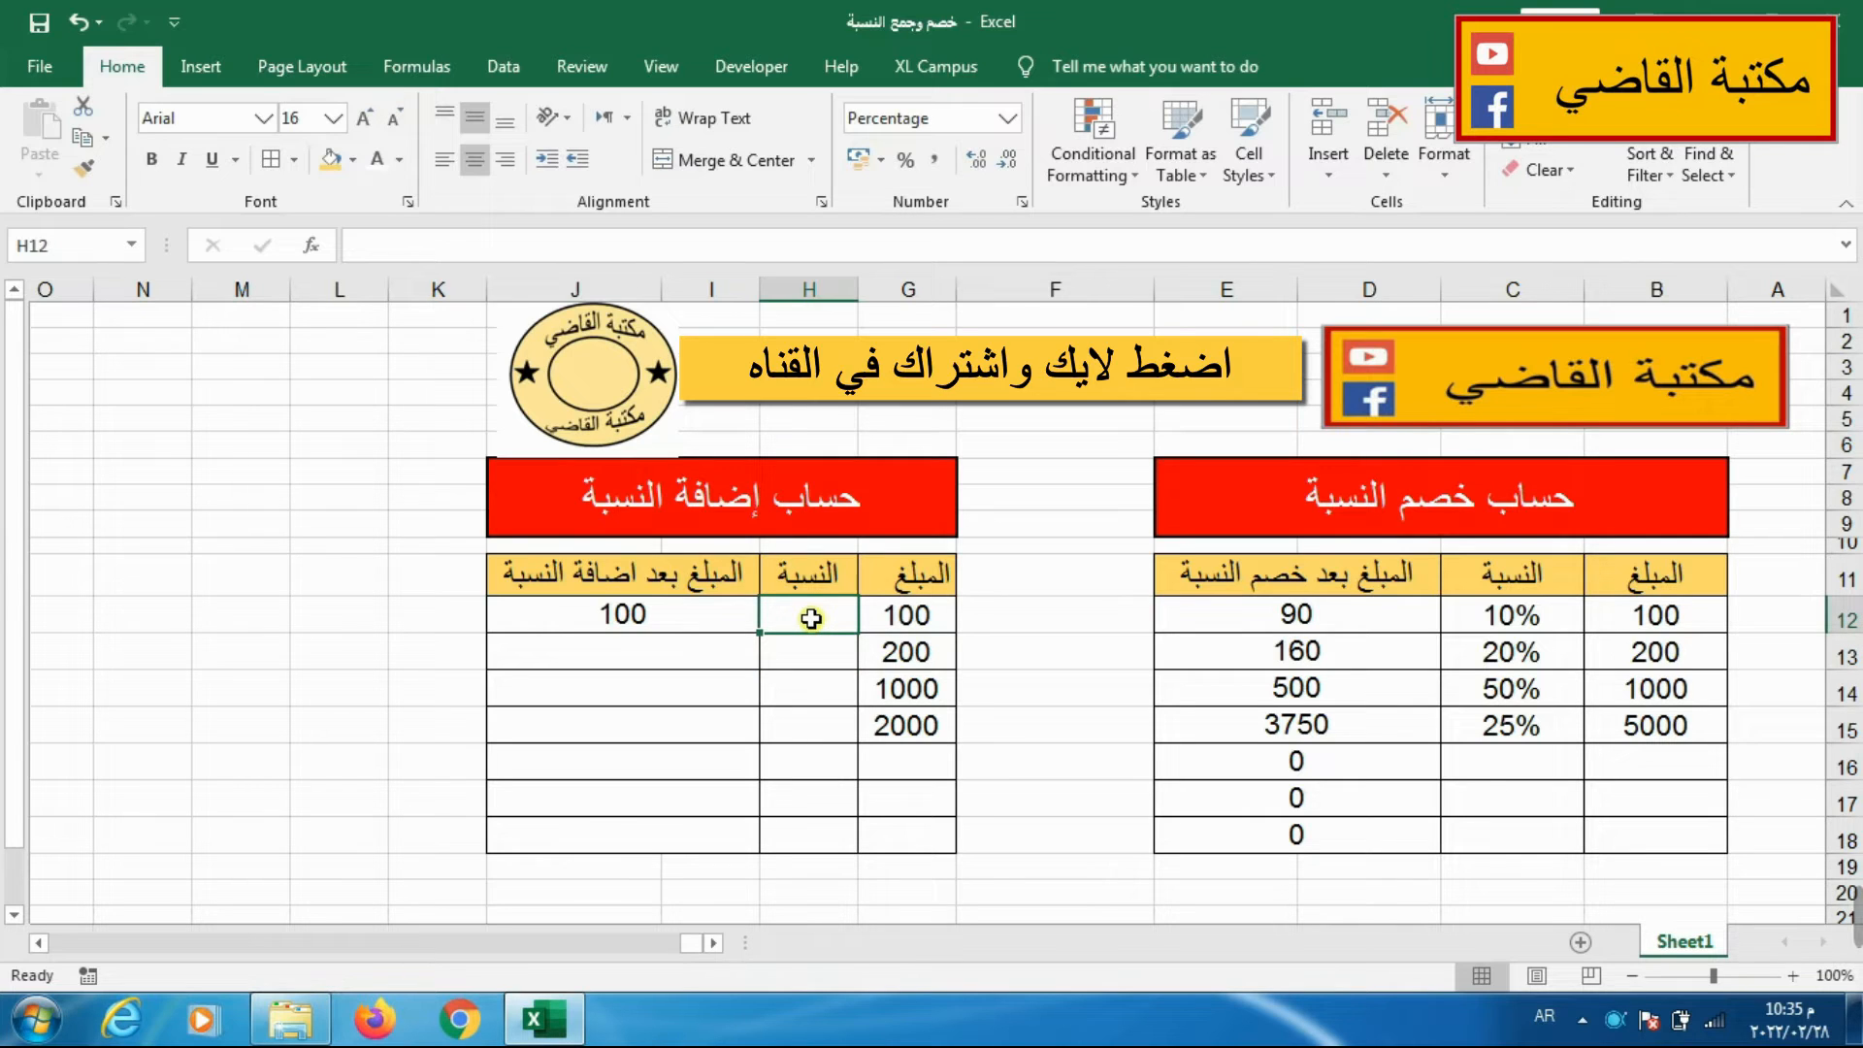
text(10)
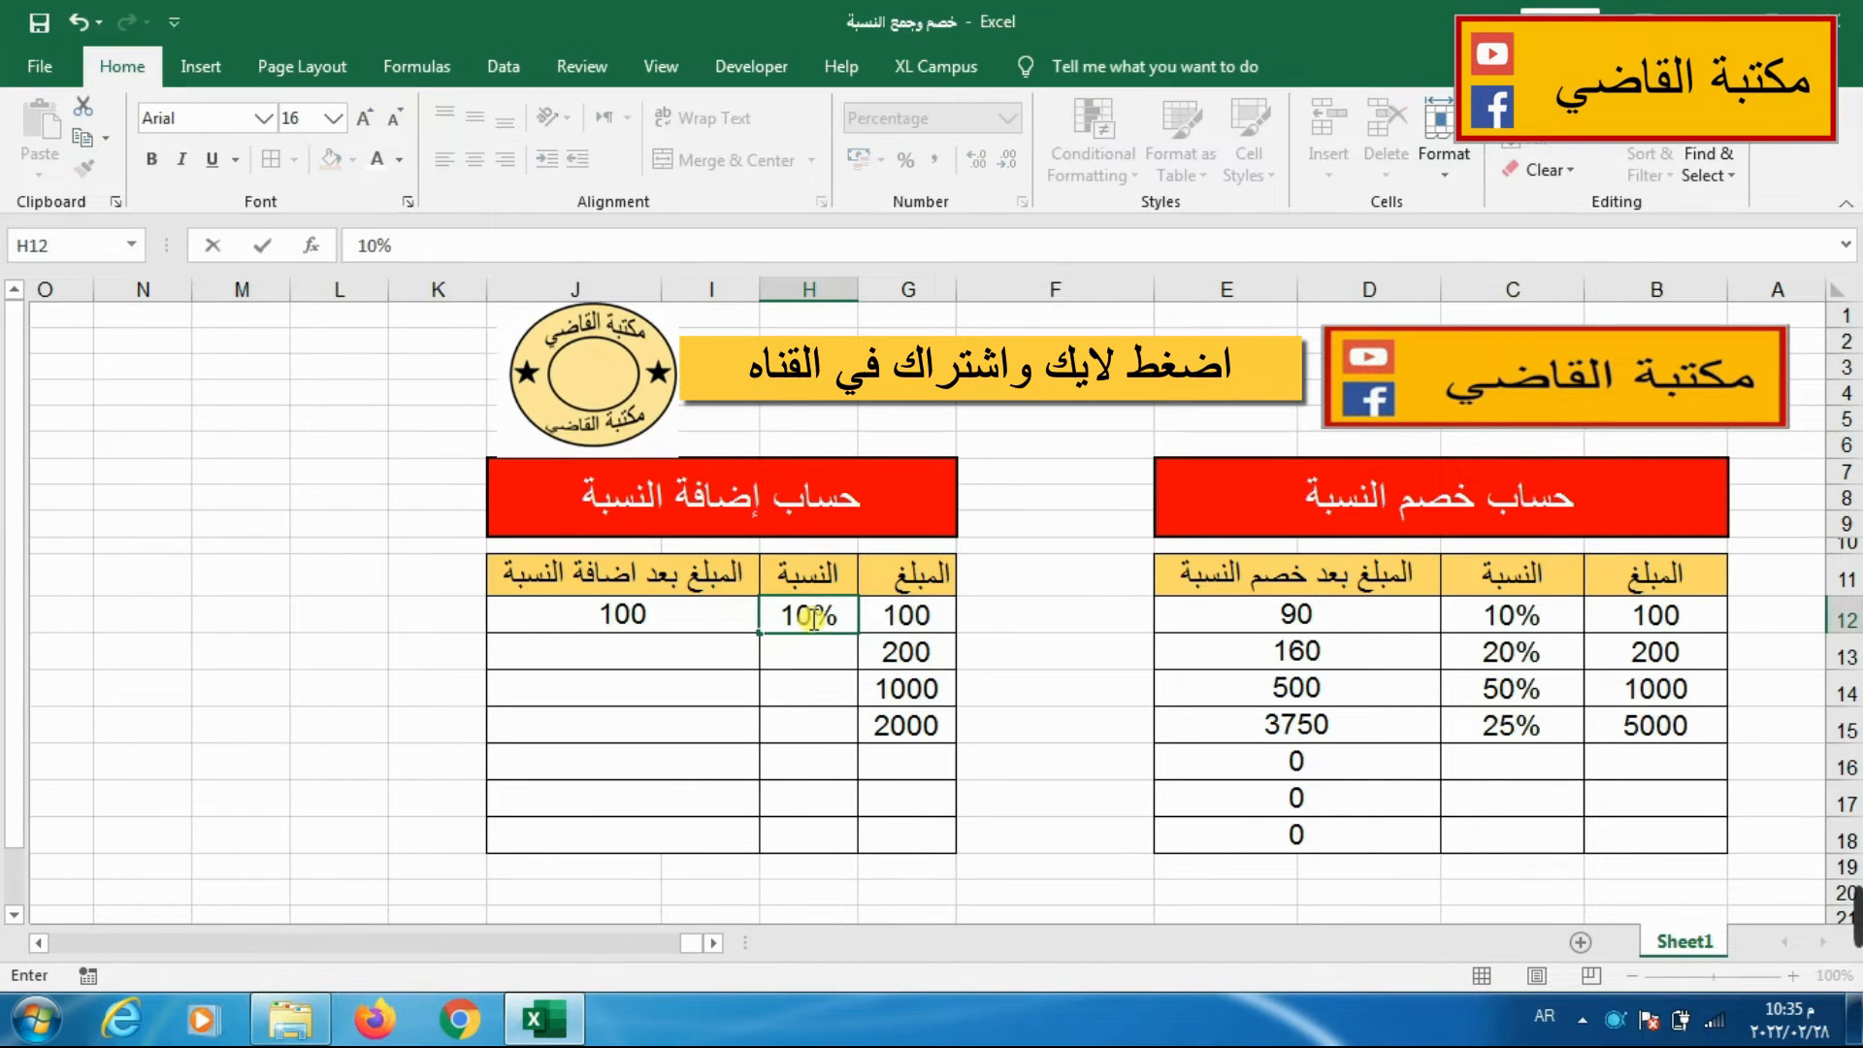
key(Return)
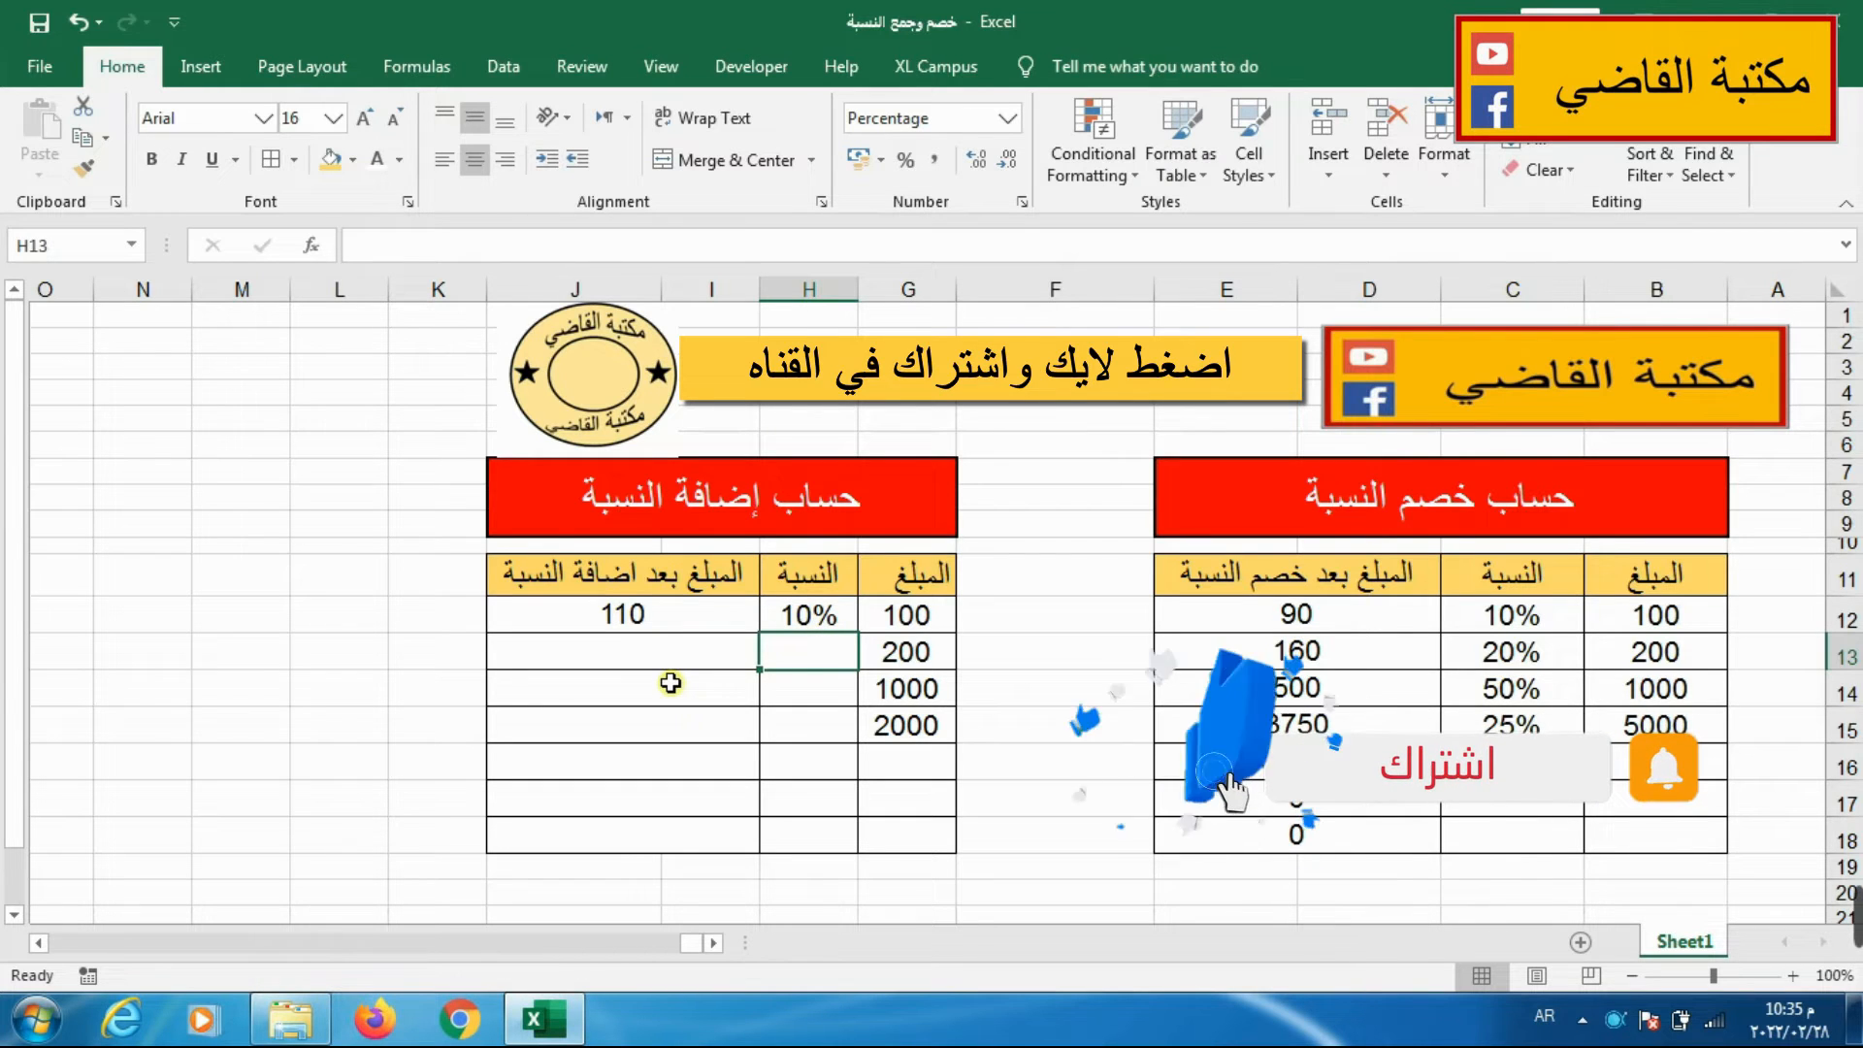
text(20)
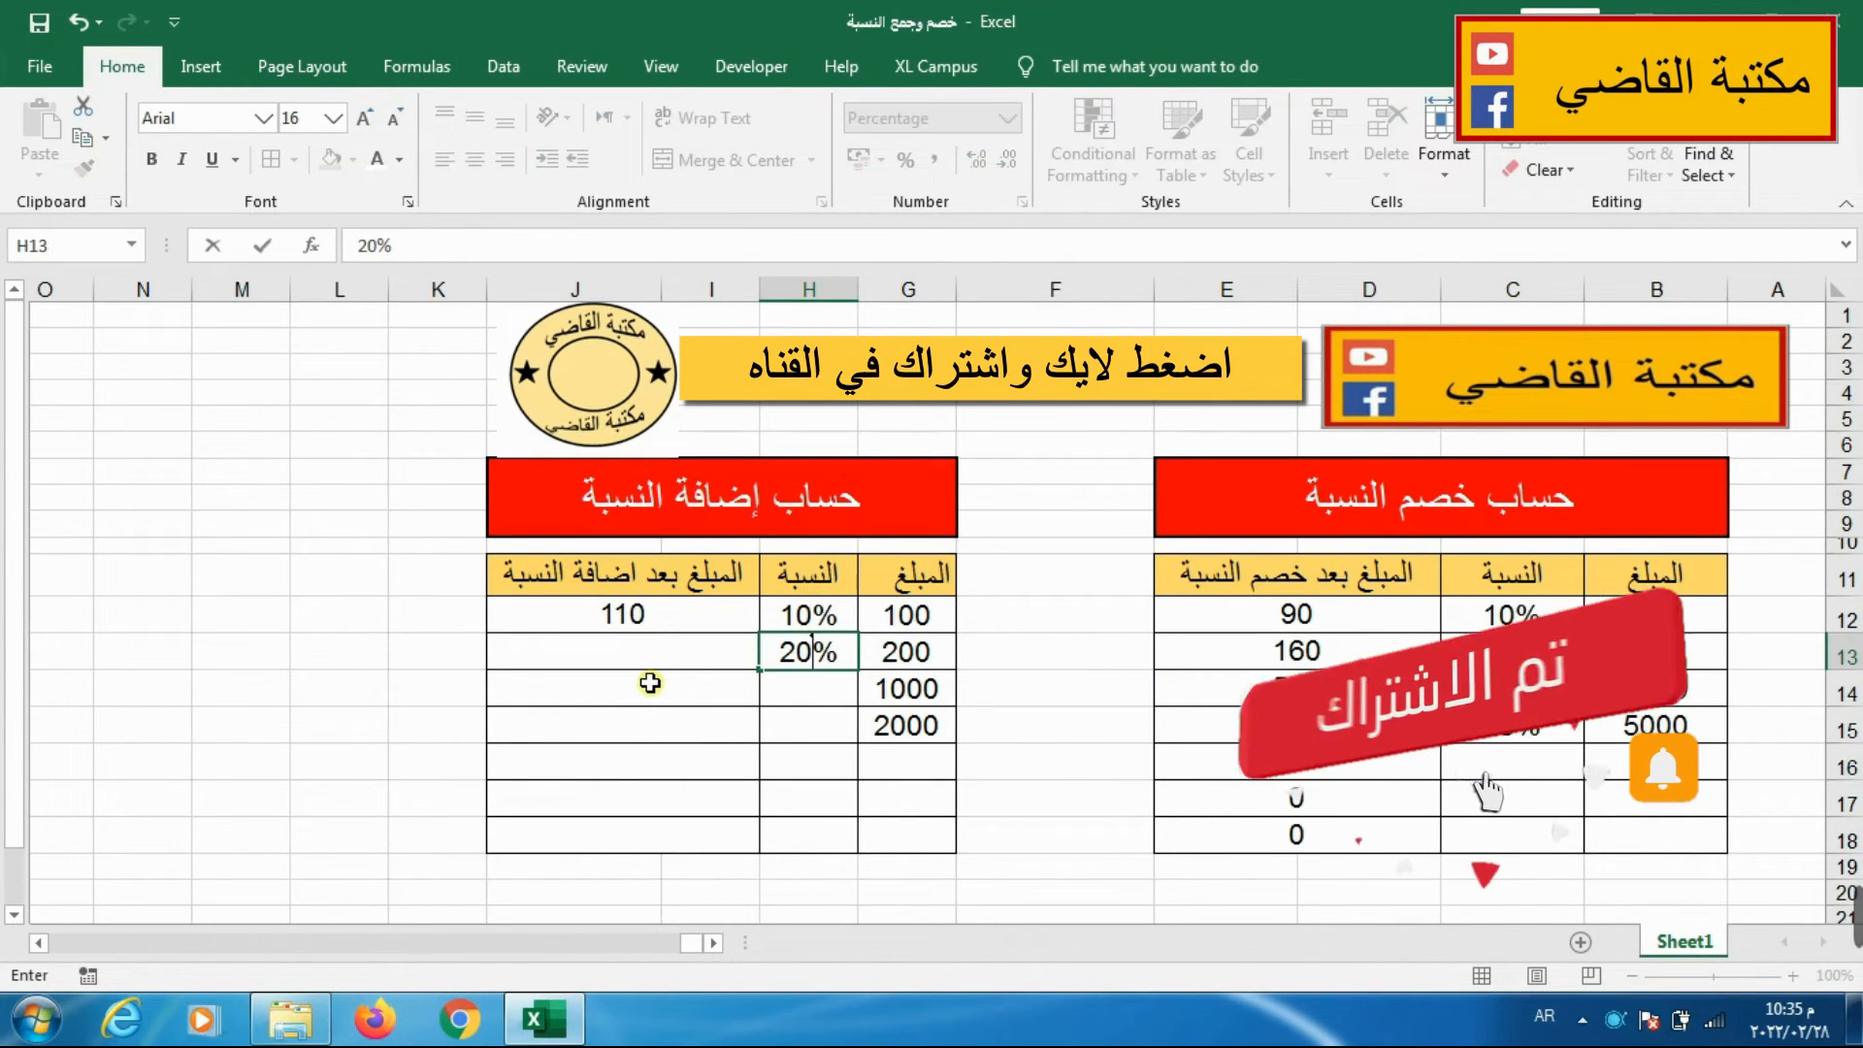
Enter the formula =G13+G13*H13 in I13 to add the percentage to the second amount.
click(652, 659)
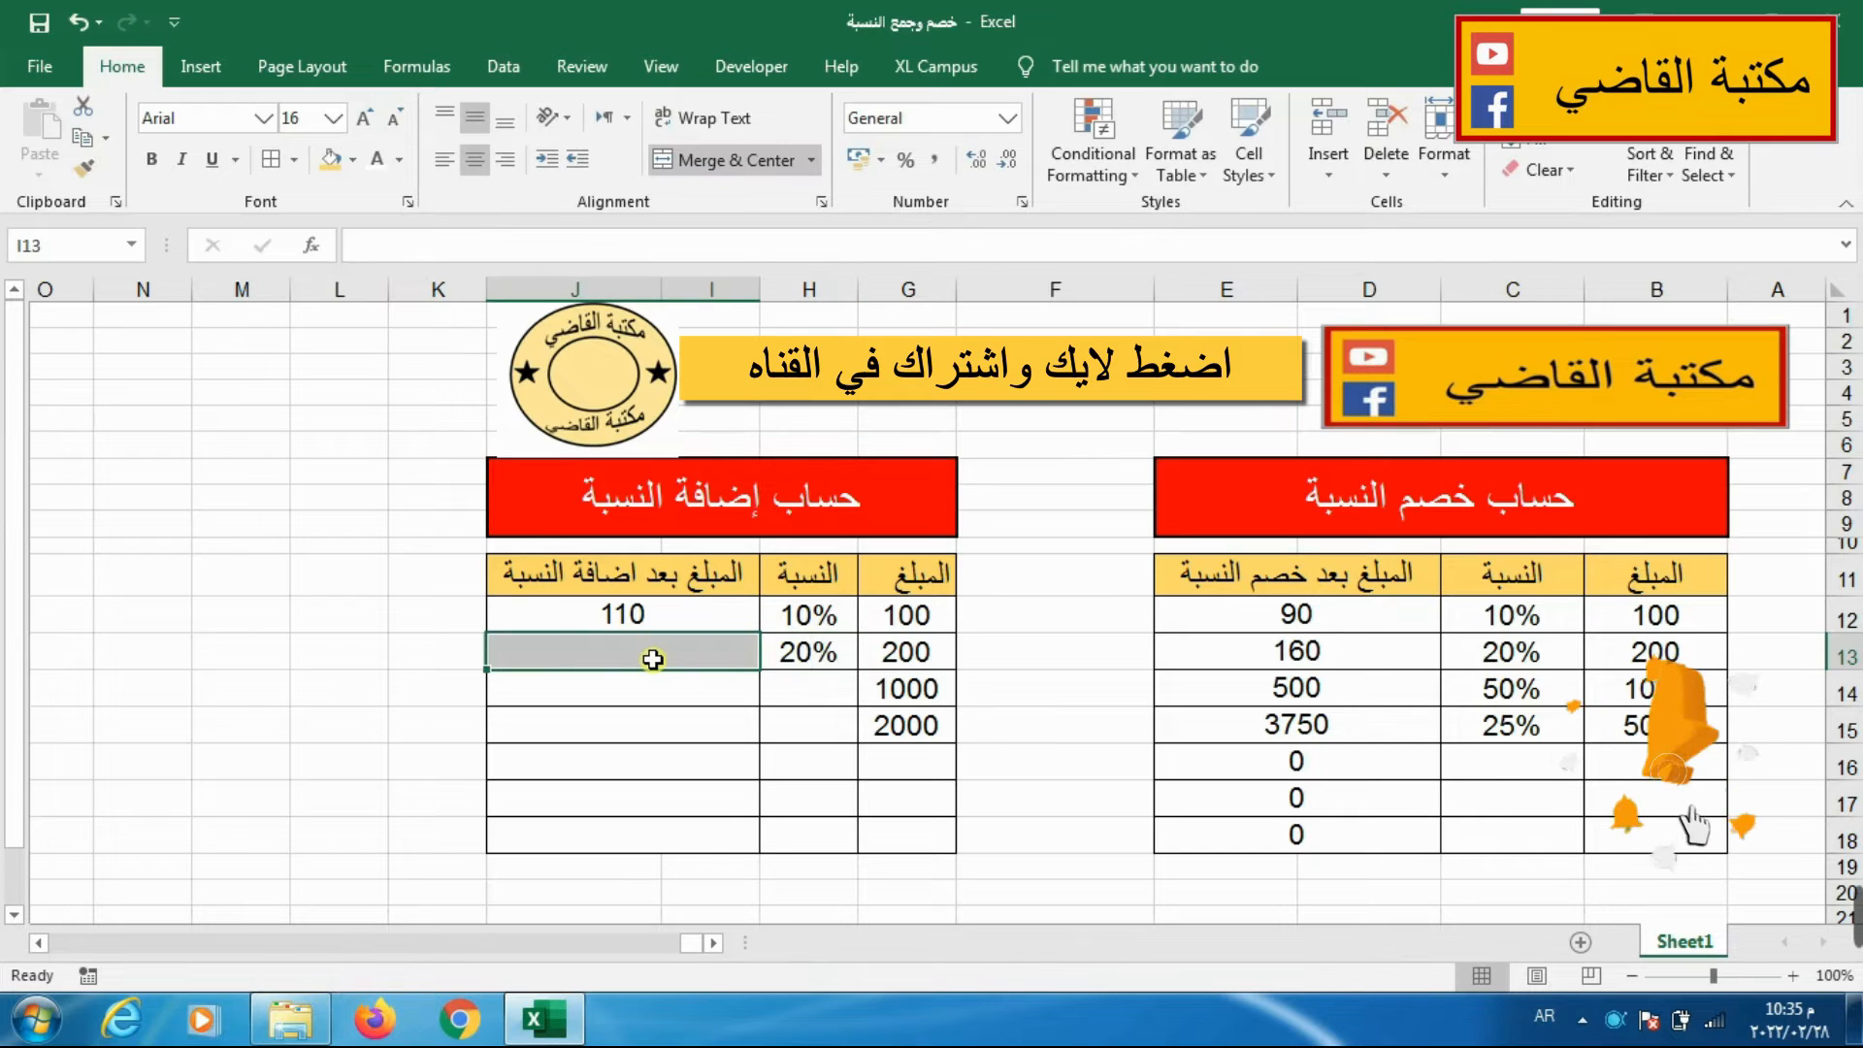
text(=)
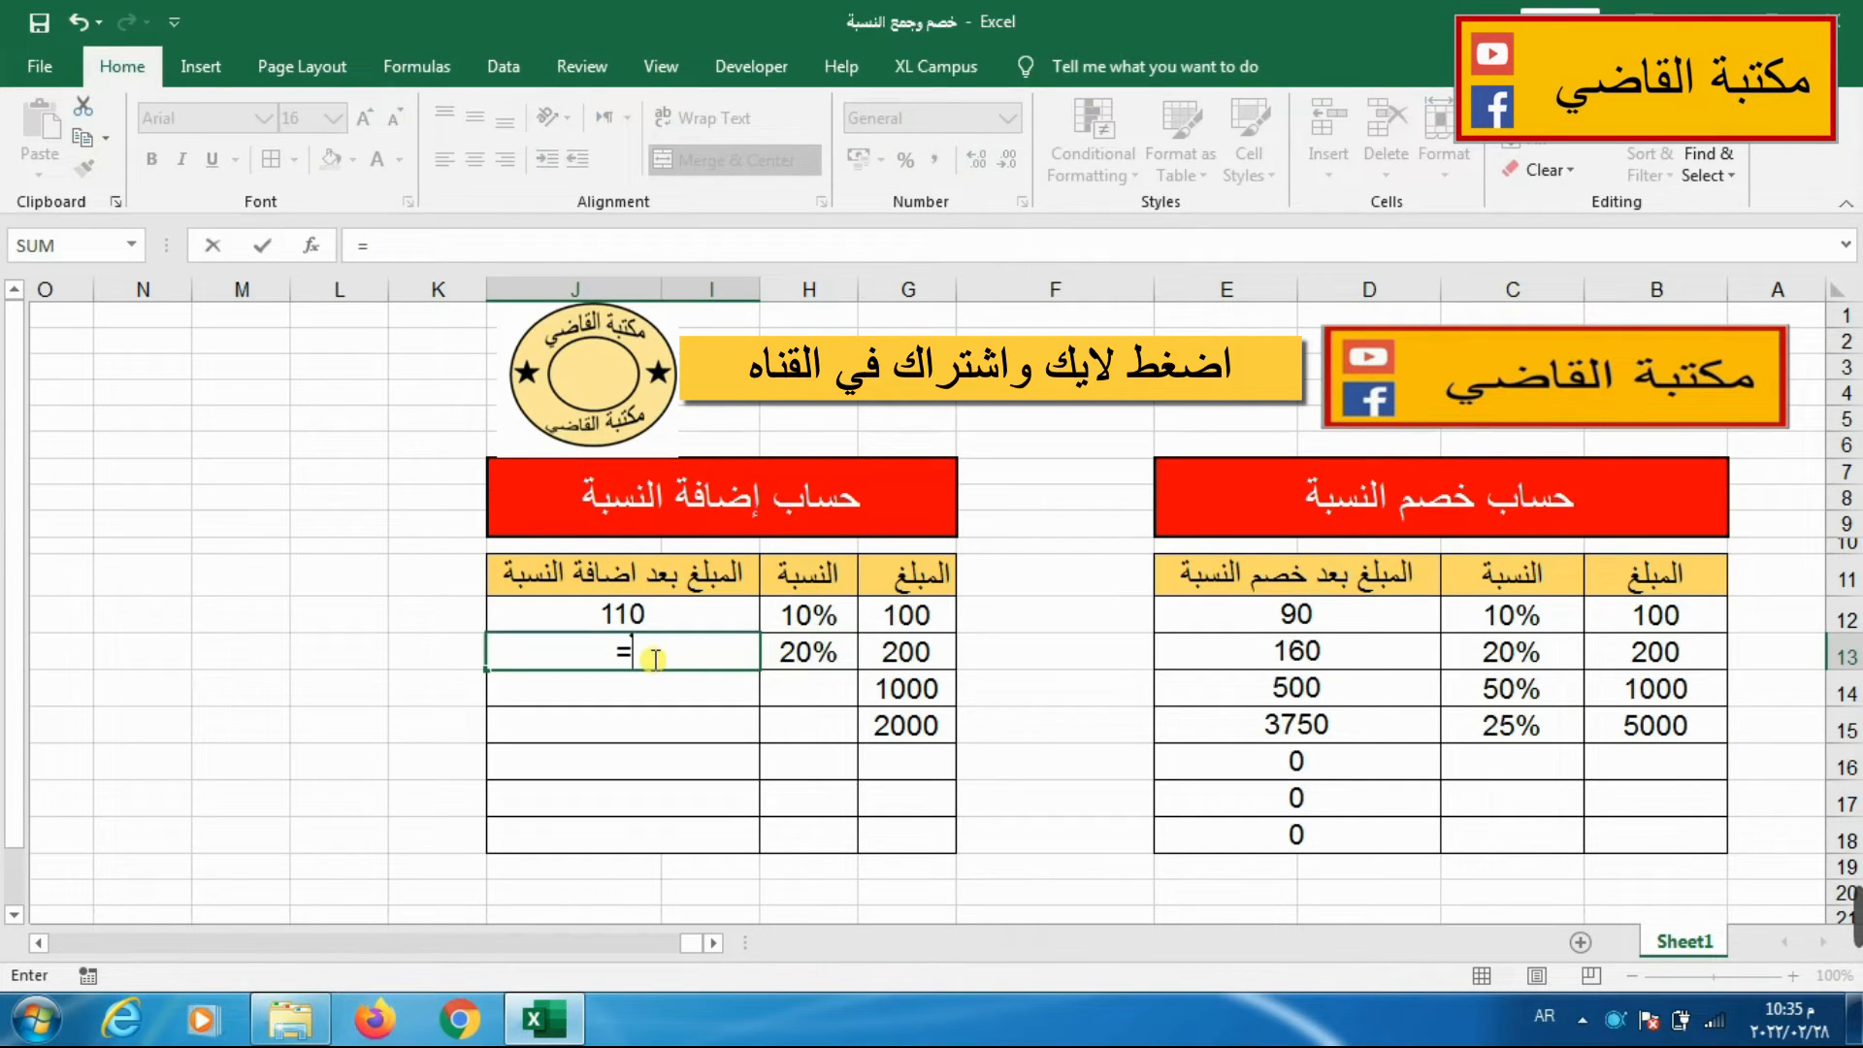
click(892, 657)
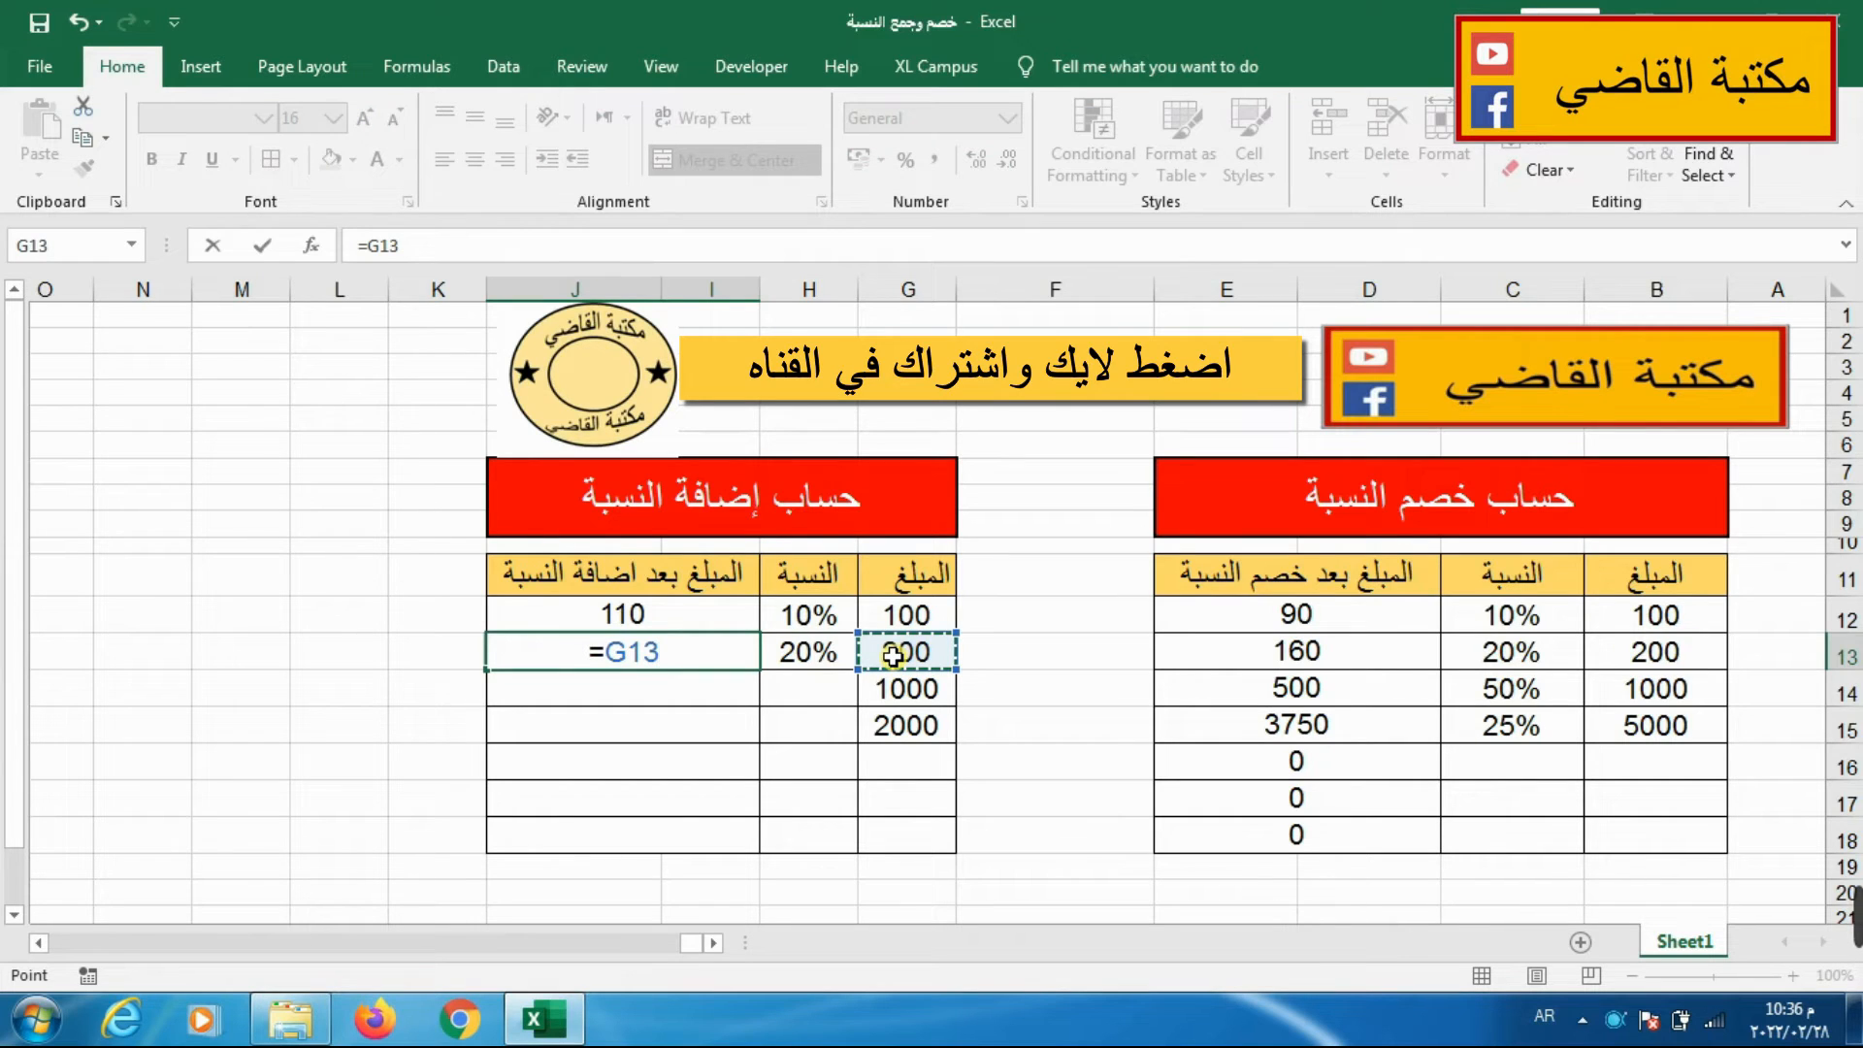
text(+)
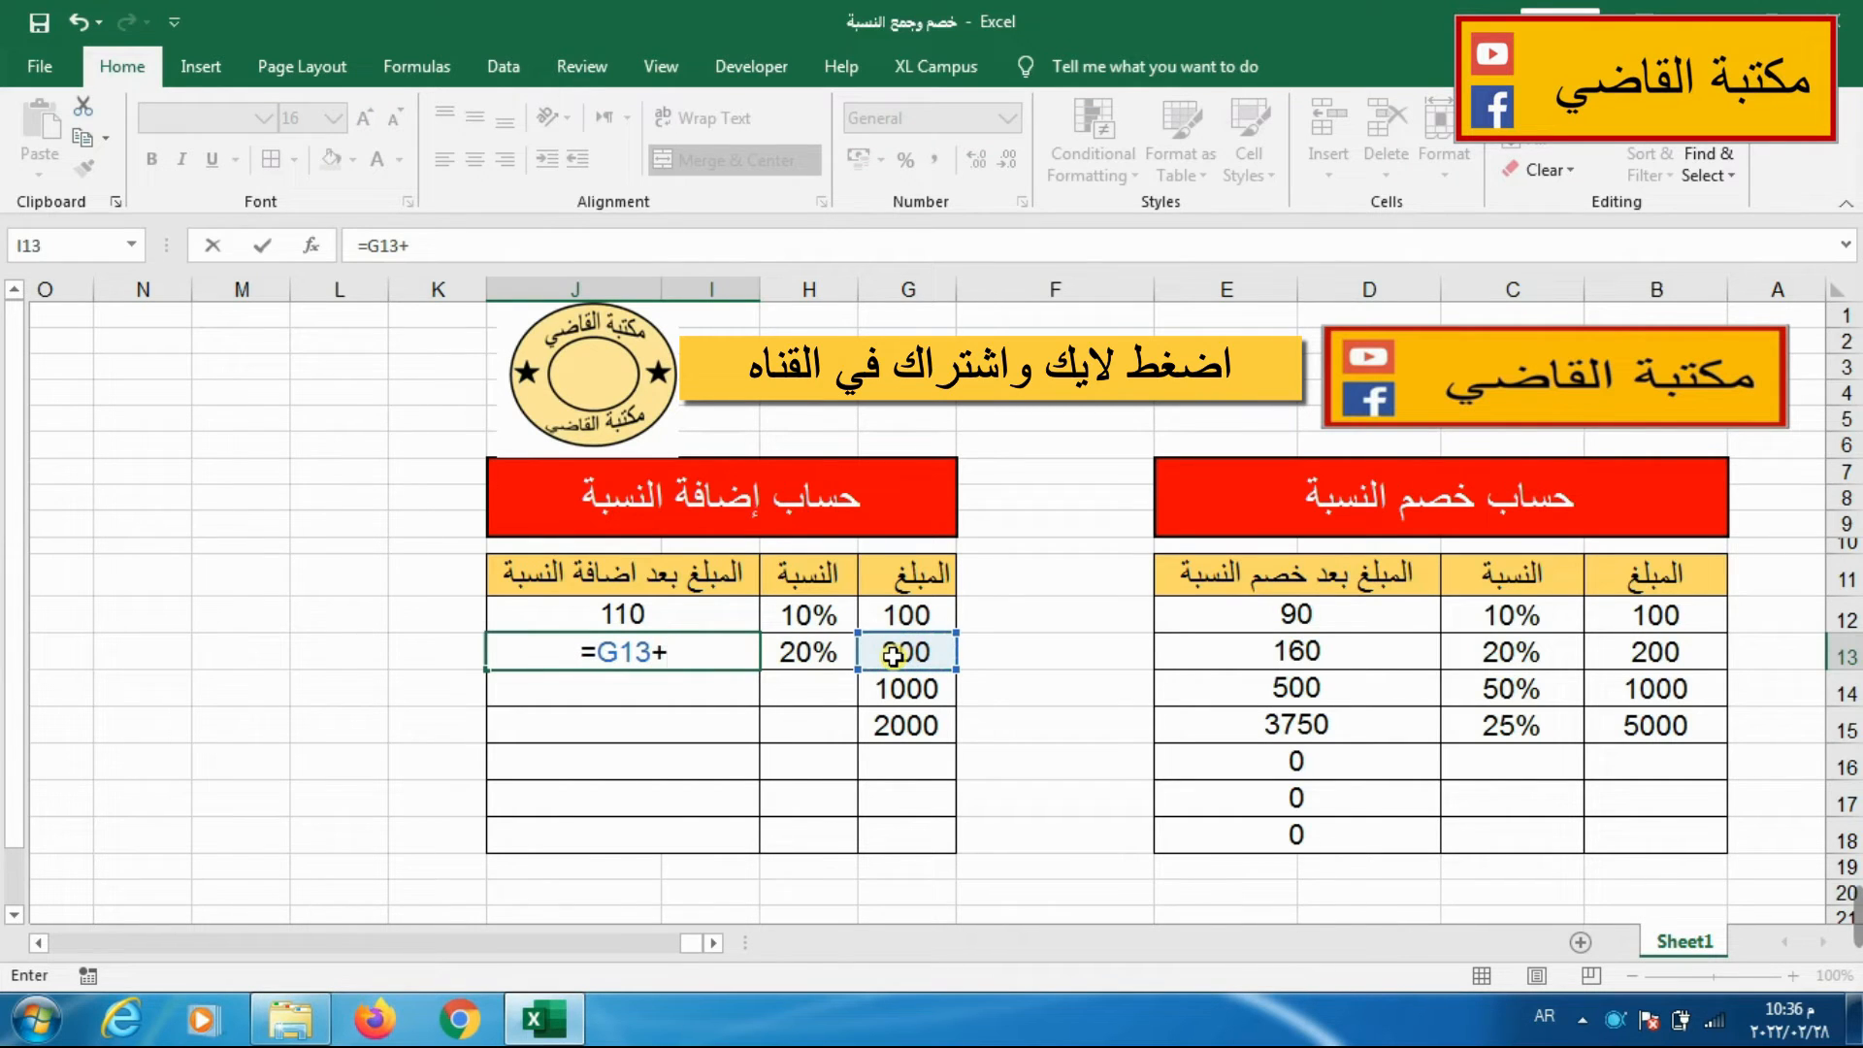
click(891, 657)
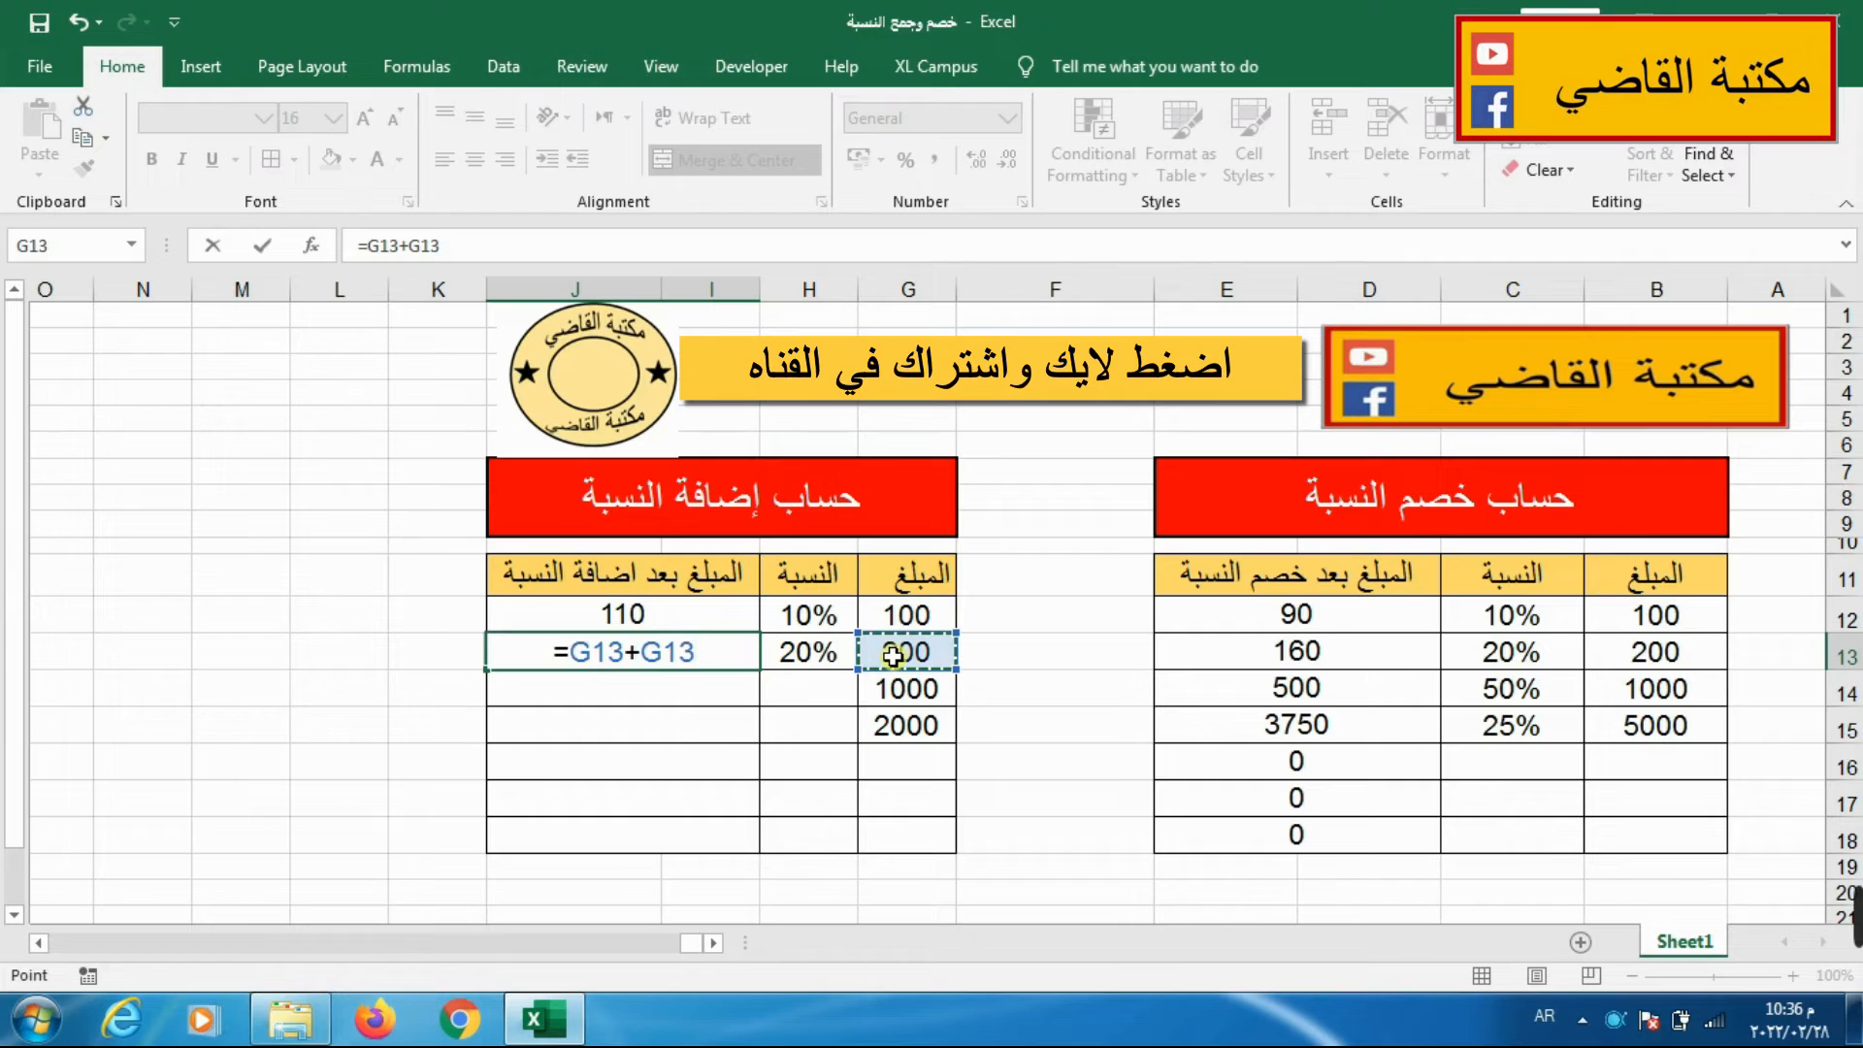
text(*)
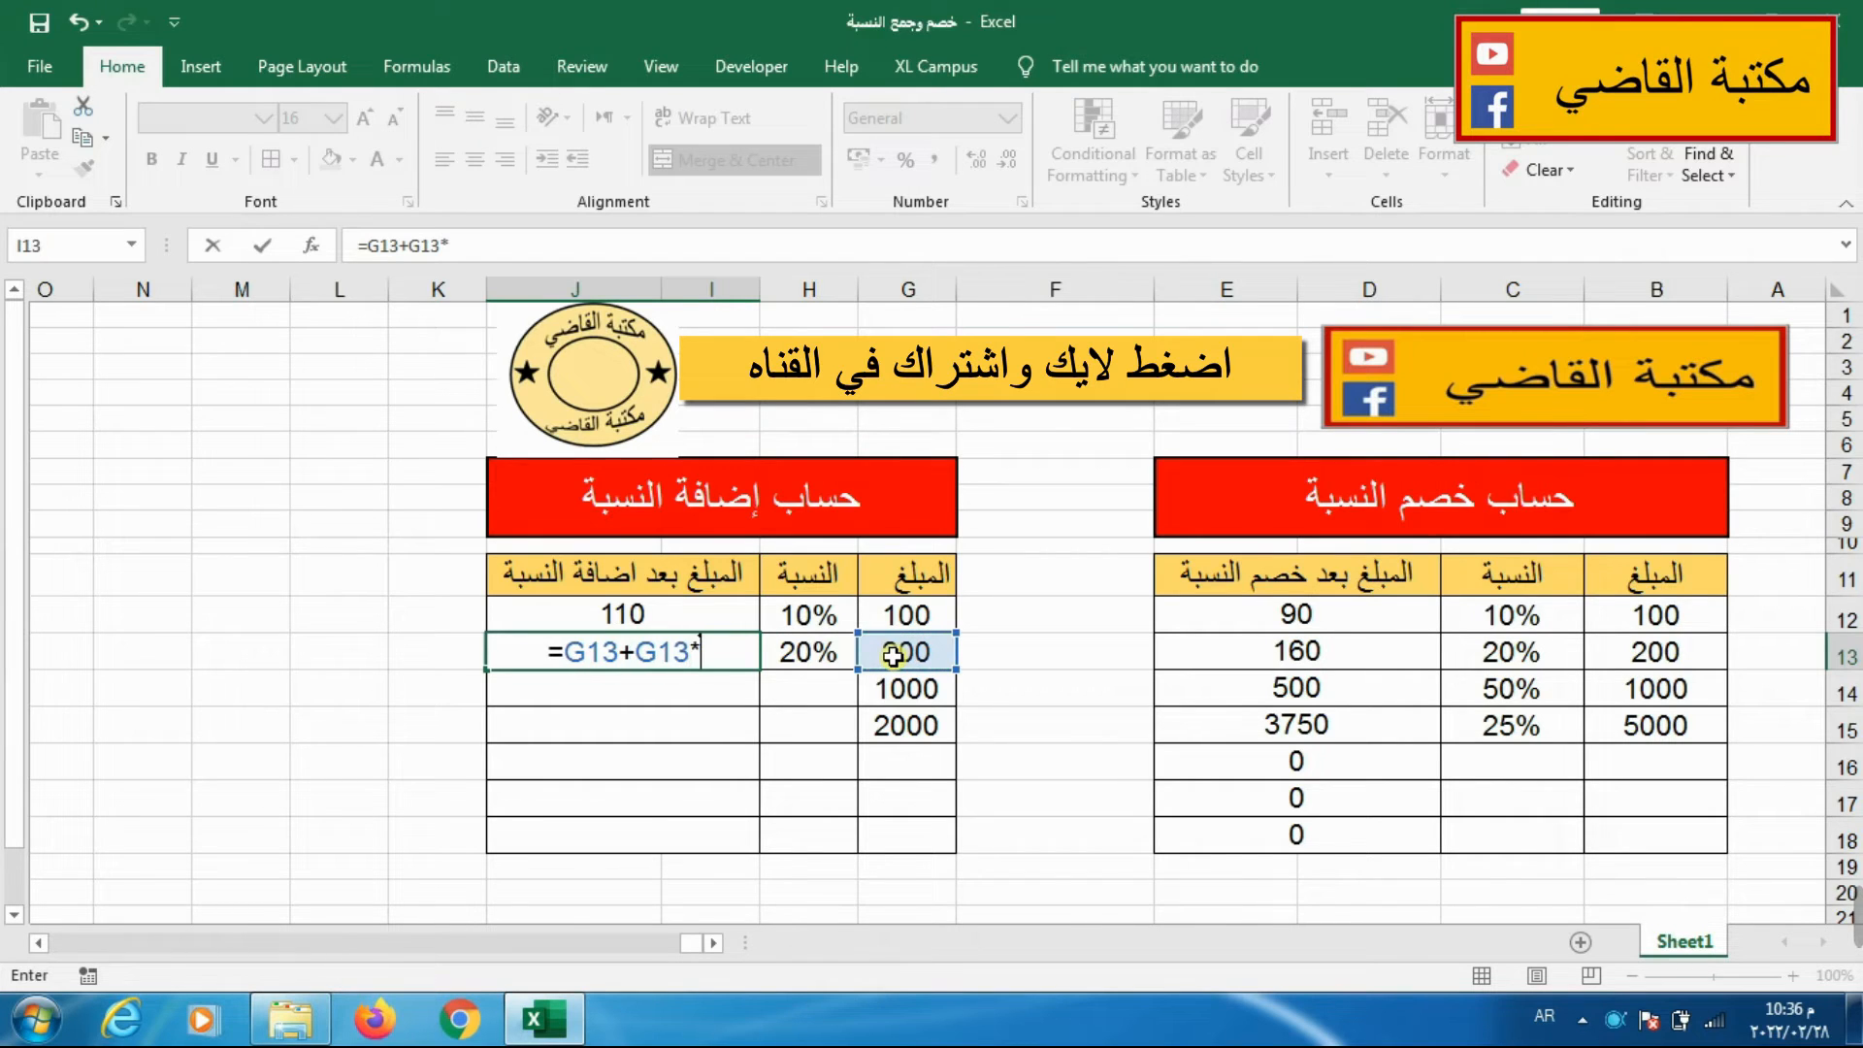
click(820, 656)
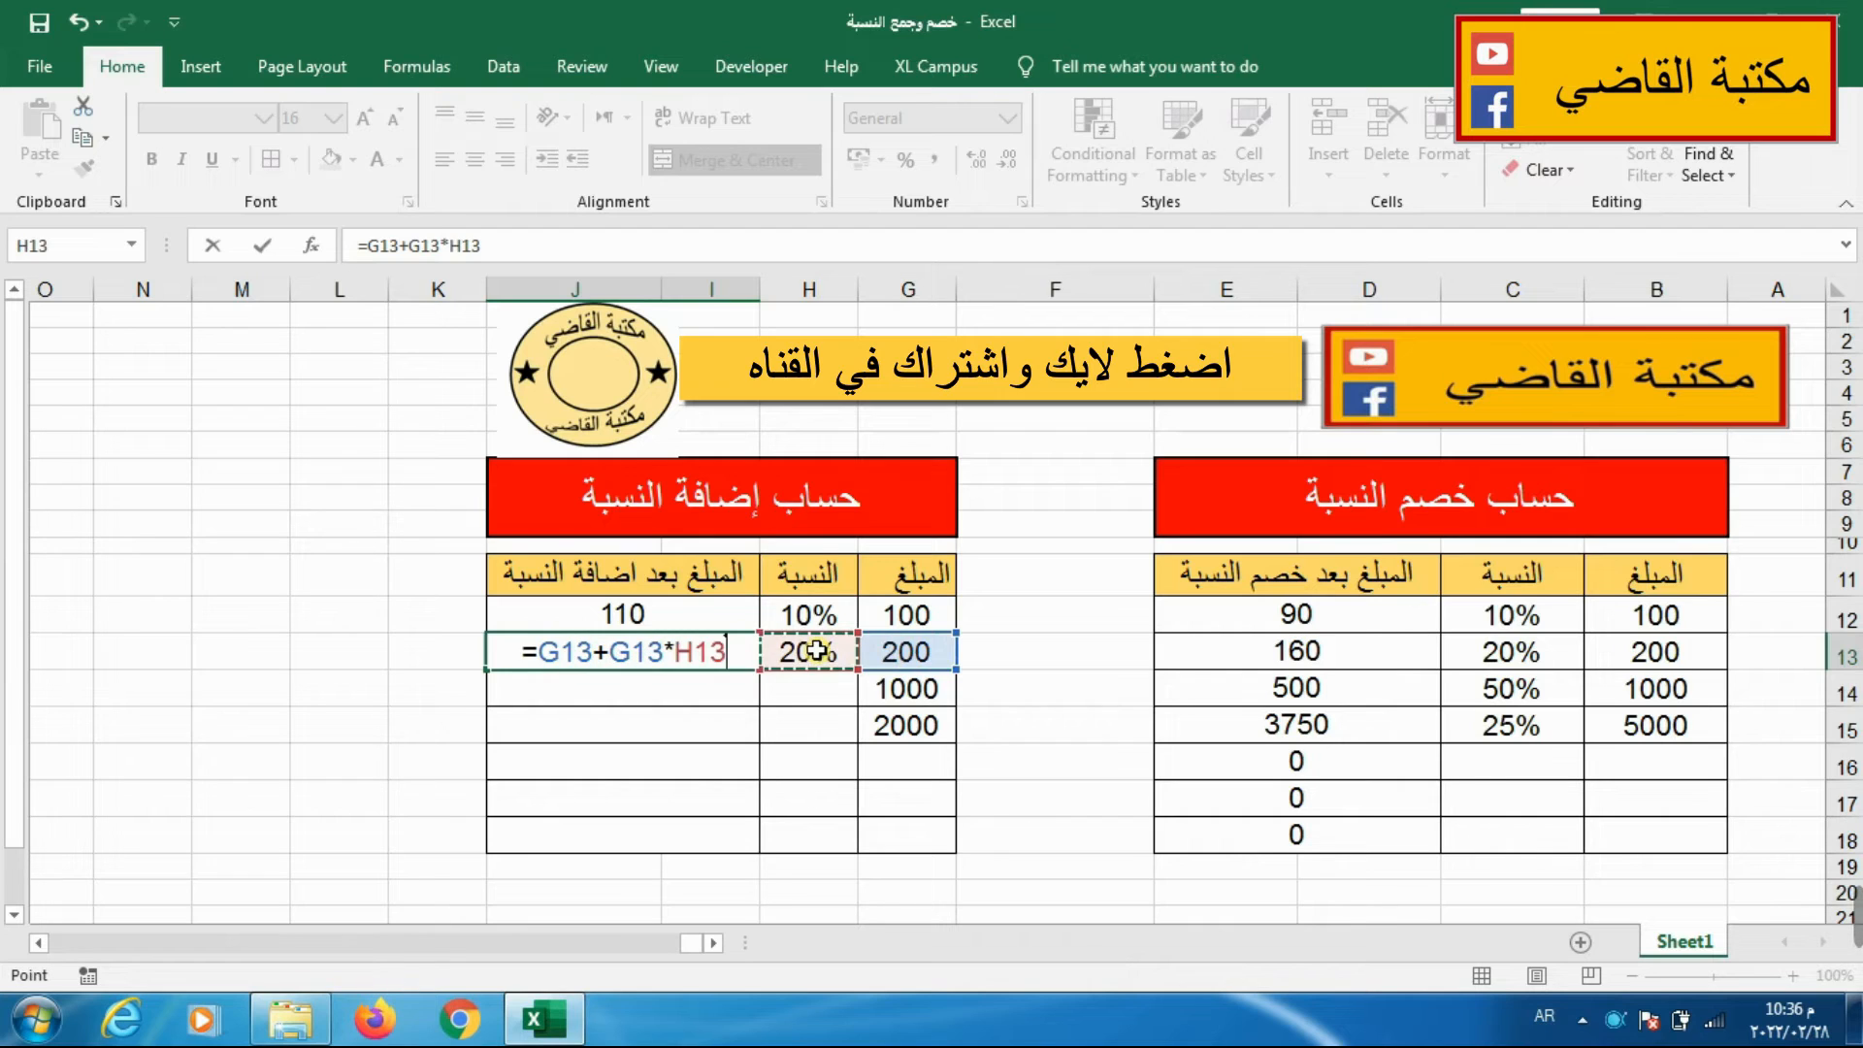
key(Return)
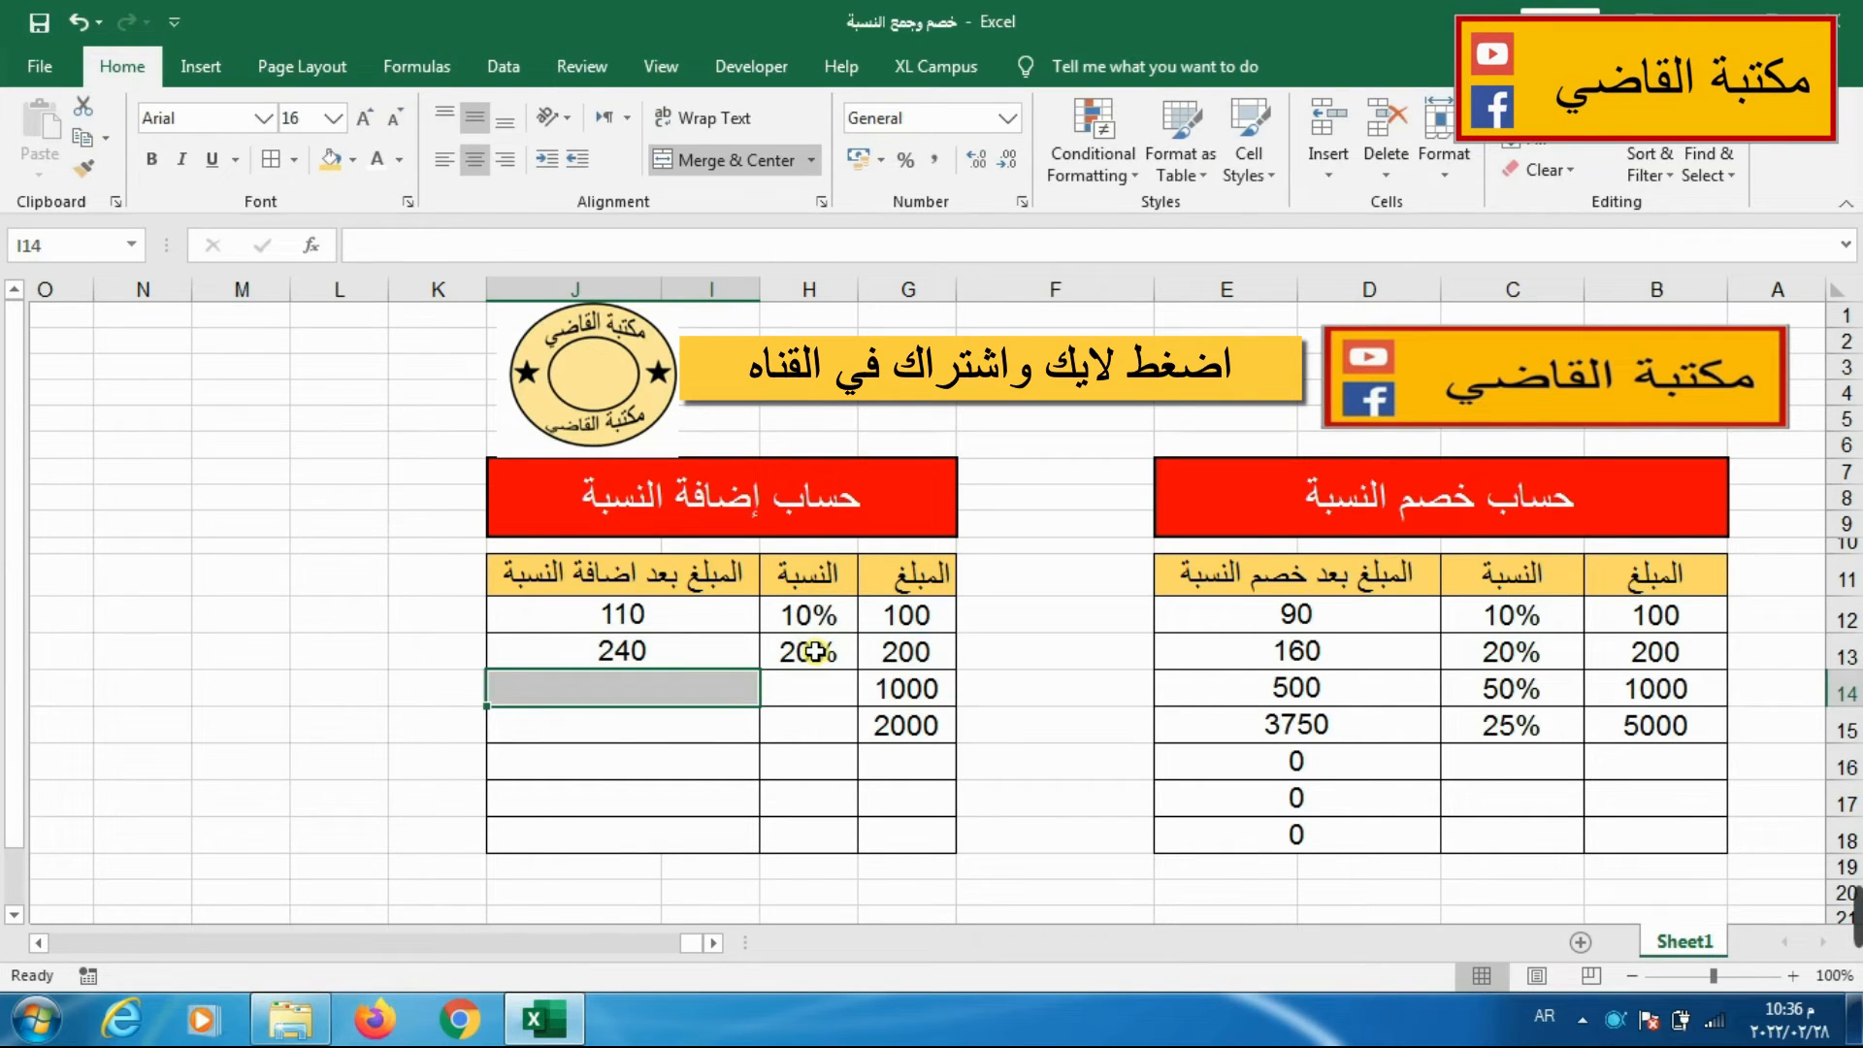
Set the addition percentage in H14 to 50% and enter the formula =G14+G14*H14 in I14.
click(794, 688)
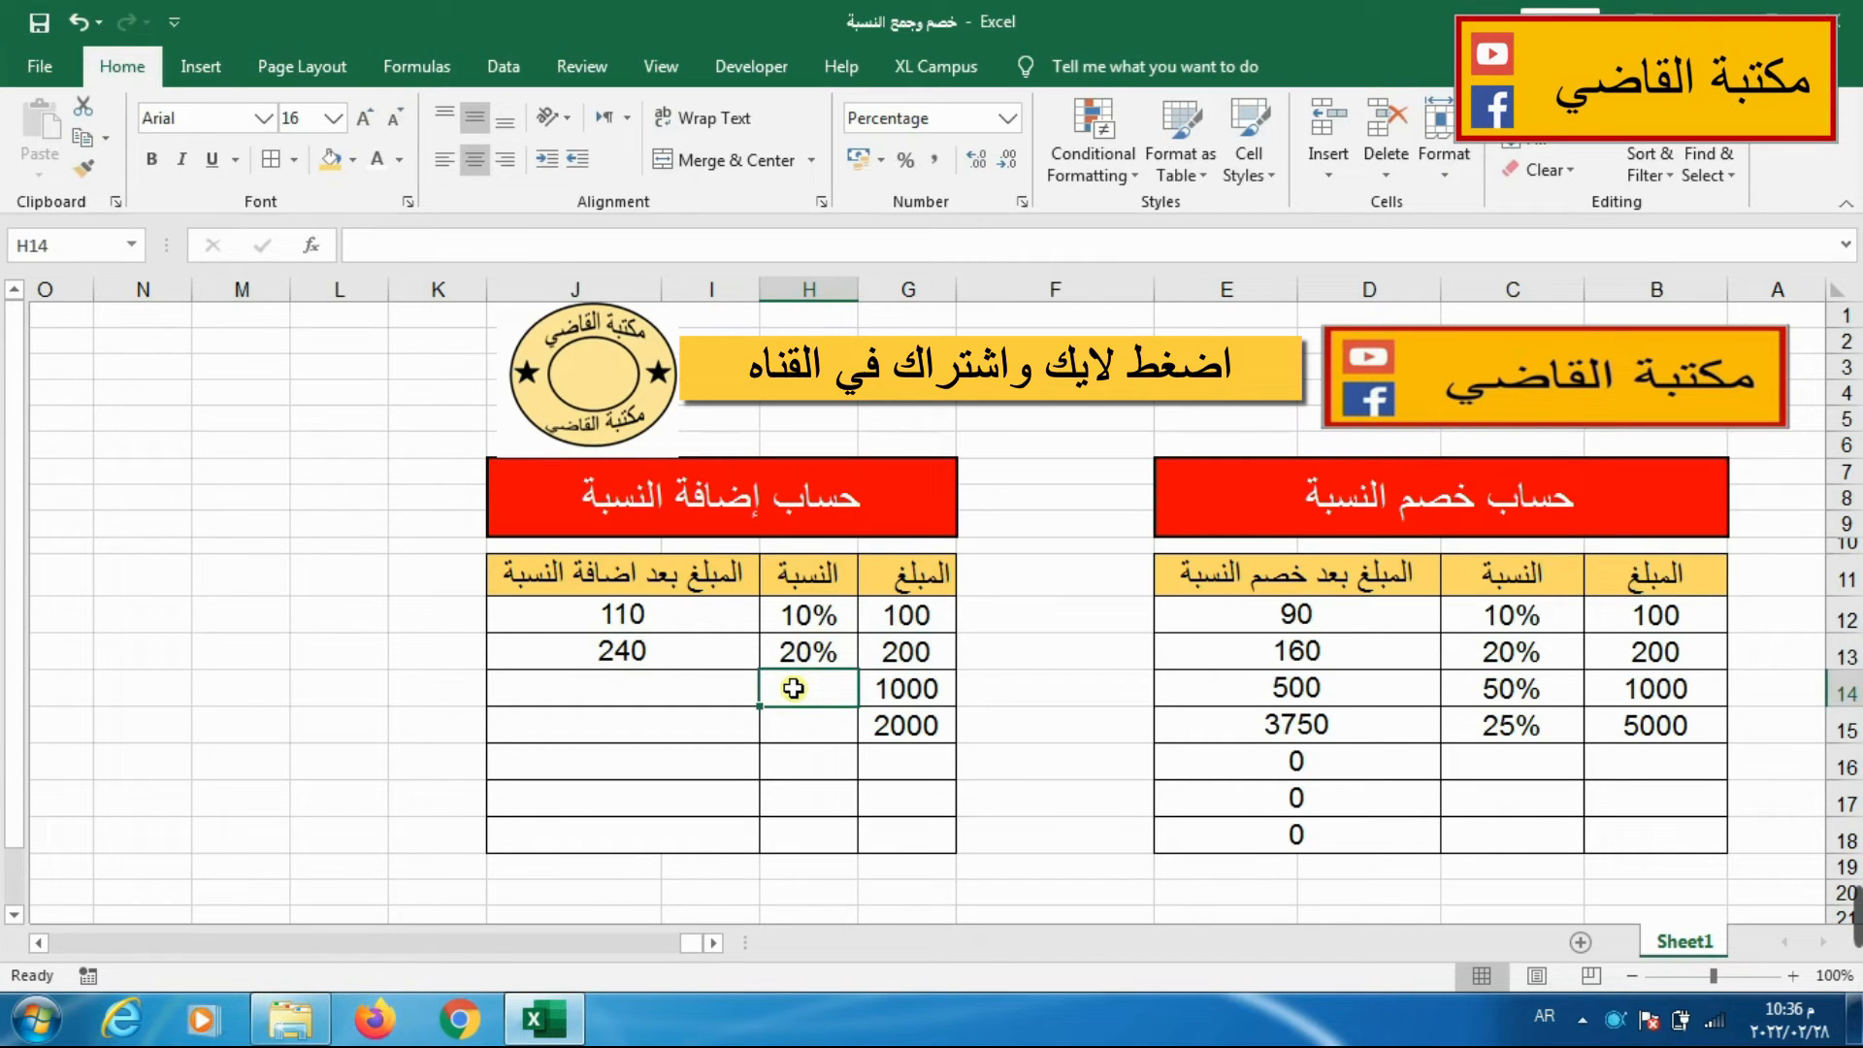
text(50)
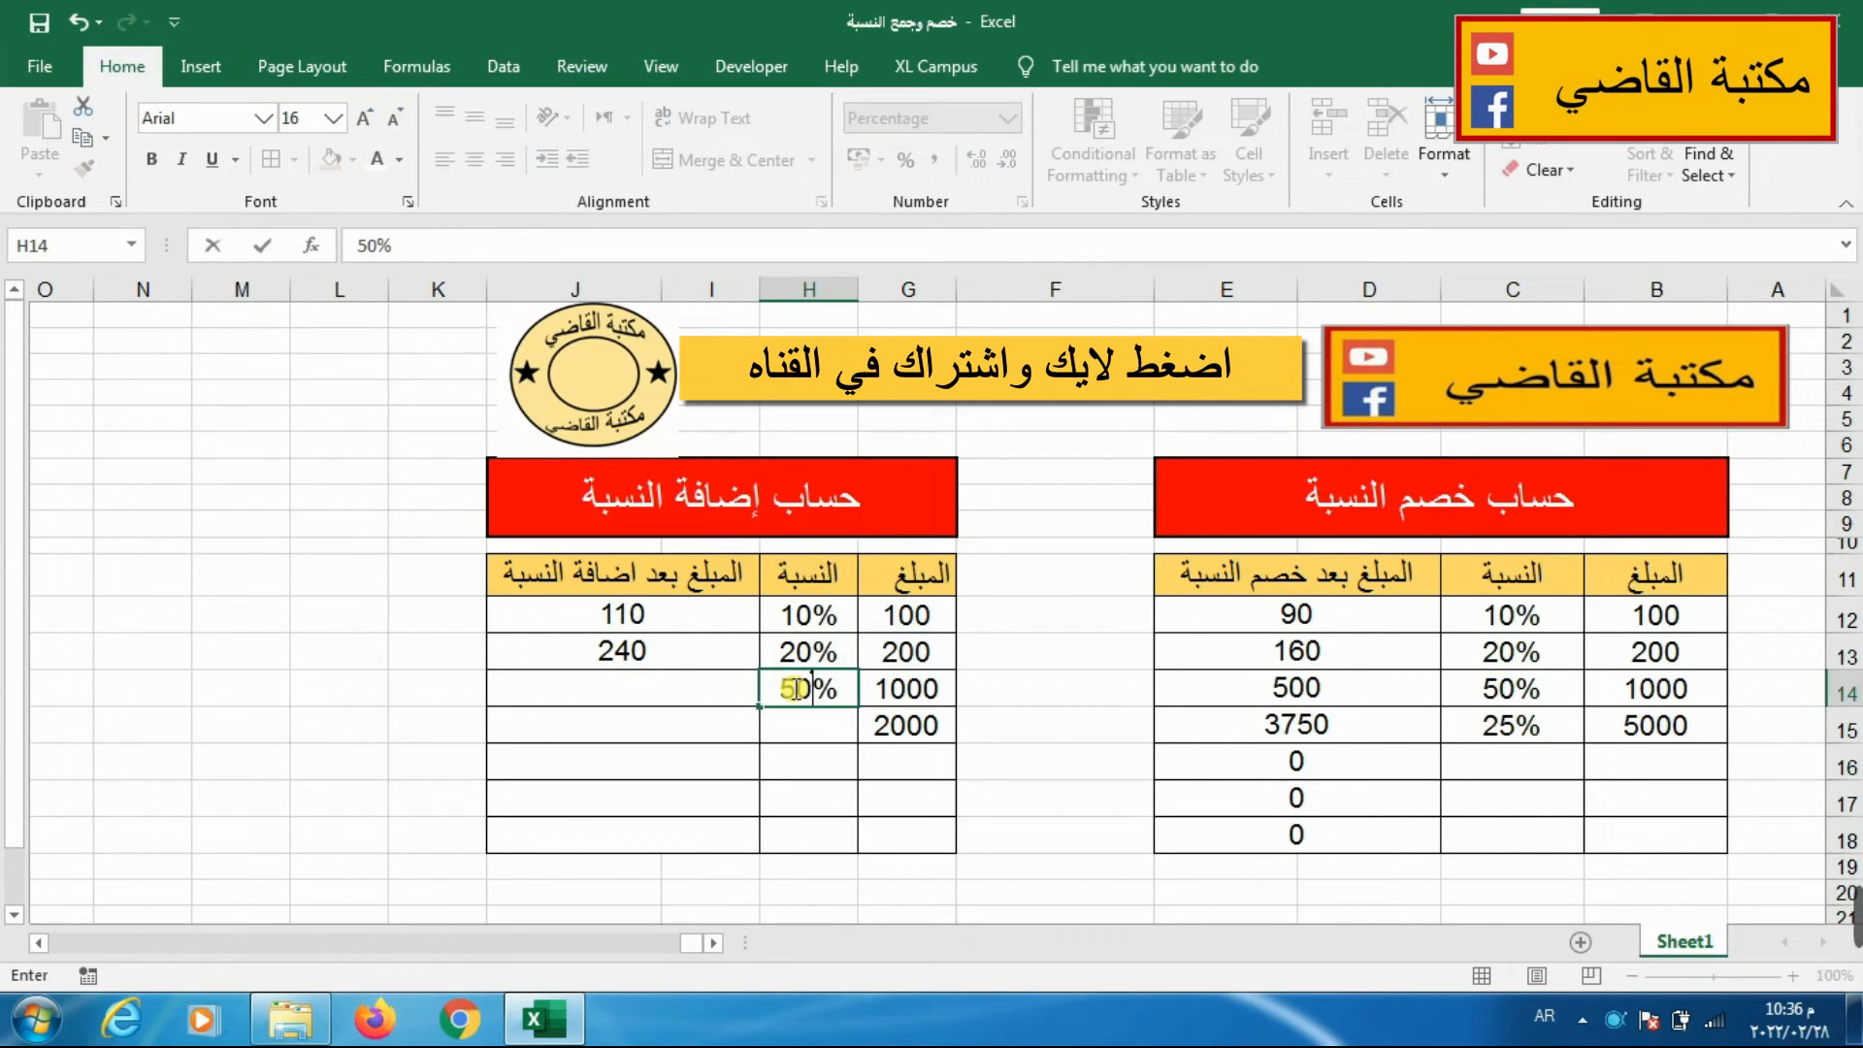
click(629, 696)
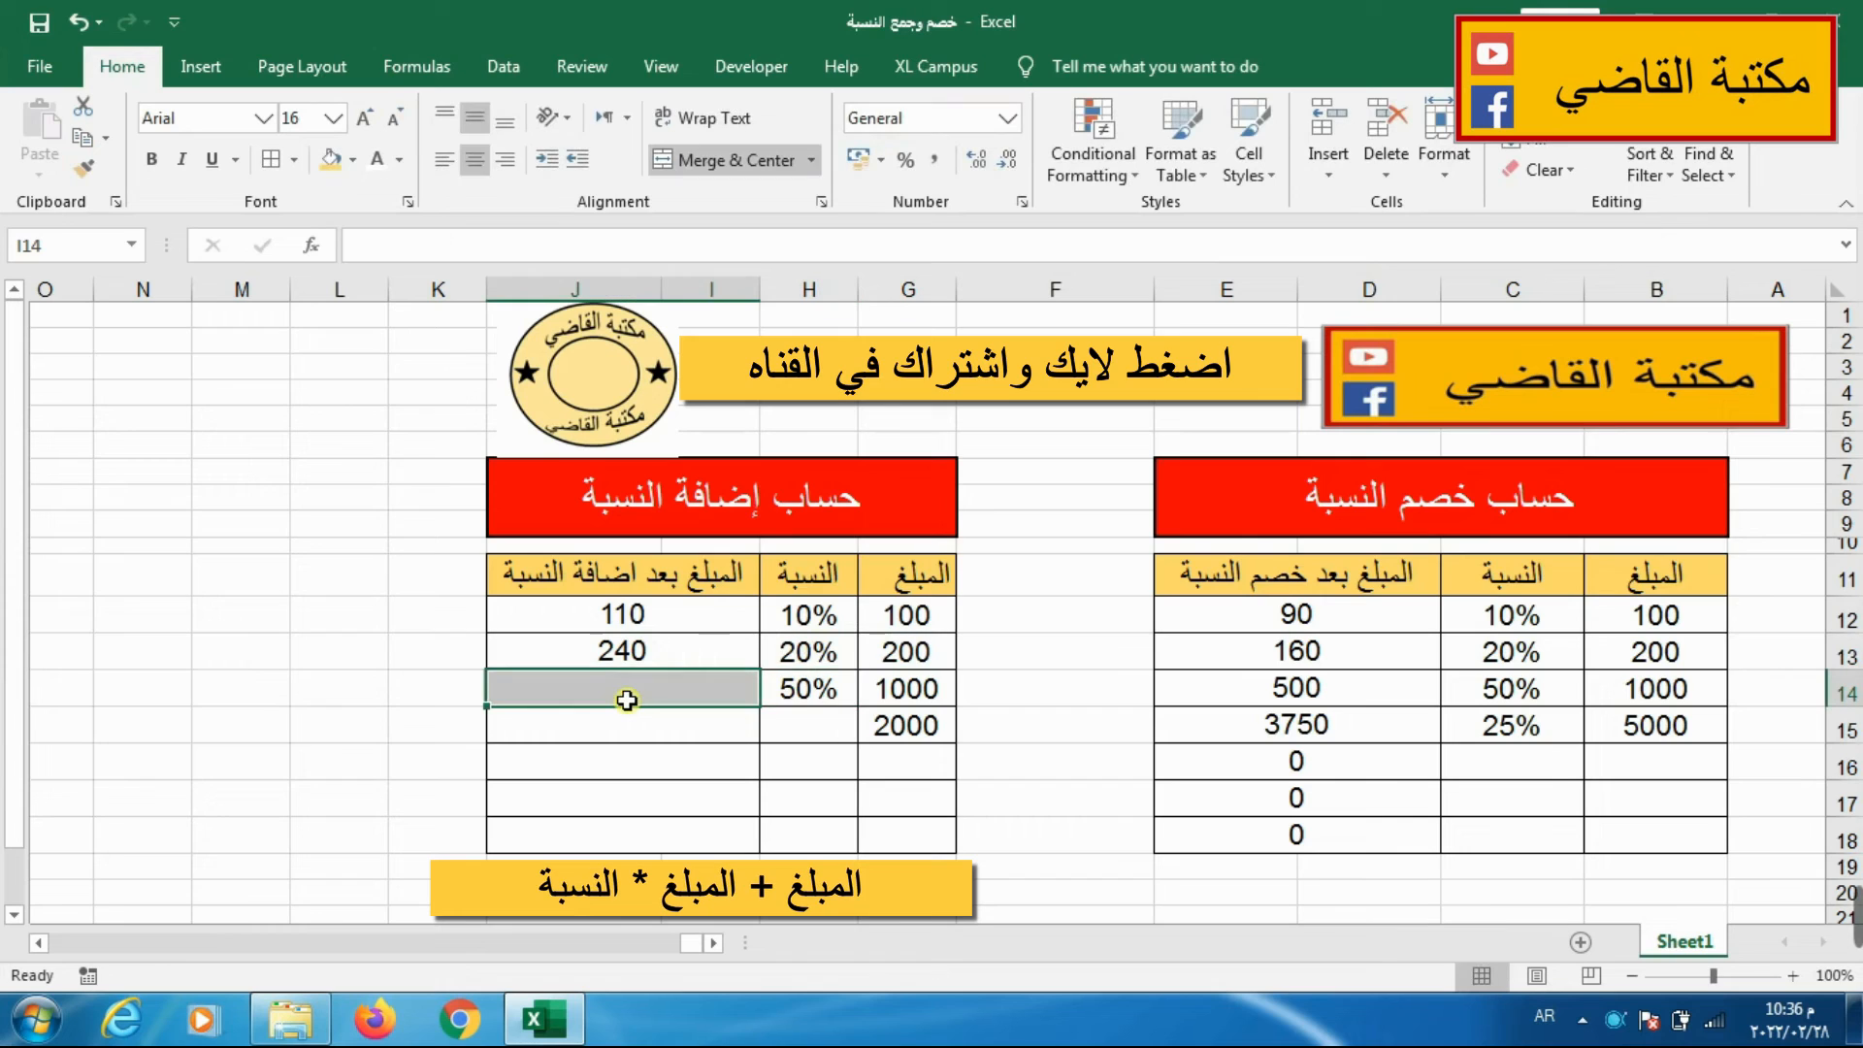
text(=)
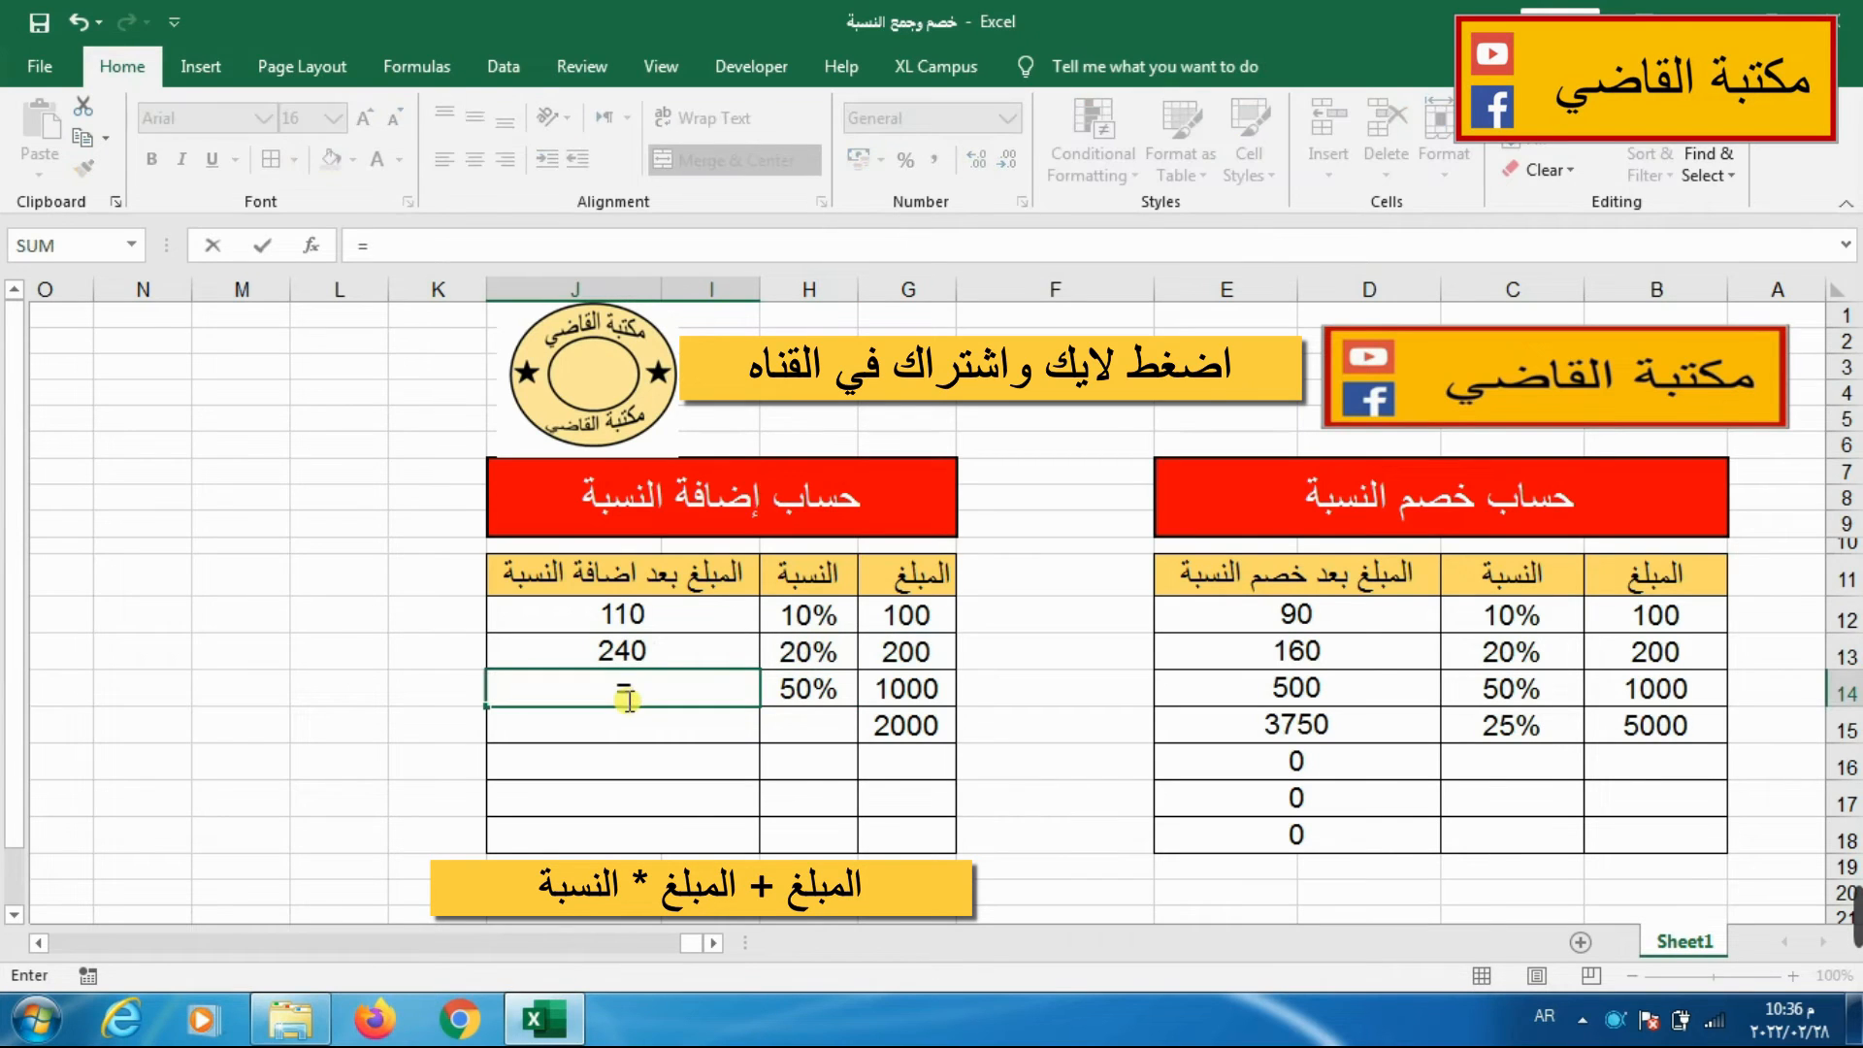
click(881, 694)
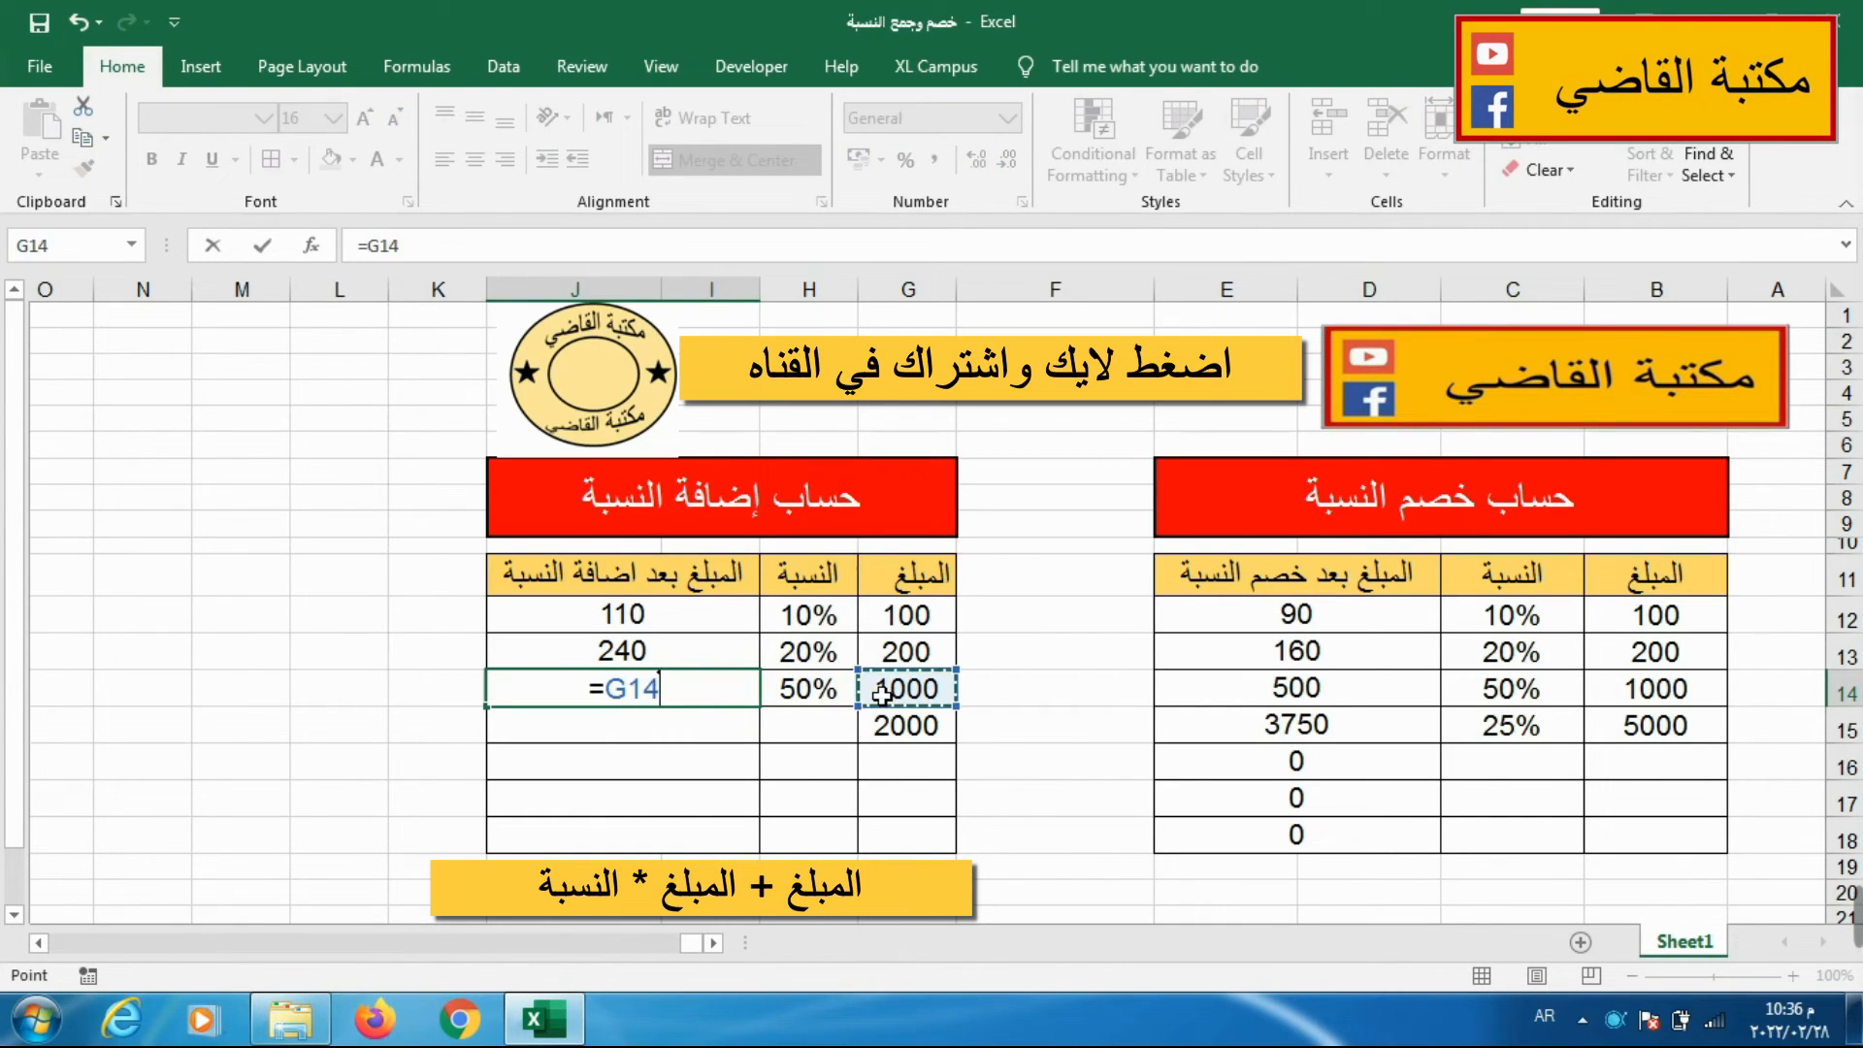
text(+)
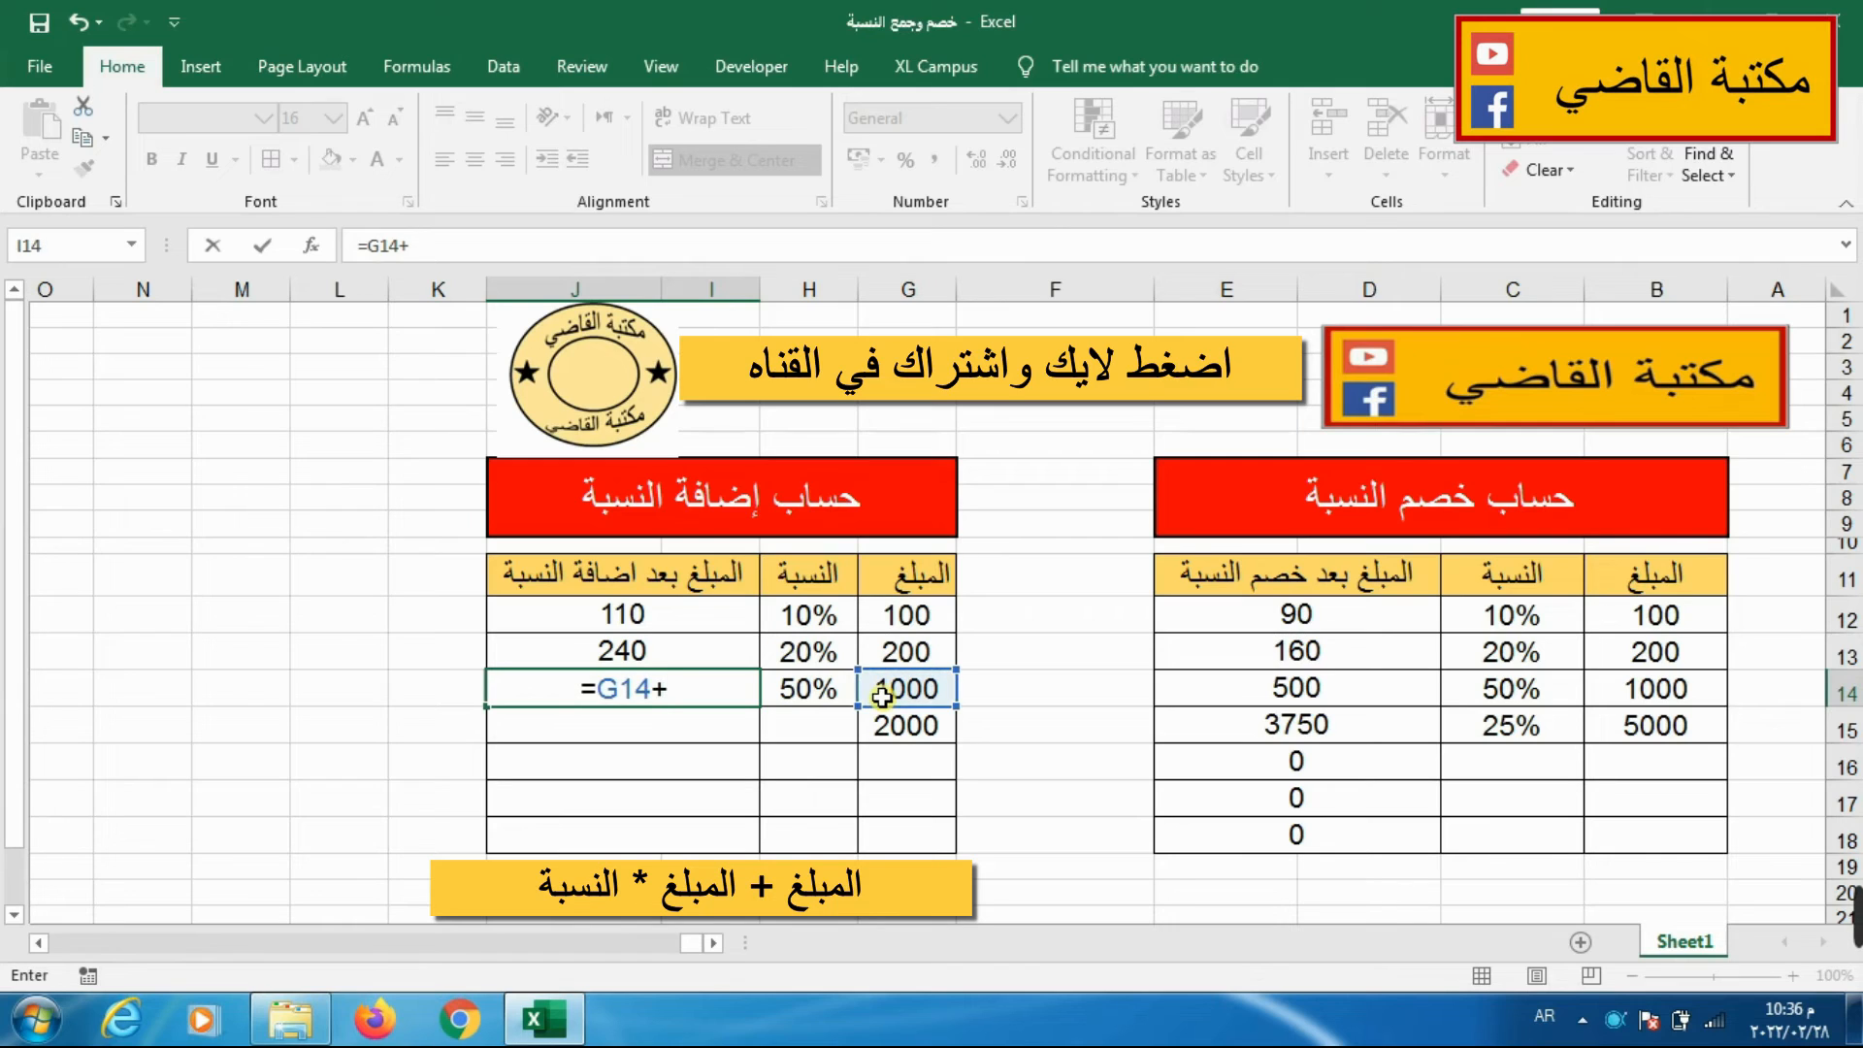
click(881, 694)
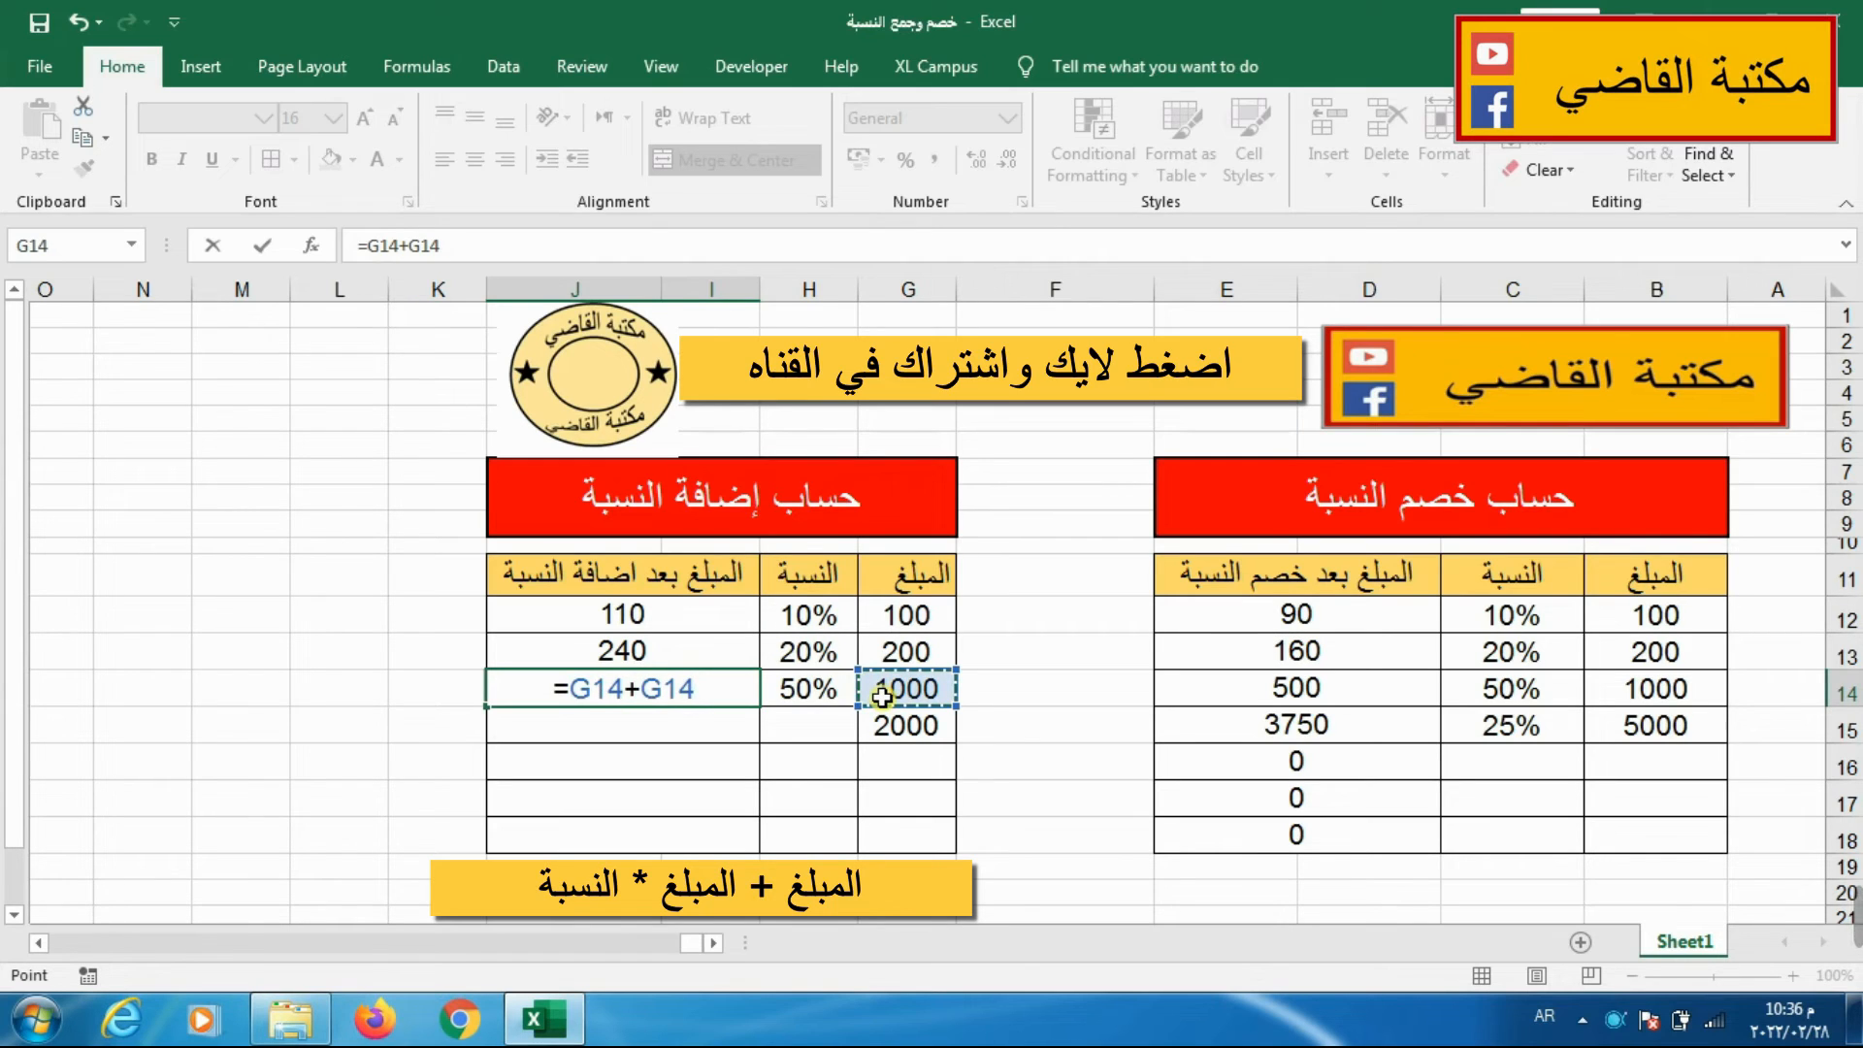
text(*)
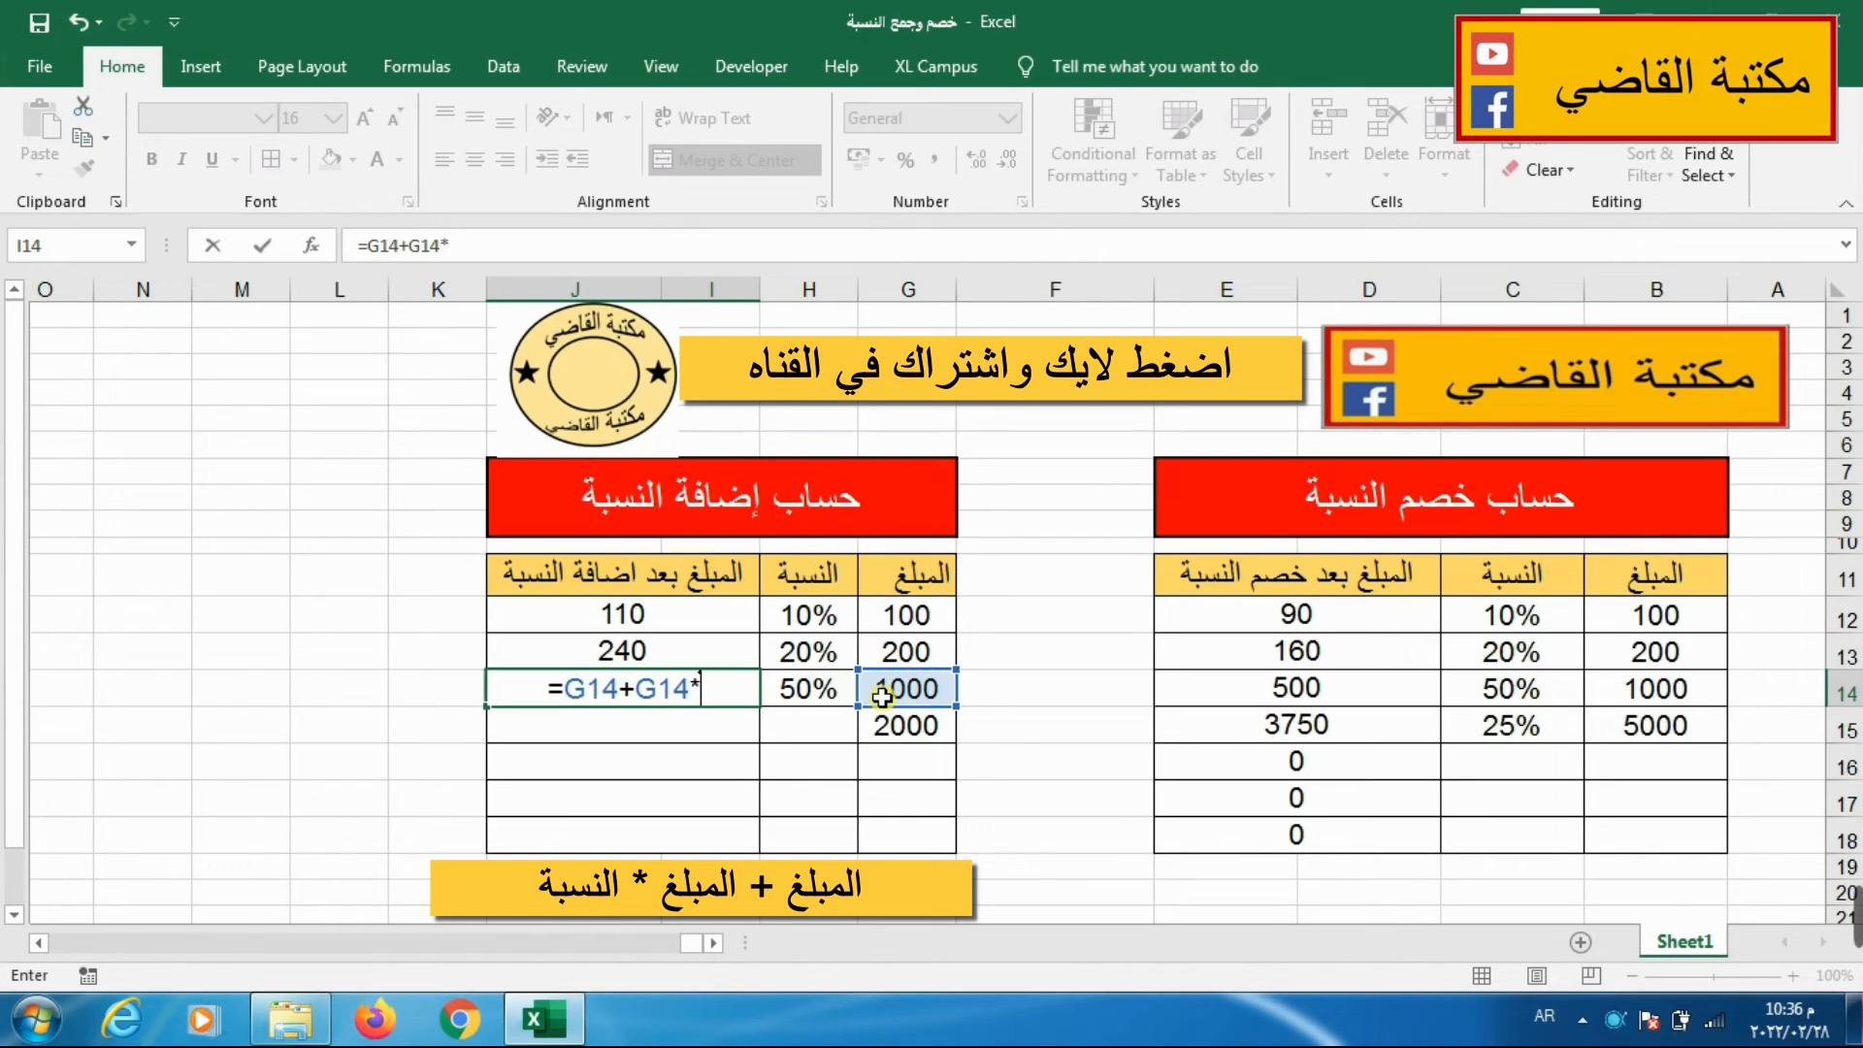
click(808, 692)
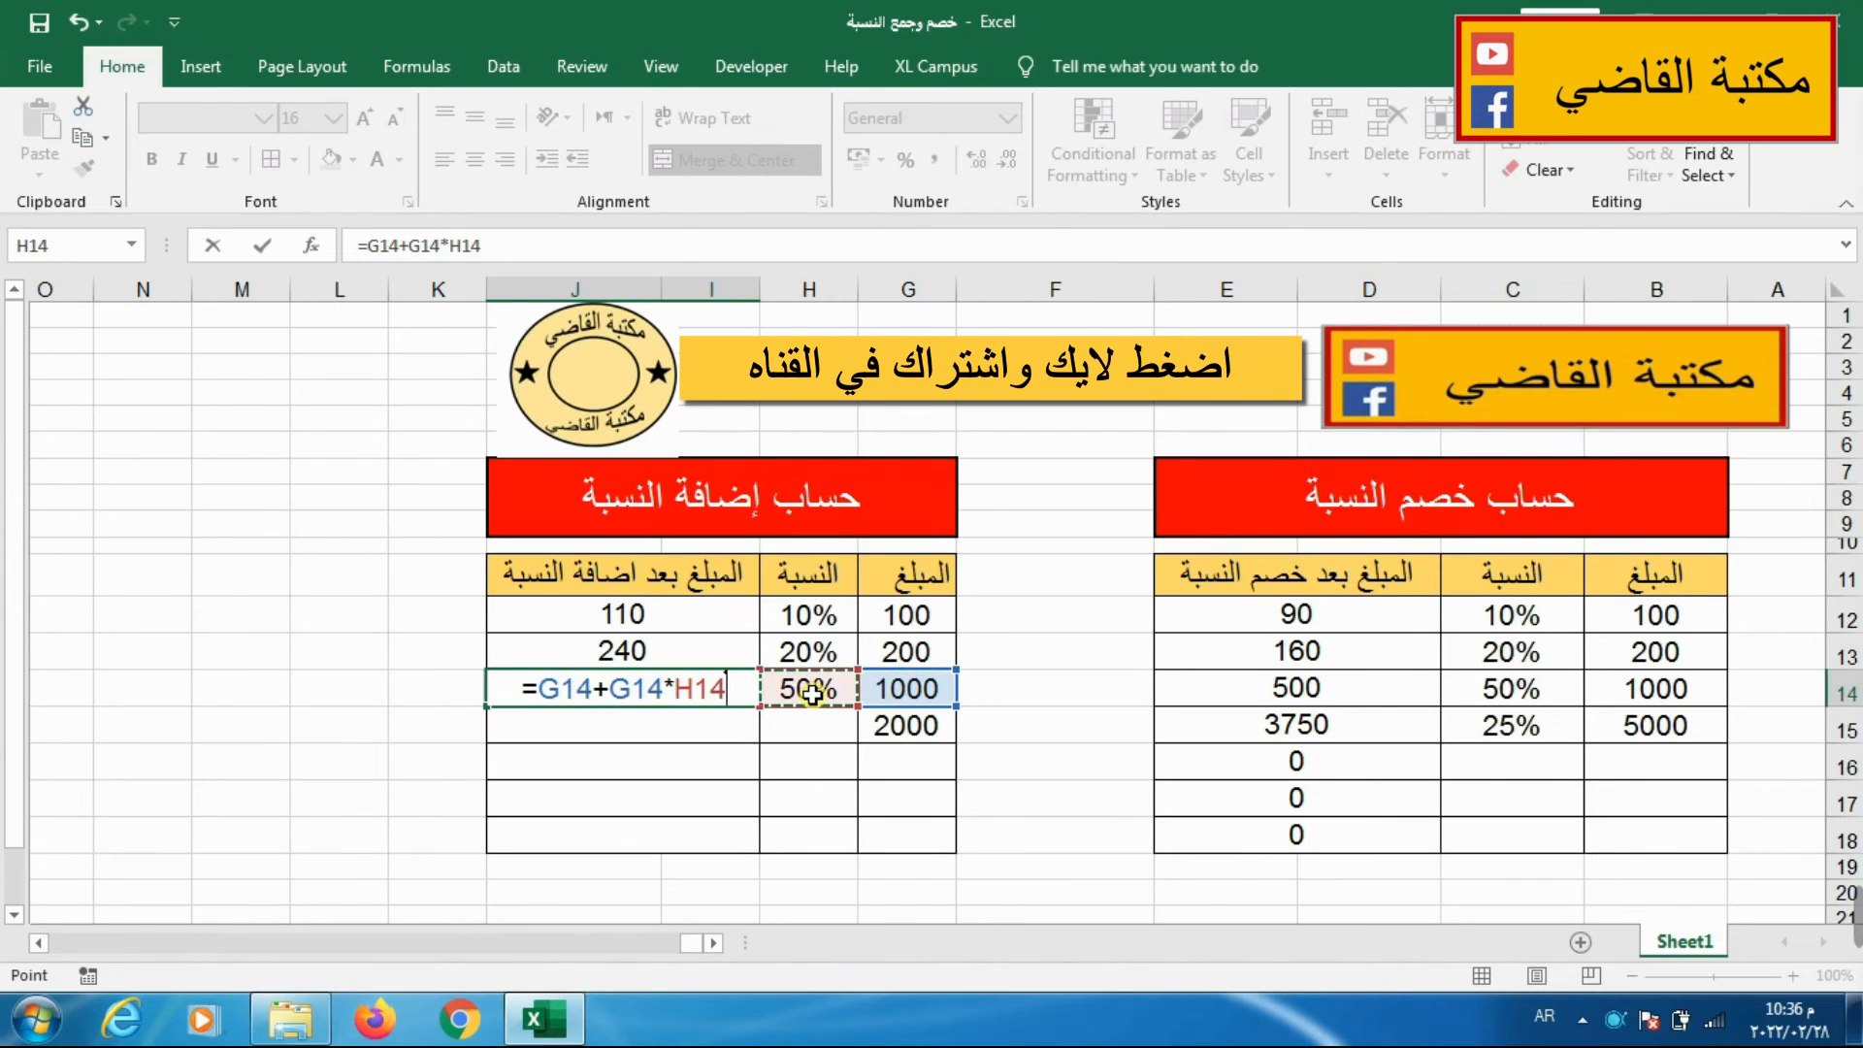
key(Return)
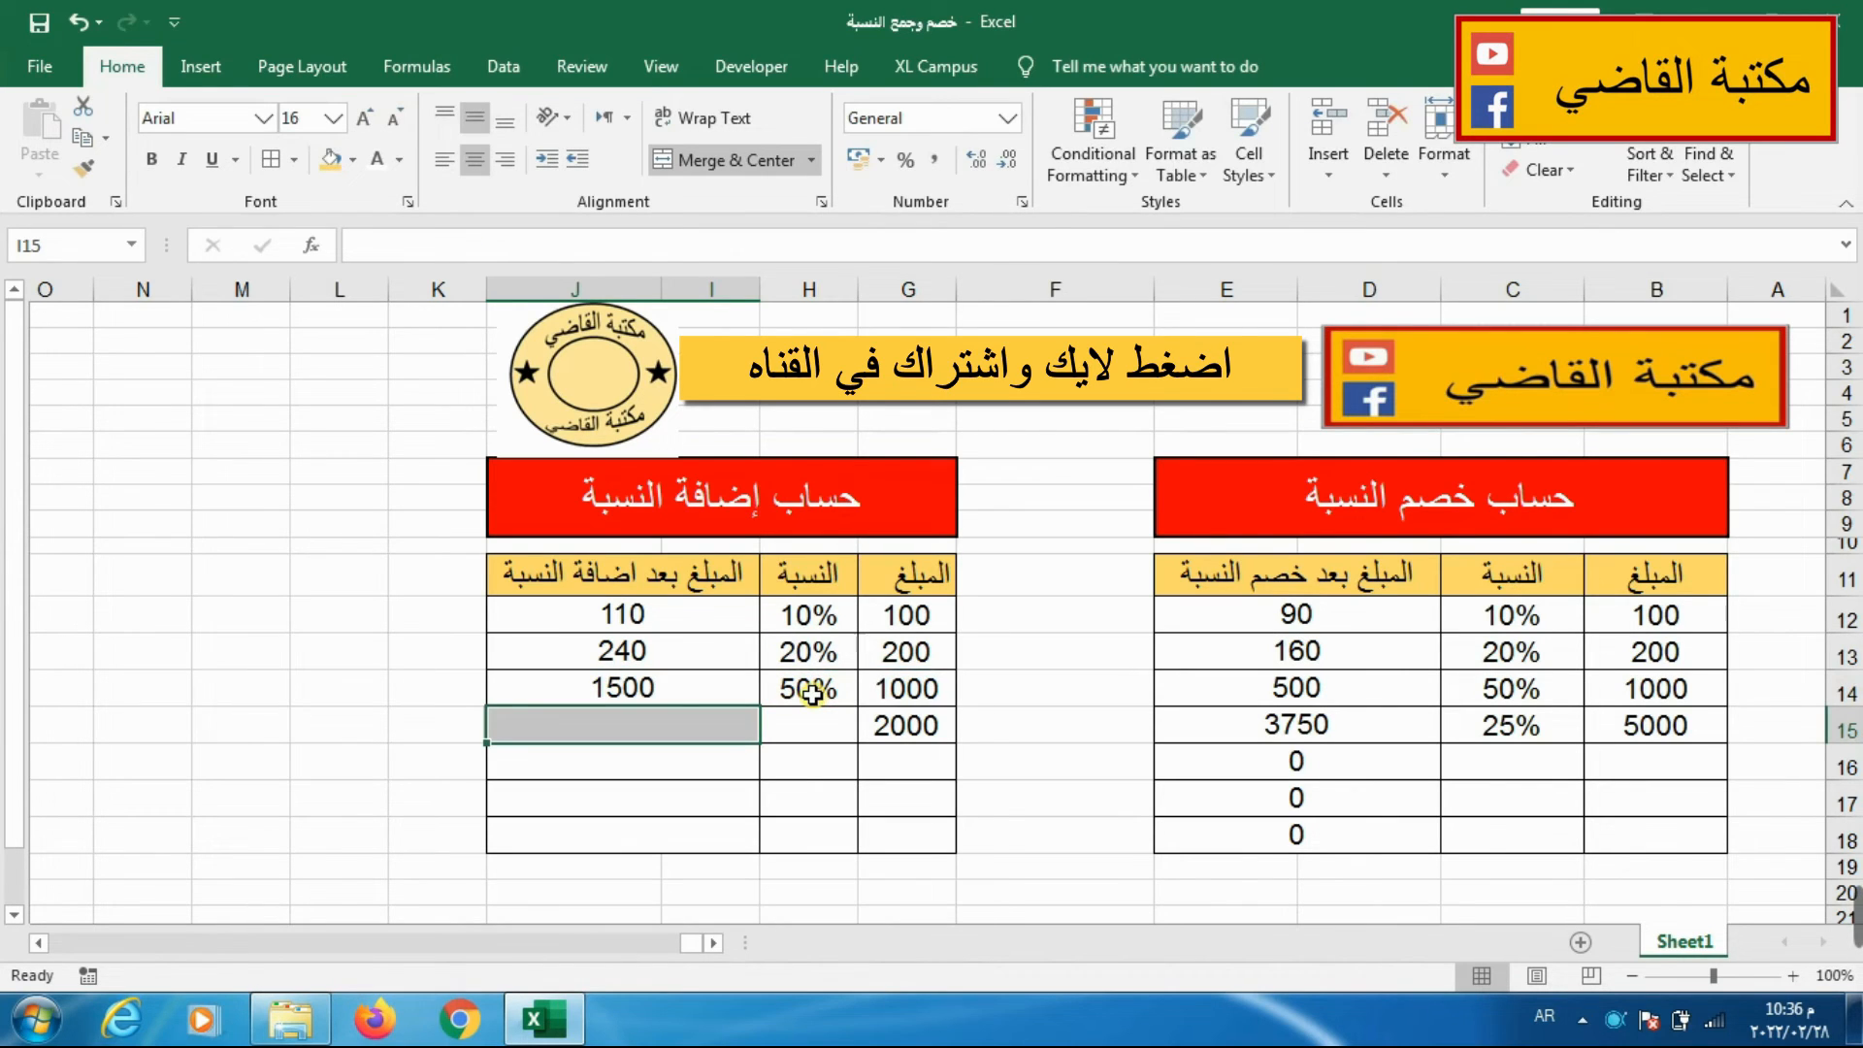
Fill the addition formula from I14 down through row 18 and set the percentage in H15 to 25%.
click(521, 695)
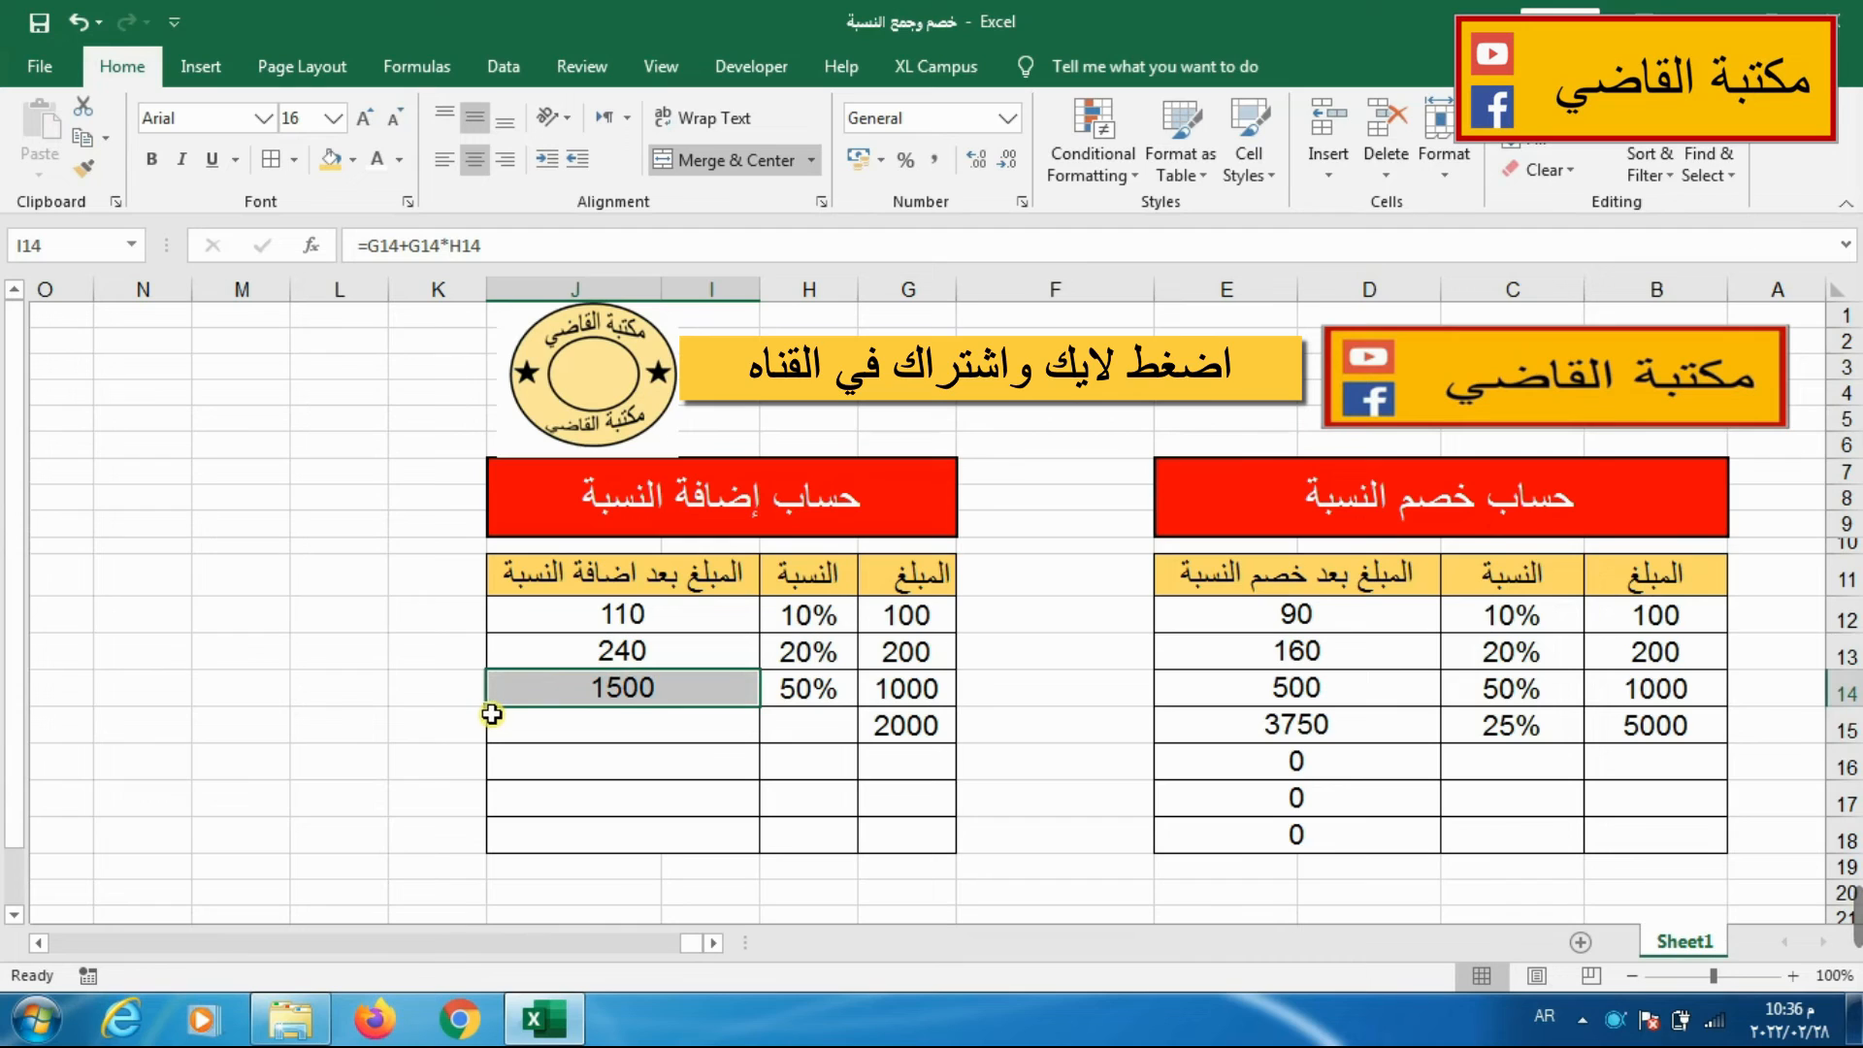
drag(487, 706, 503, 866)
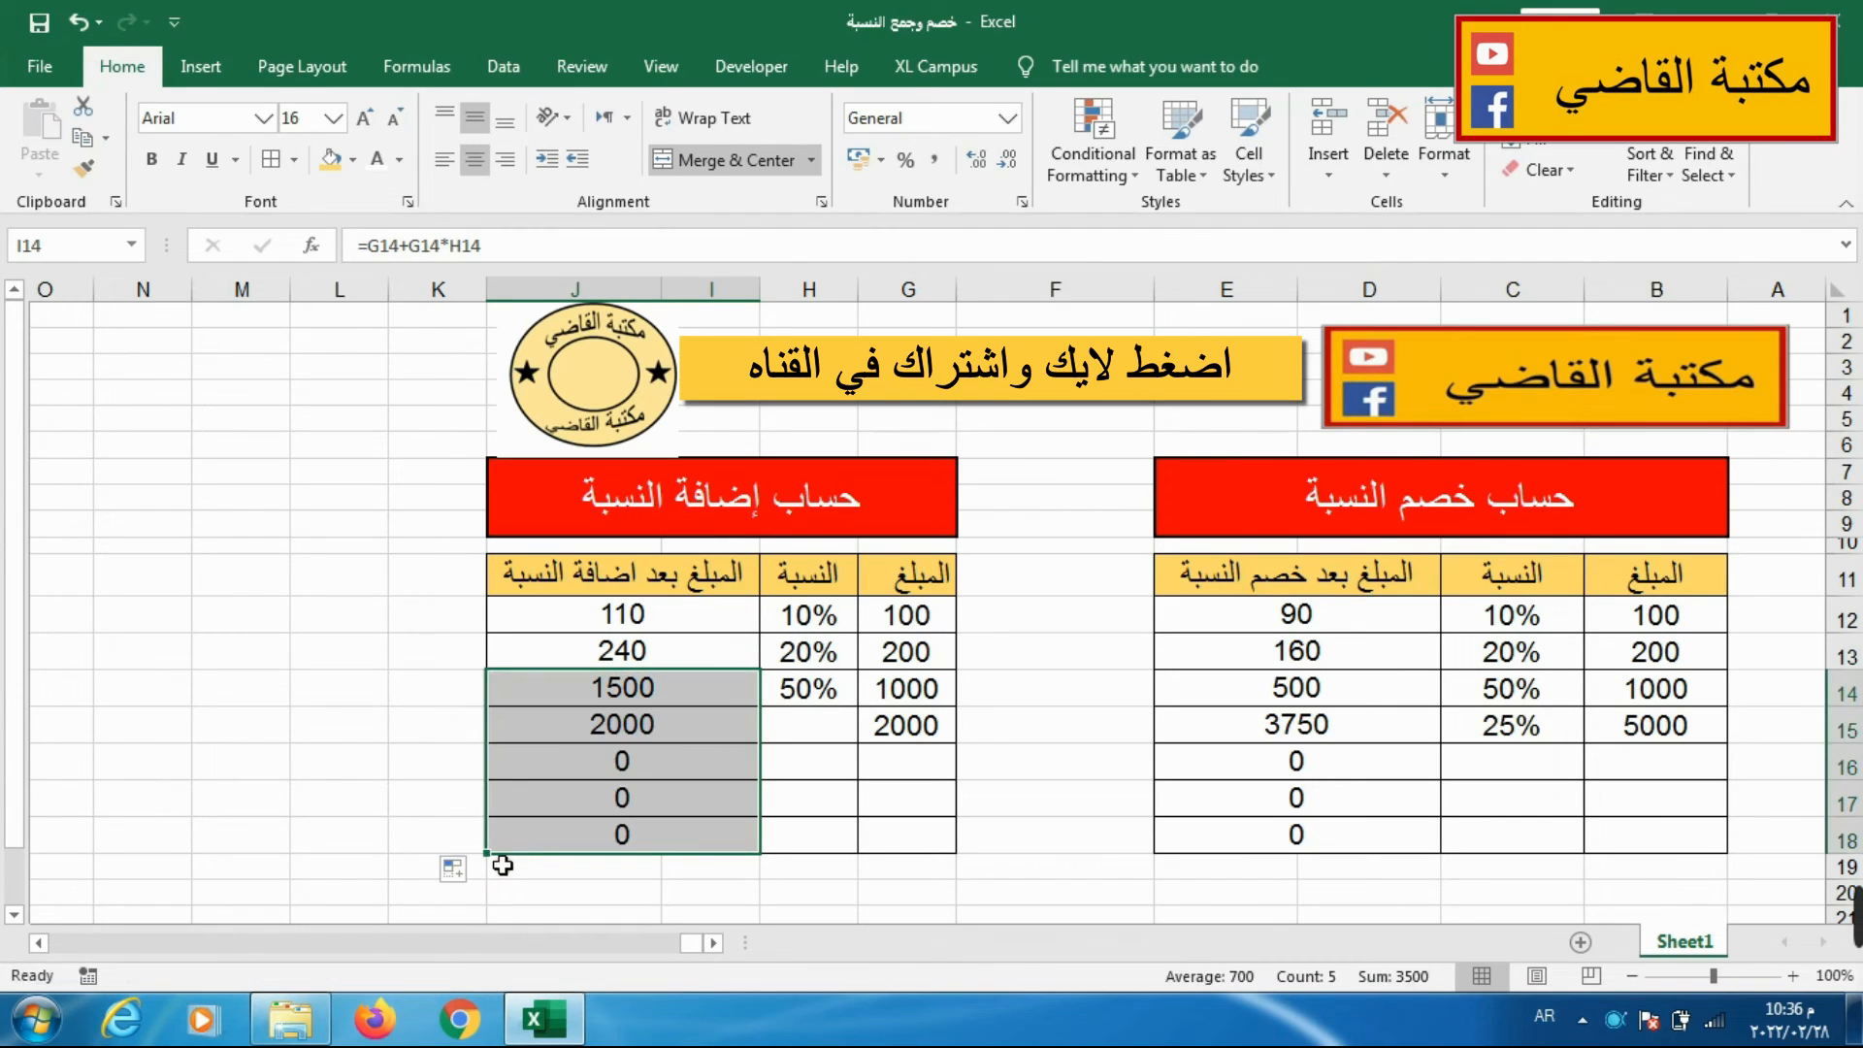
click(784, 726)
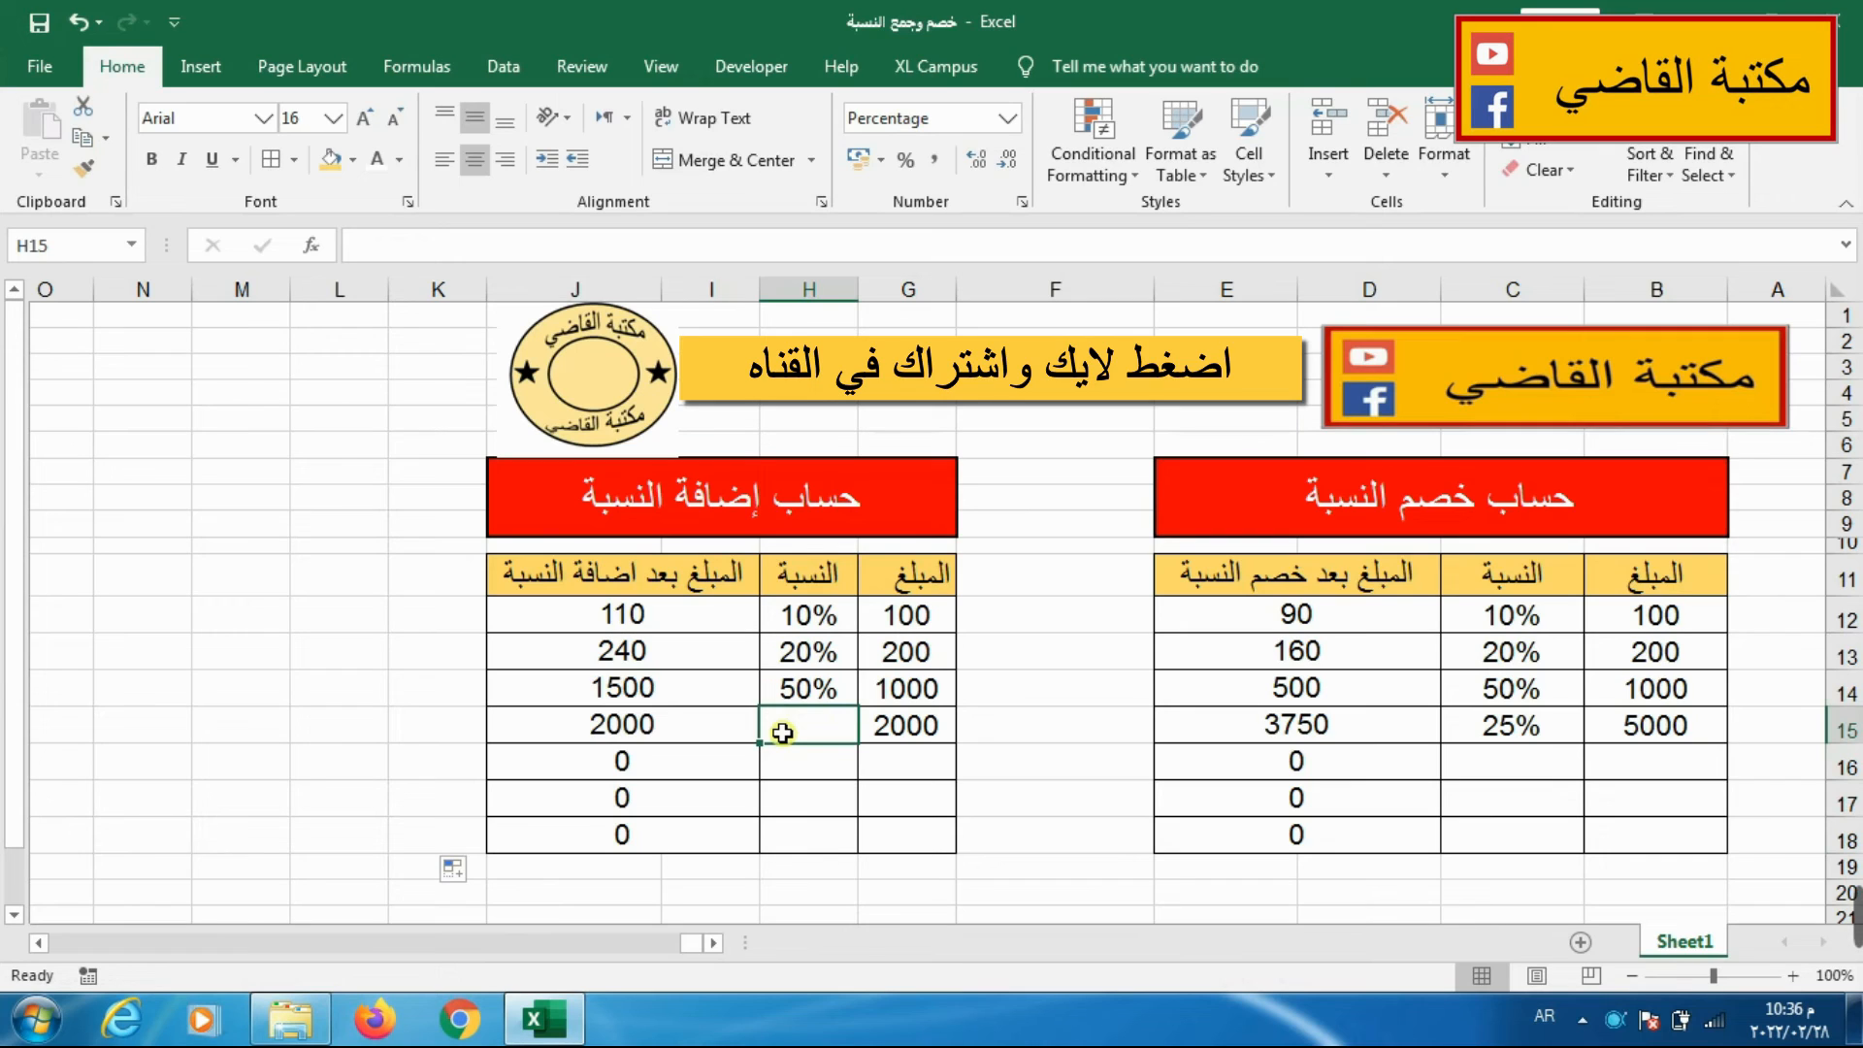
text(25)
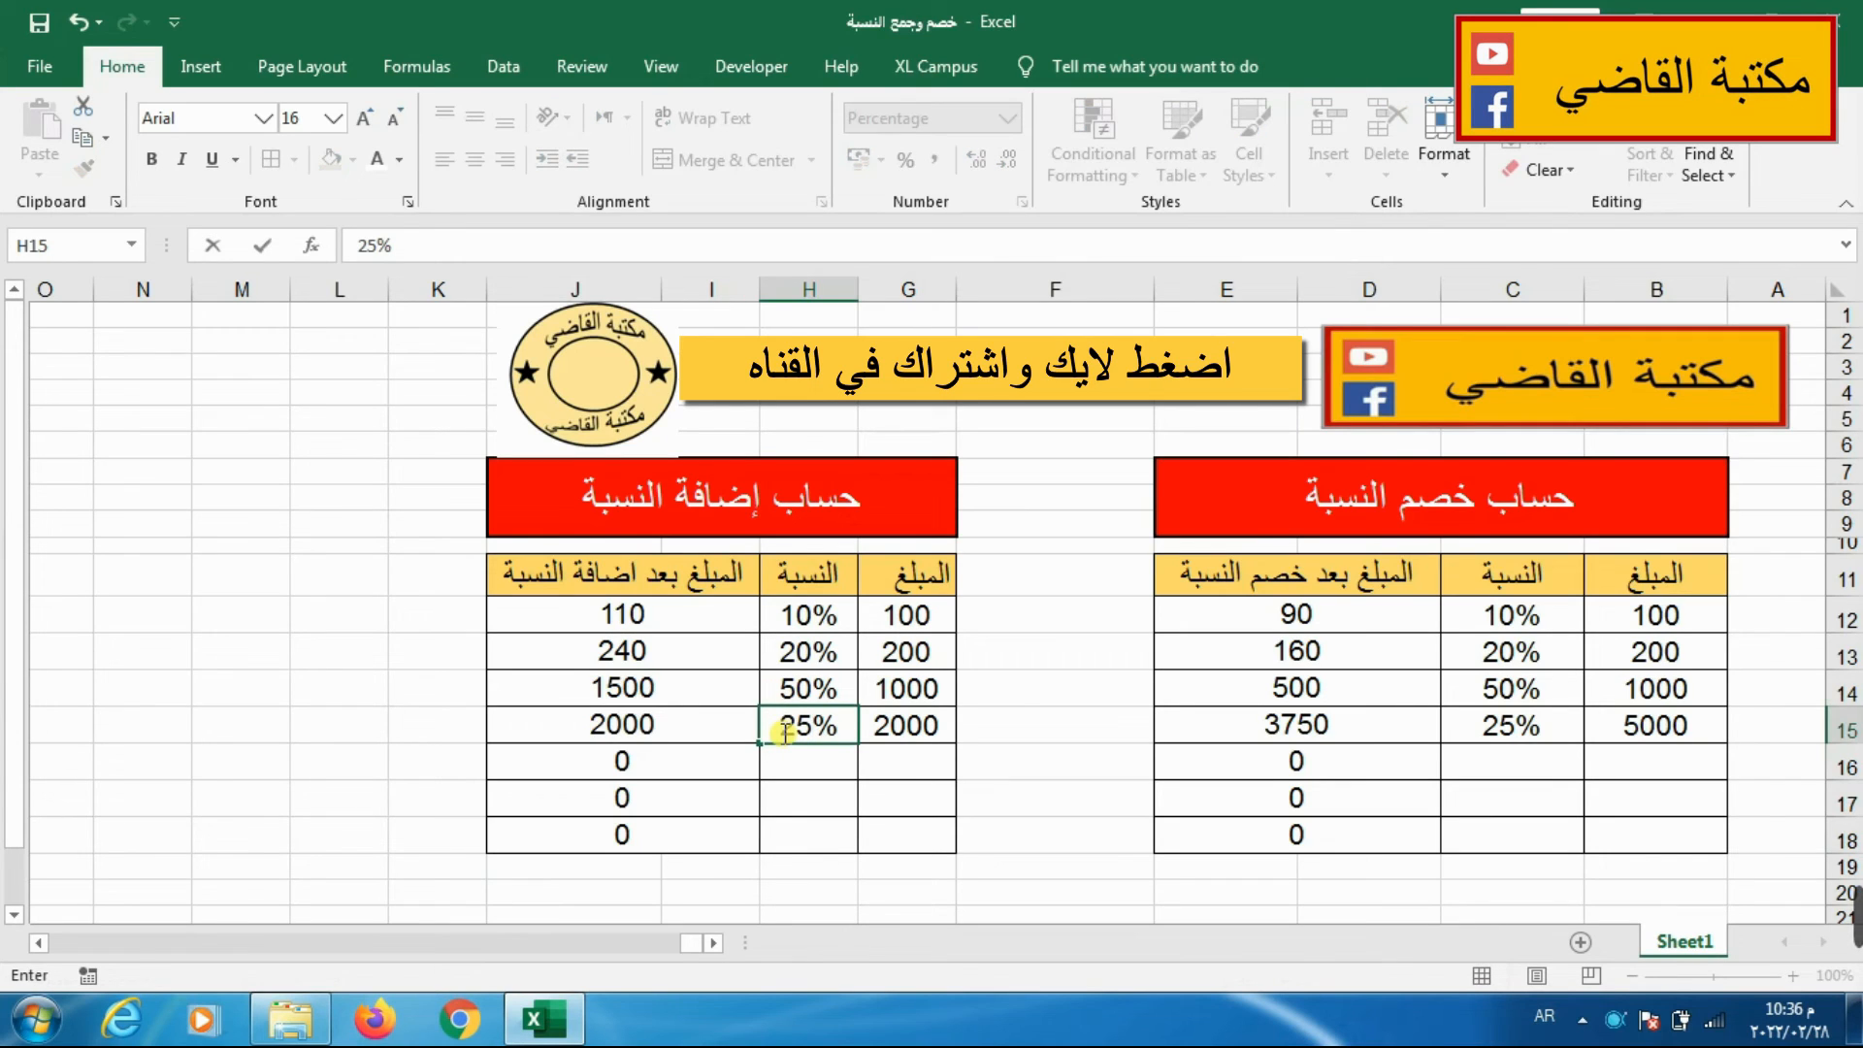
key(Return)
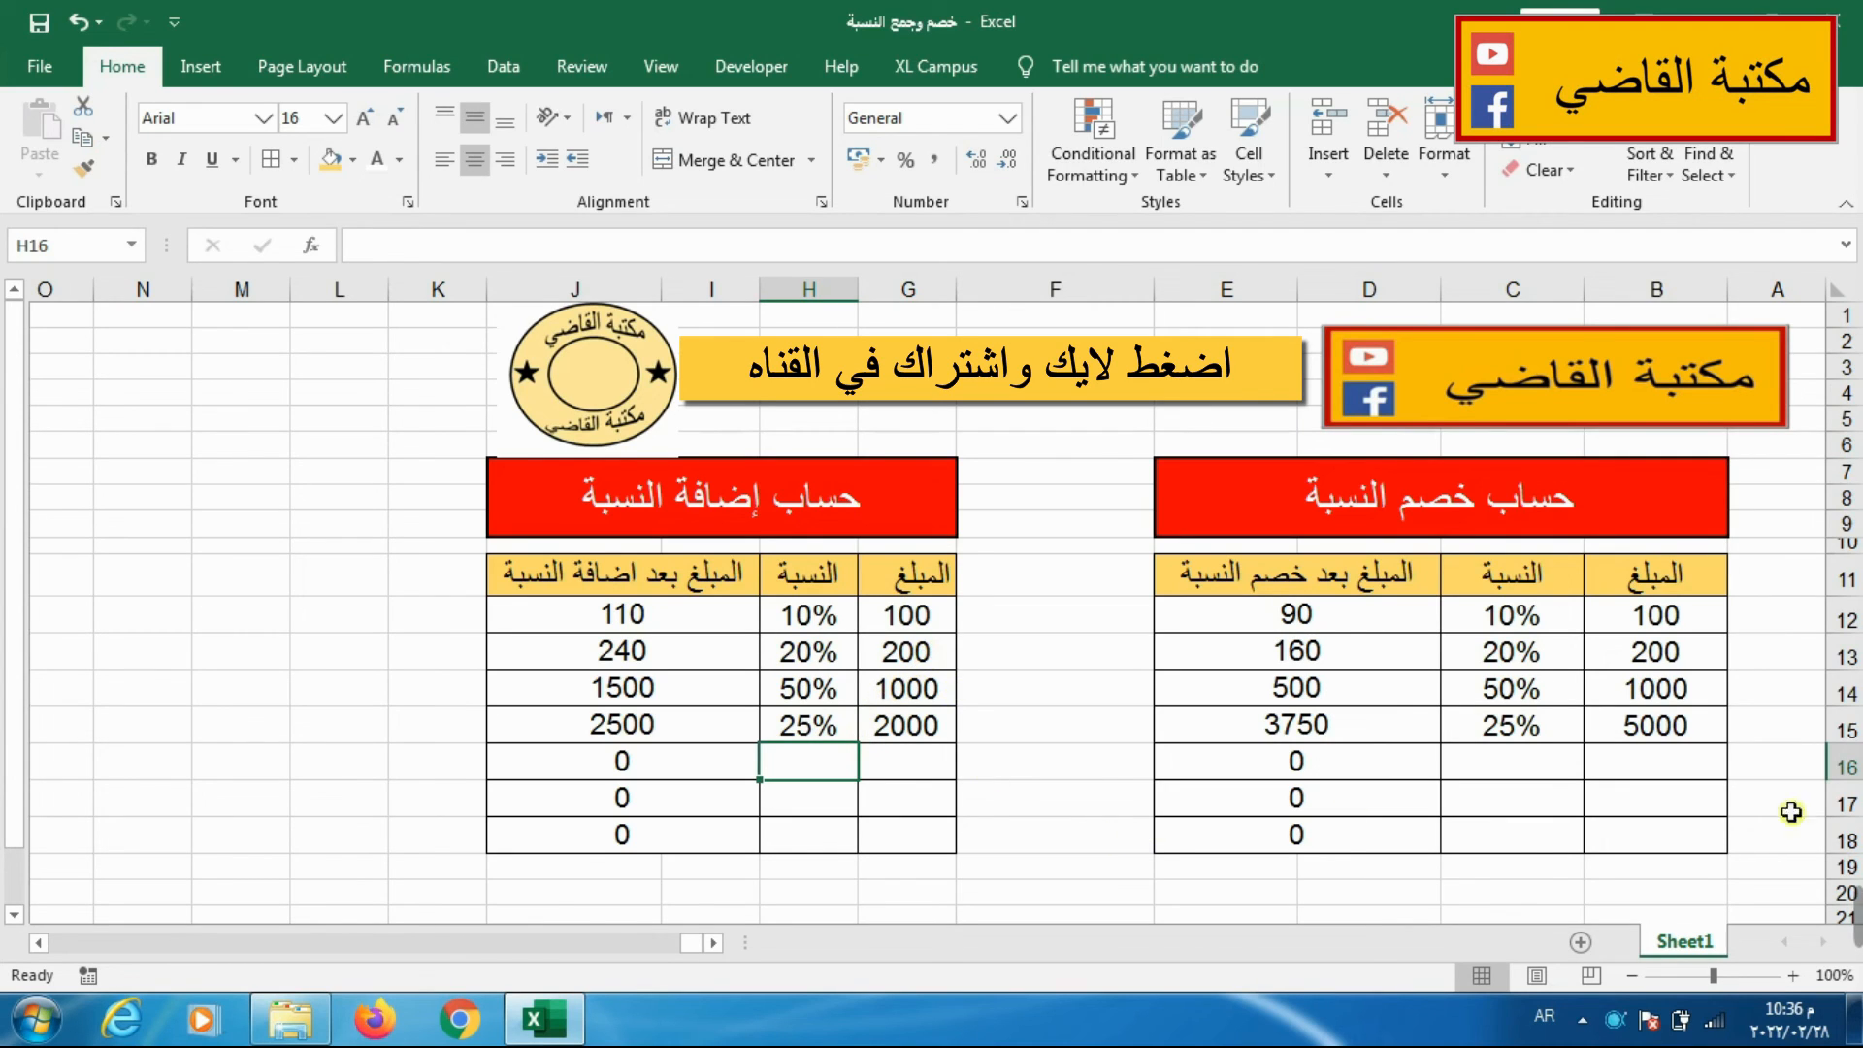
mouse_move(1855, 983)
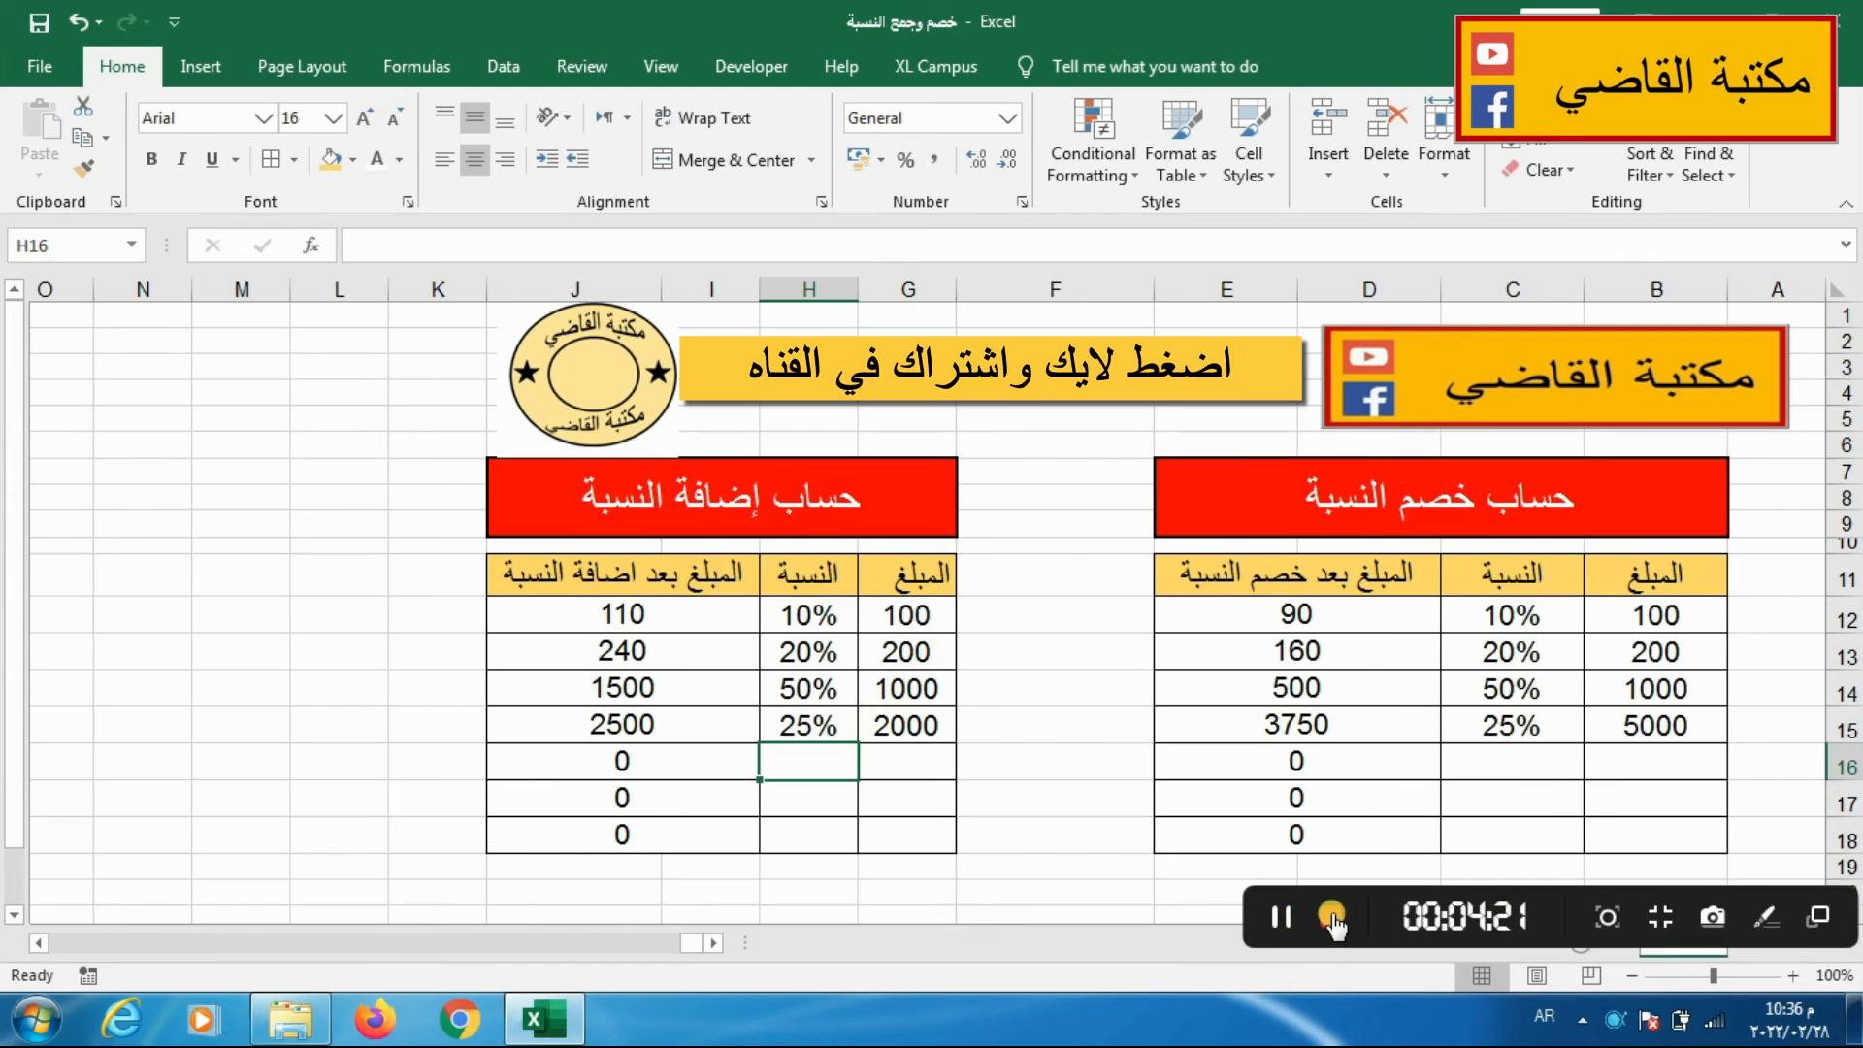
click(1332, 918)
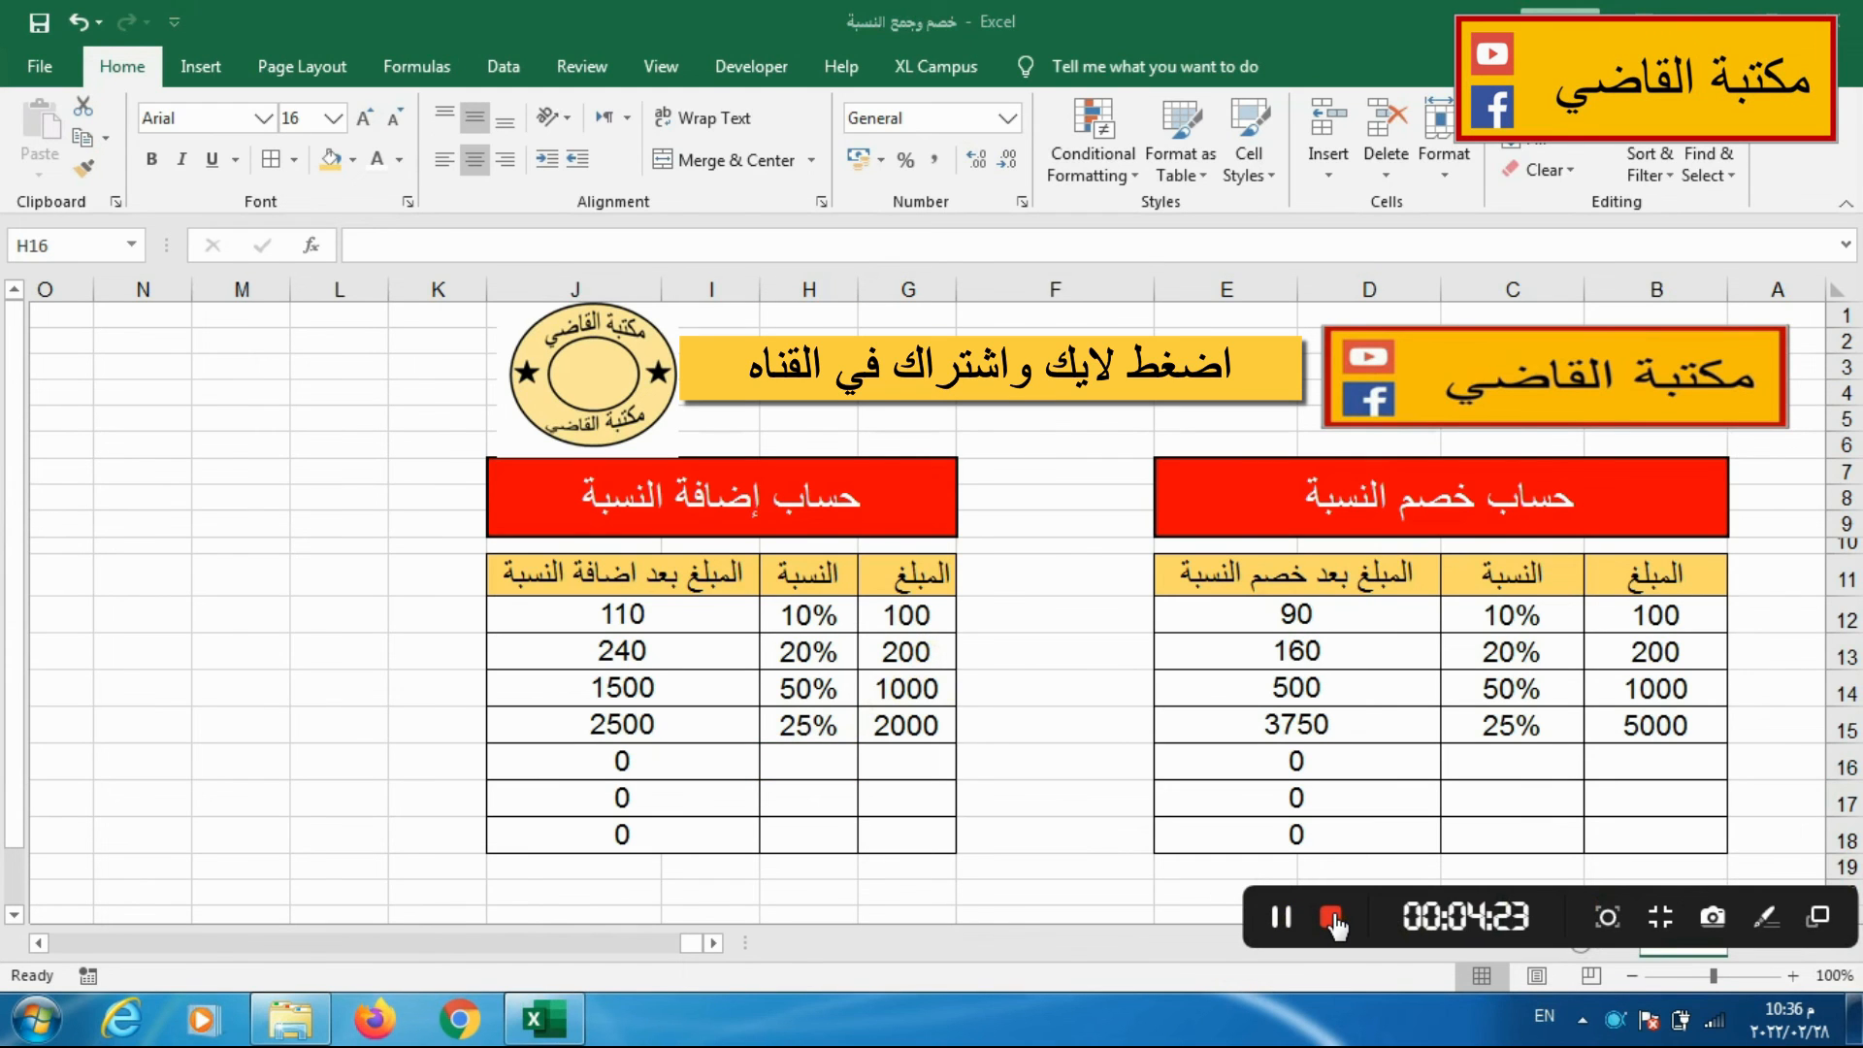